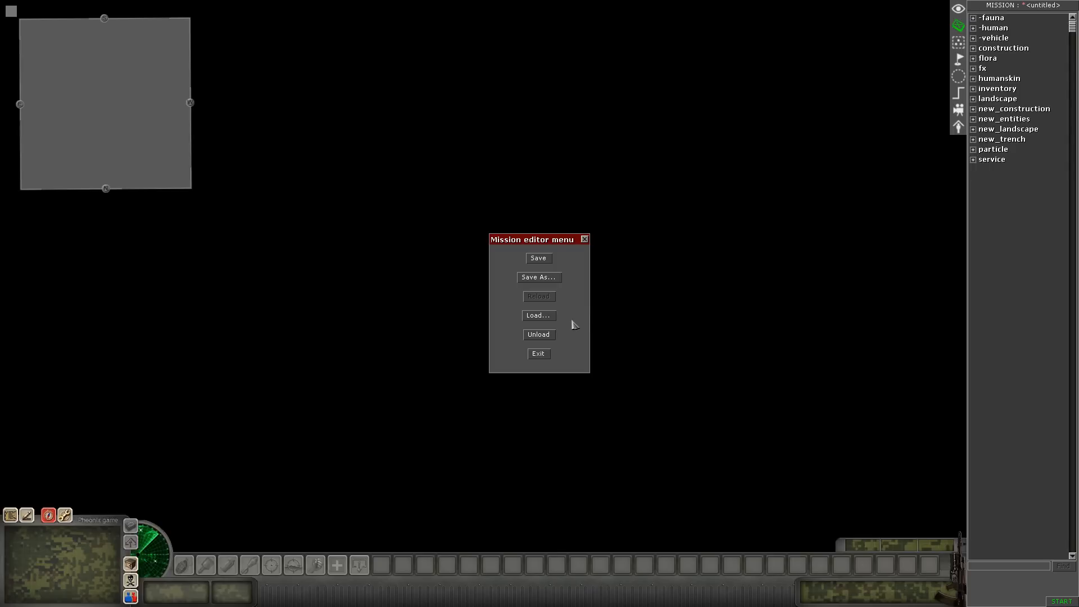
Step: Dismiss the mission editor menu and switch from the mission editor to the map editor
key("Escape")
key("F2")
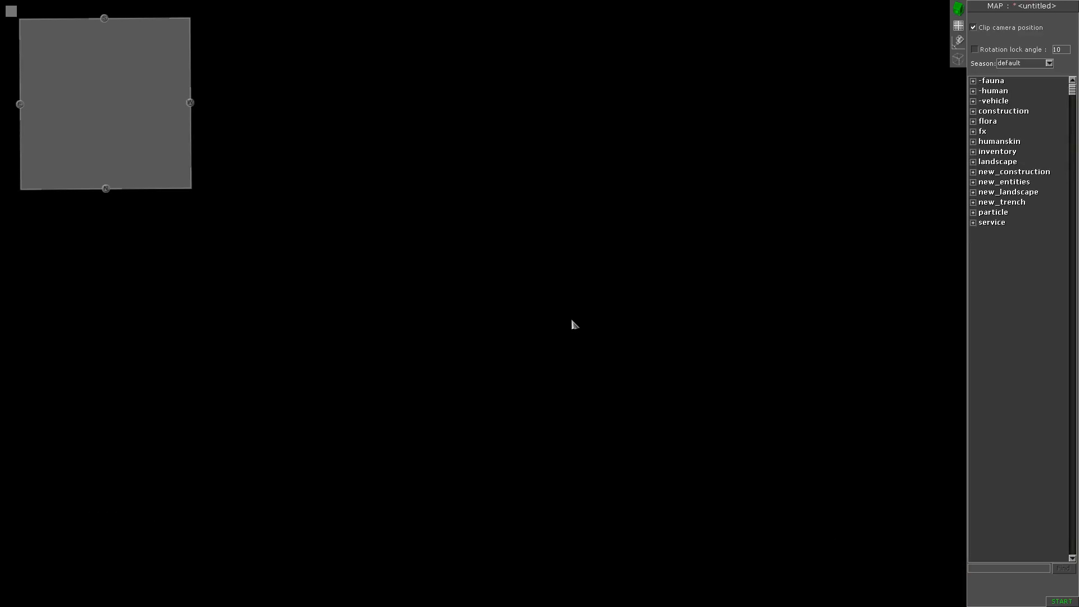
key("F1")
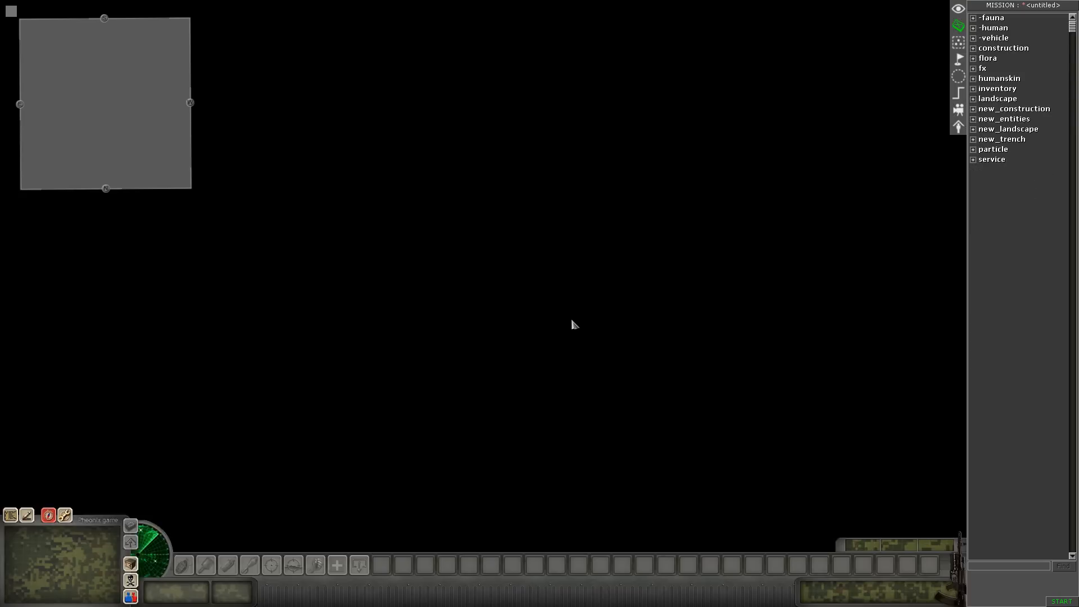
key("Escape")
key("Escape")
key("F2")
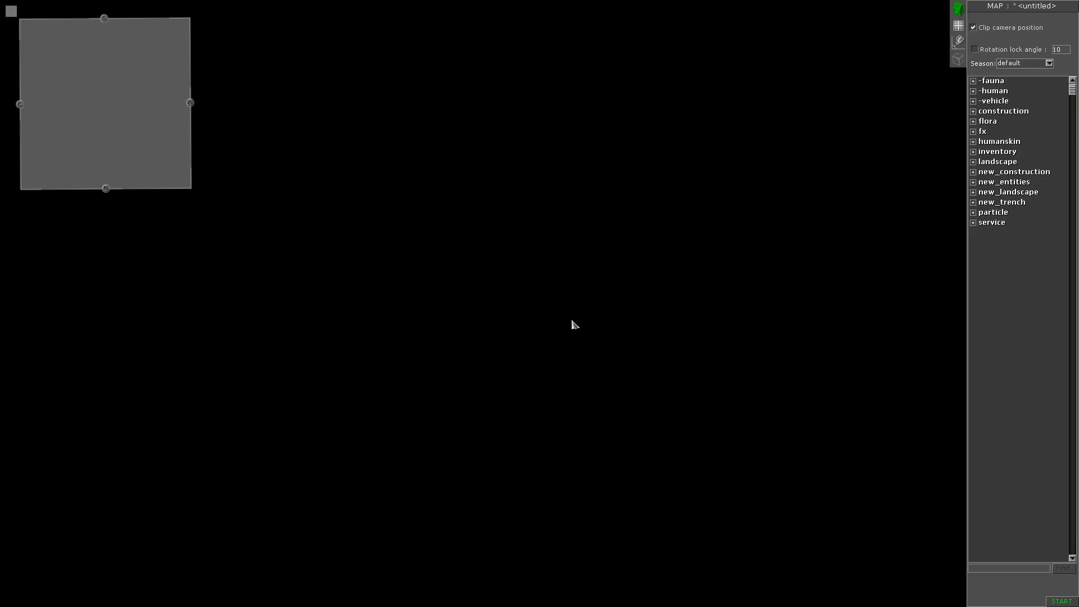
Step: Load the 2v2_farmstead map from the multi folder
key("Escape")
left_click(537, 313)
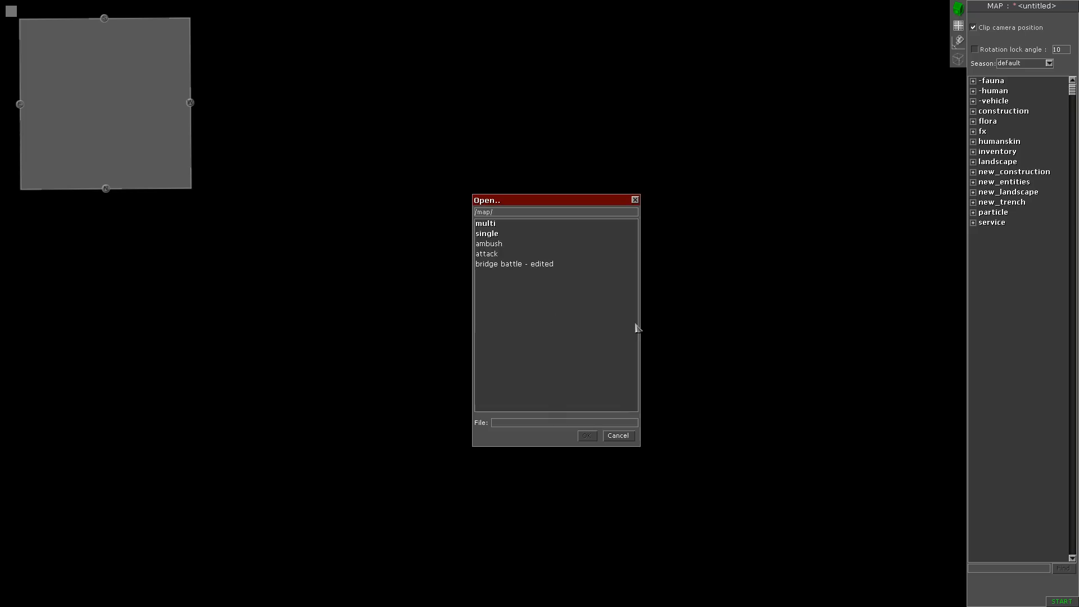
double_click(488, 234)
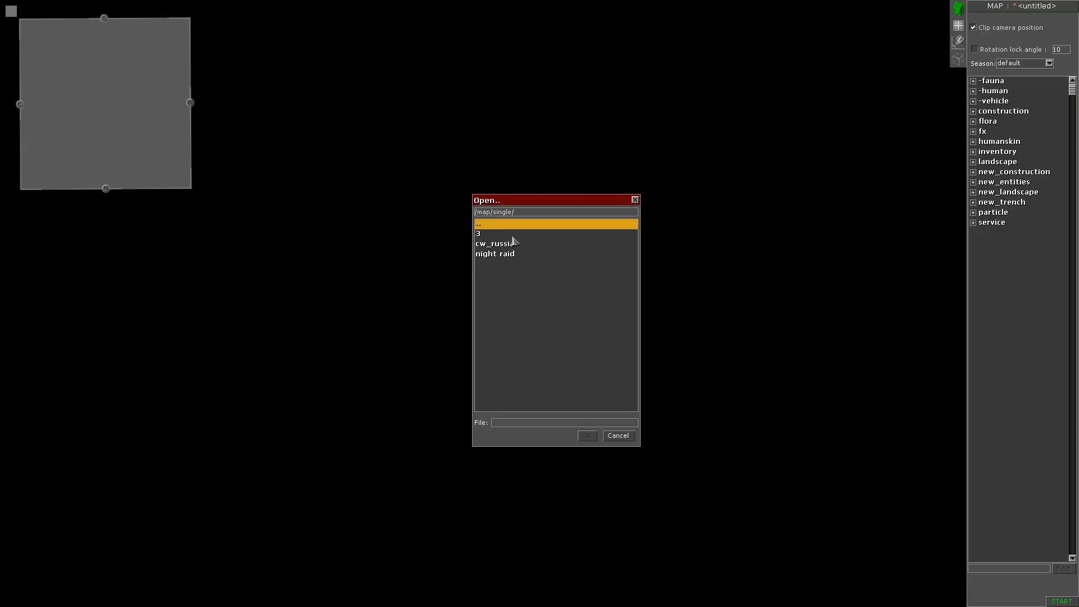
double_click(516, 224)
double_click(513, 232)
scroll(522, 234, "down", 3)
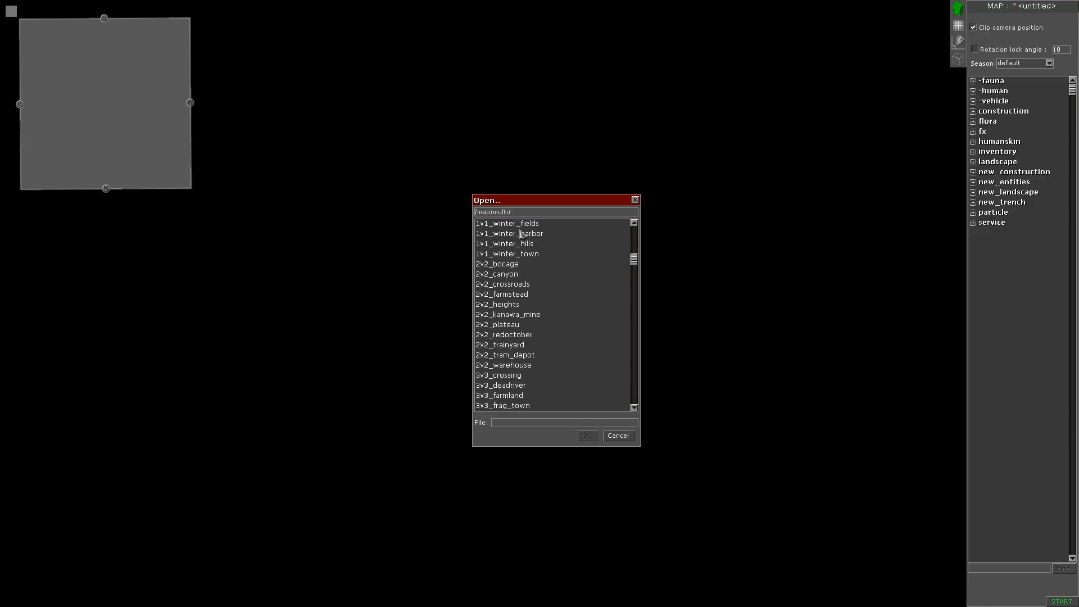
left_click(527, 295)
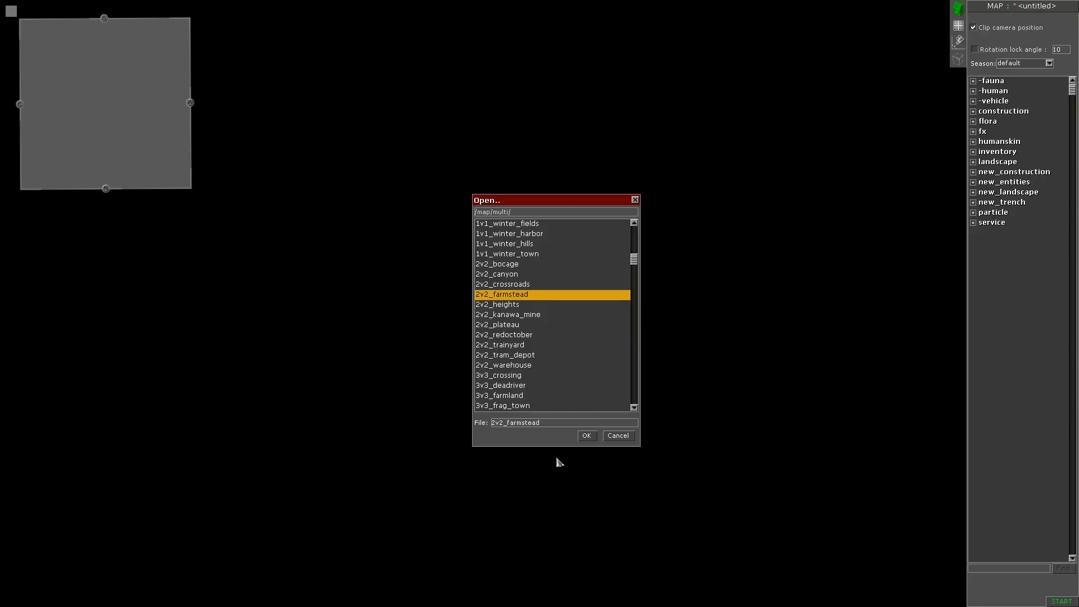
left_click(587, 436)
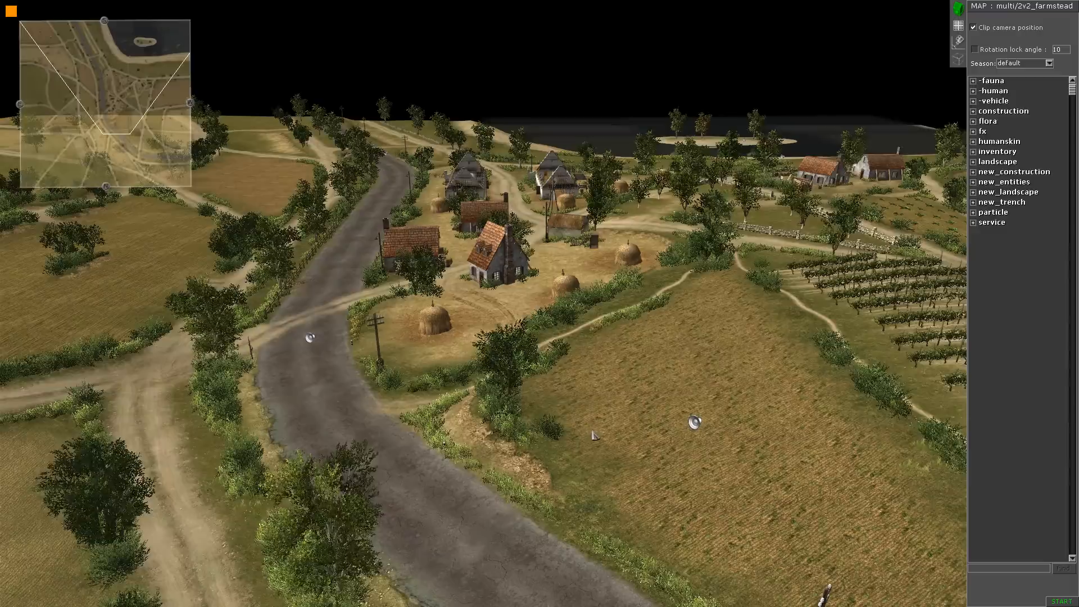
Step: Examine the loaded map's village, main road, lake shore and surrounding fields from several angles
mouse_move(505, 3)
middle_click_drag(522, 152, 551, 378)
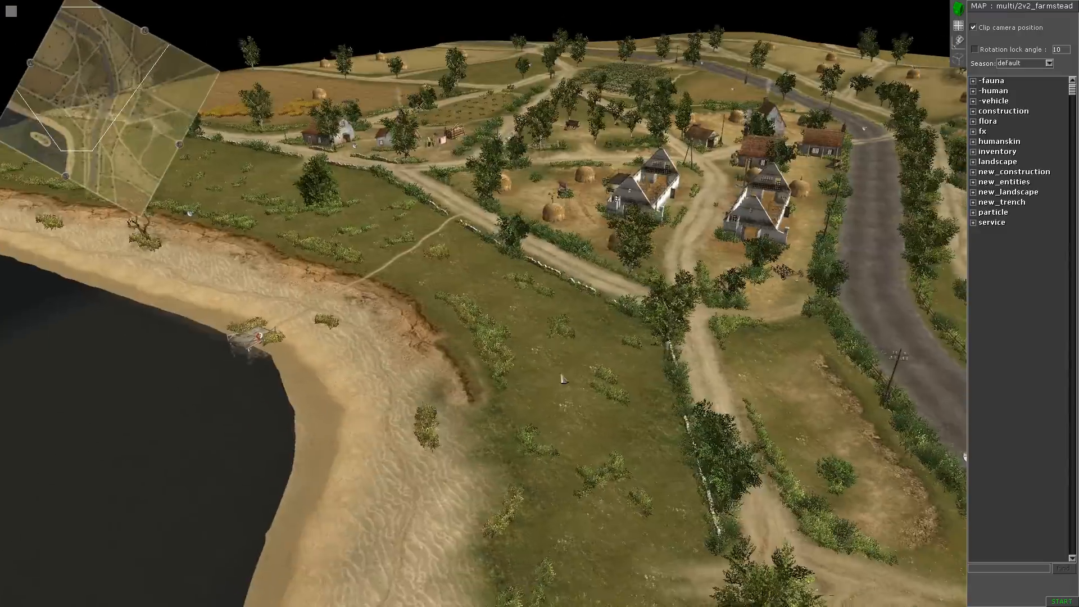
mouse_move(582, 5)
middle_click_drag(583, 5, 498, 6)
middle_click_drag(498, 250, 591, 308)
mouse_move(516, 5)
middle_click_drag(500, 178, 576, 264)
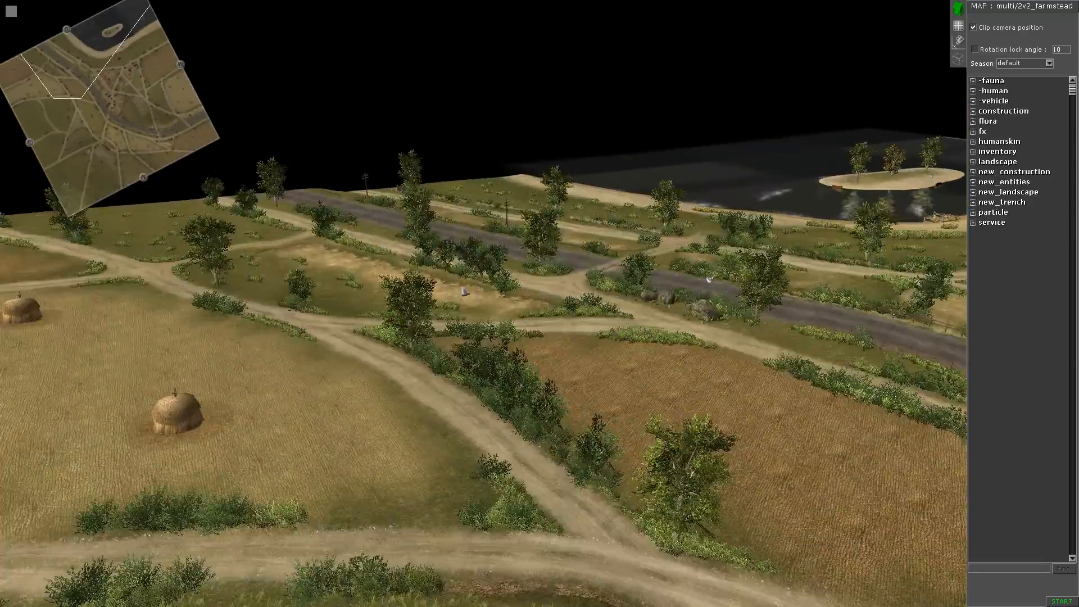
middle_click_drag(843, 247, 542, 223)
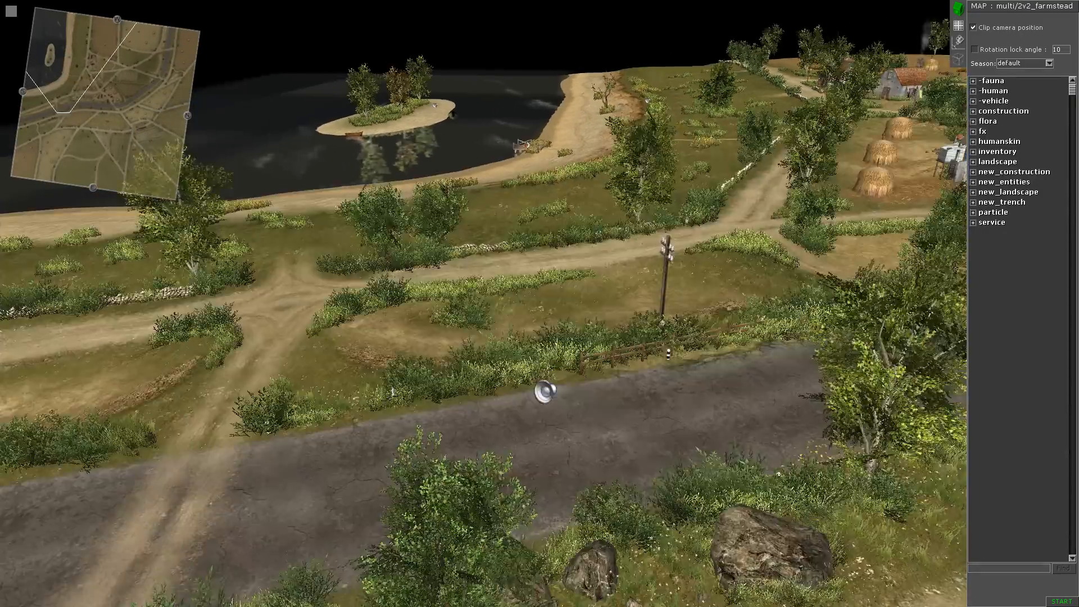
middle_click_drag(573, 366, 649, 403)
left_click_drag(641, 395, 497, 287)
middle_click_drag(635, 360, 672, 380)
left_click_drag(625, 450, 497, 239)
left_click_drag(636, 297, 624, 275)
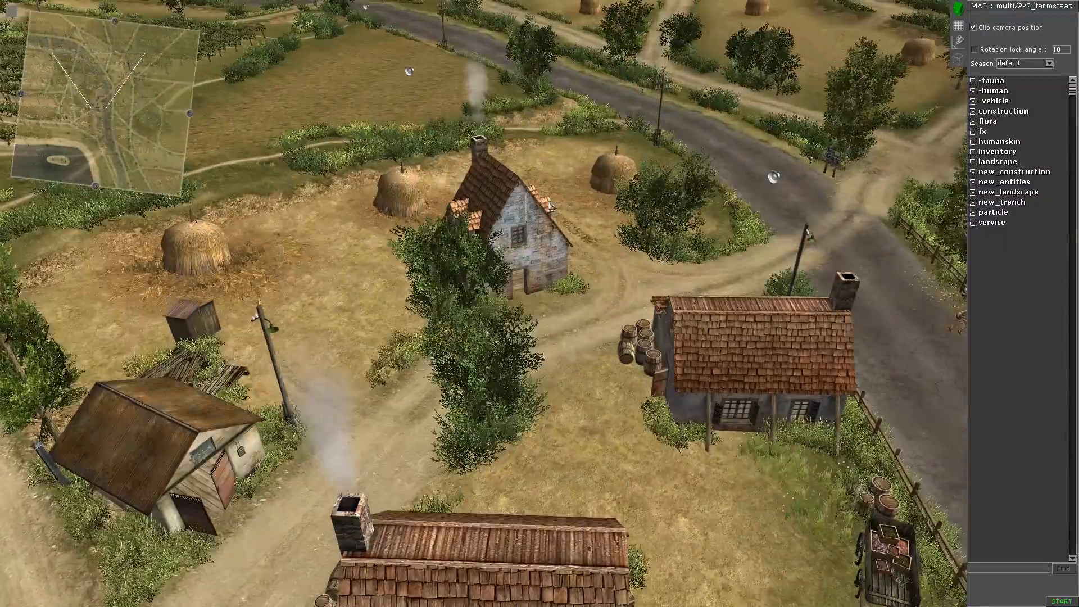
middle_click_drag(773, 175, 953, 220)
middle_click_drag(560, 144, 645, 214)
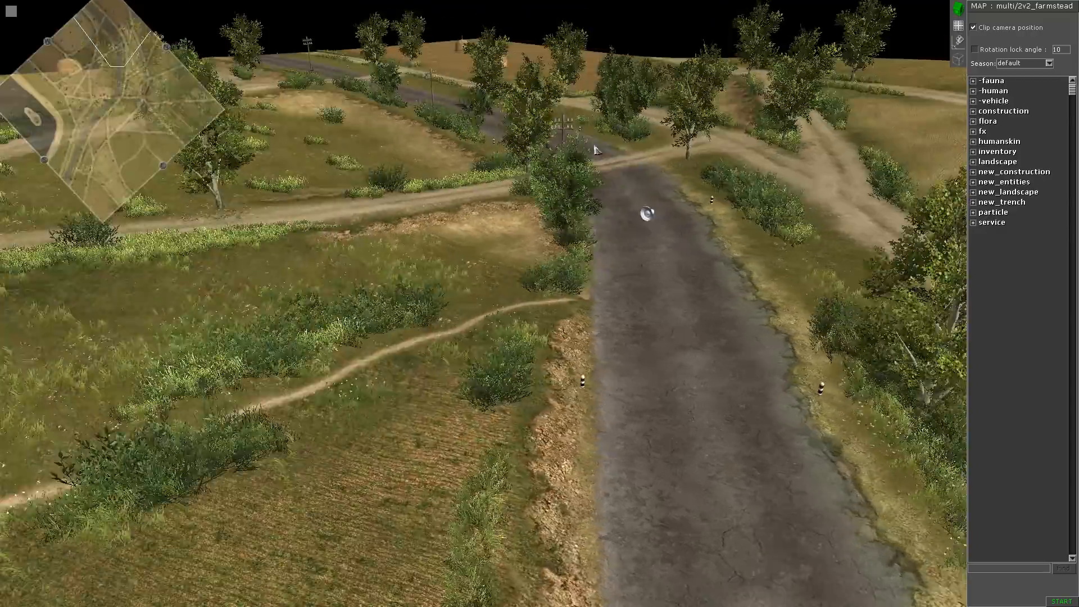
middle_click_drag(186, 175, 365, 185)
middle_click_drag(431, 95, 579, 107)
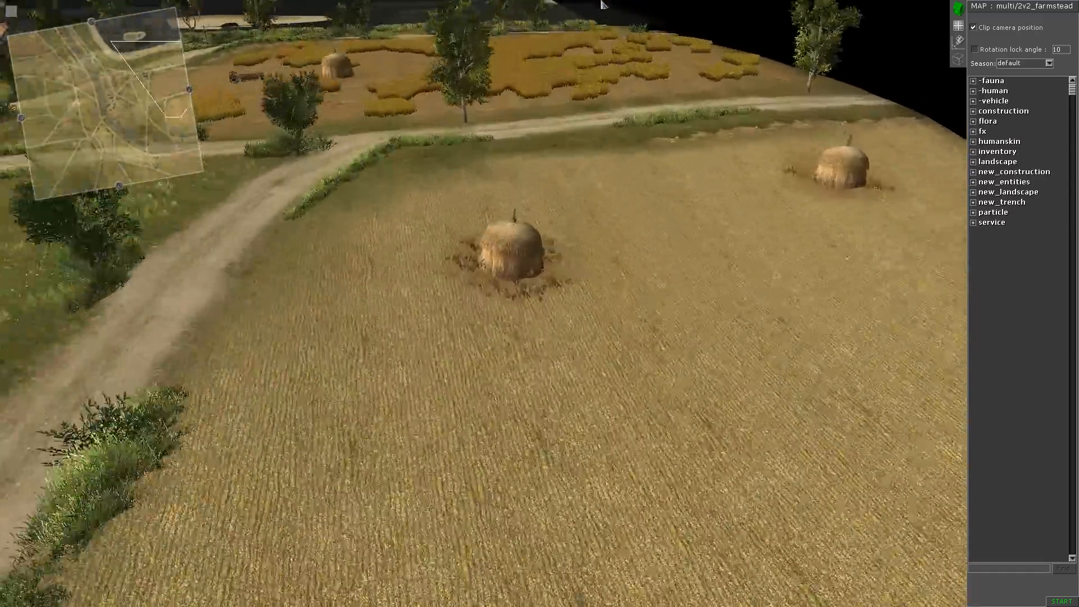
Step: Select the nearest haystack in the harvested field, move it away from its scattered straw and deselect it
left_click_drag(453, 265, 653, 371)
left_click_drag(549, 336, 579, 469)
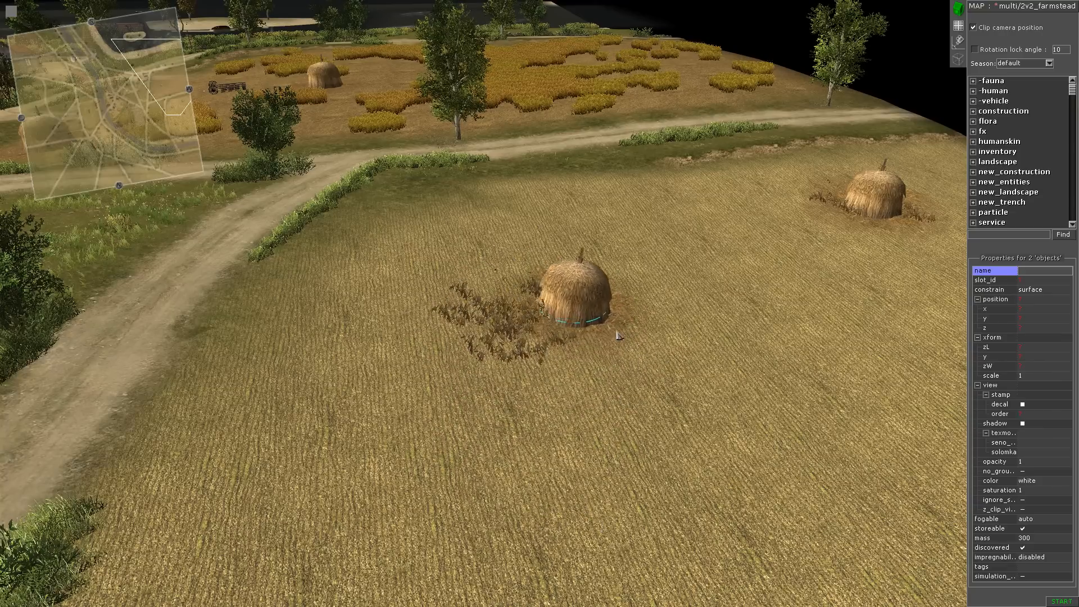
middle_click_drag(573, 362, 478, 346)
left_click(477, 346)
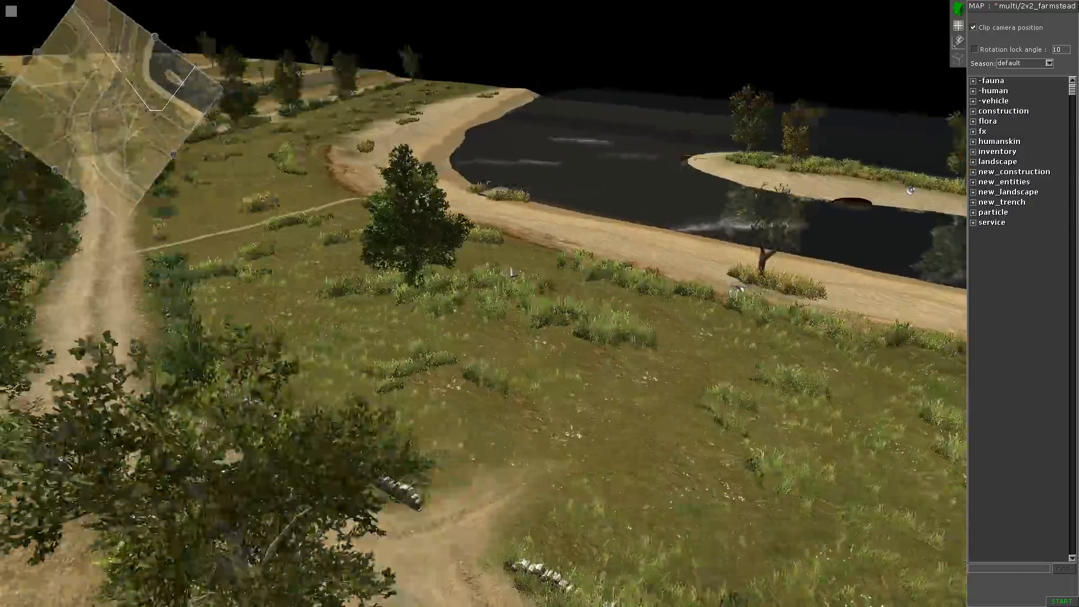
Step: Examine the outer fields, map edges, dirt crossroads and the road bend of the farmstead map
middle_click(512, 272)
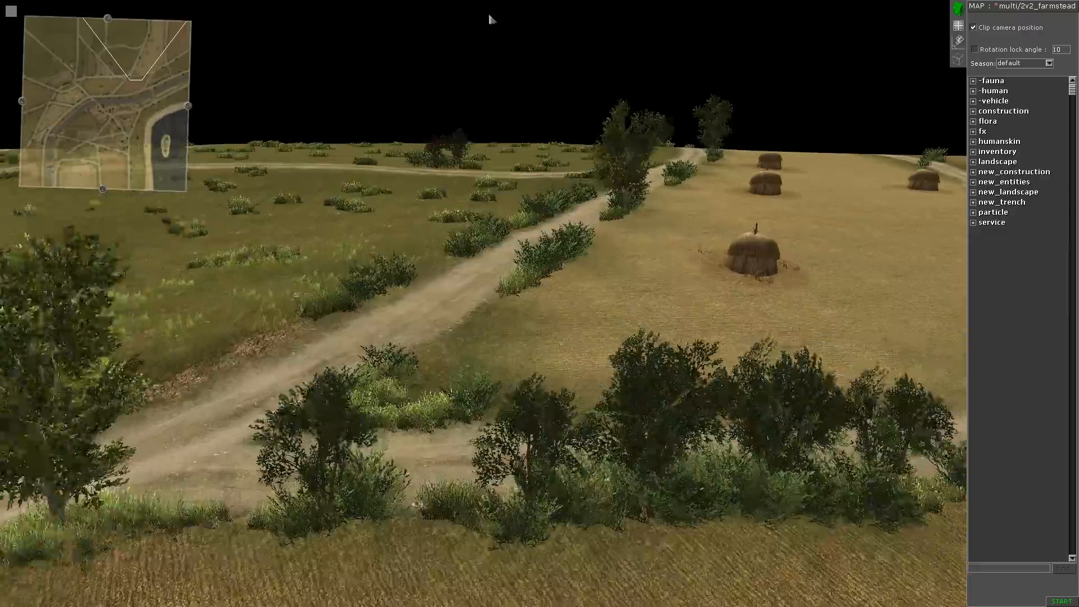
middle_click_drag(505, 189, 388, 197)
middle_click_drag(585, 185, 443, 194)
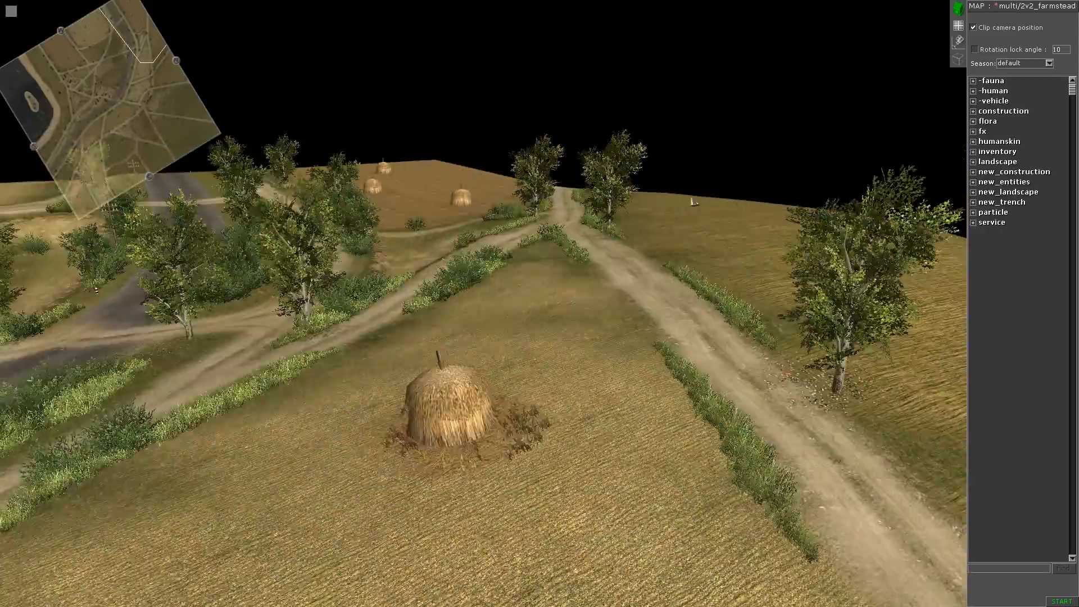
middle_click_drag(693, 200, 590, 203)
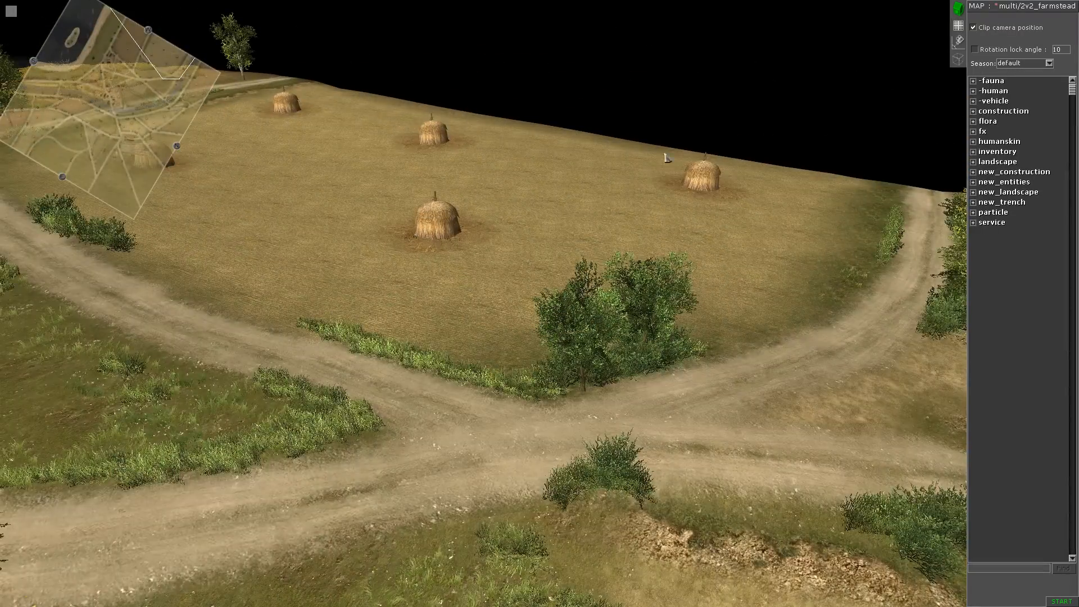
middle_click_drag(667, 158, 738, 293)
left_click_drag(330, 36, 713, 311)
left_click(764, 312)
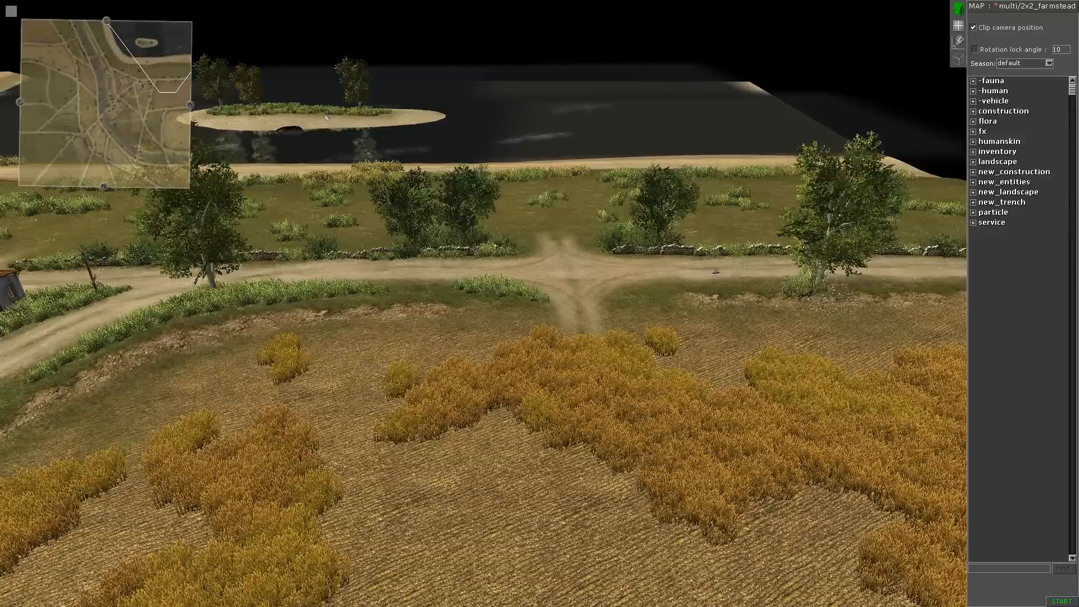
middle_click_drag(646, 227, 492, 248)
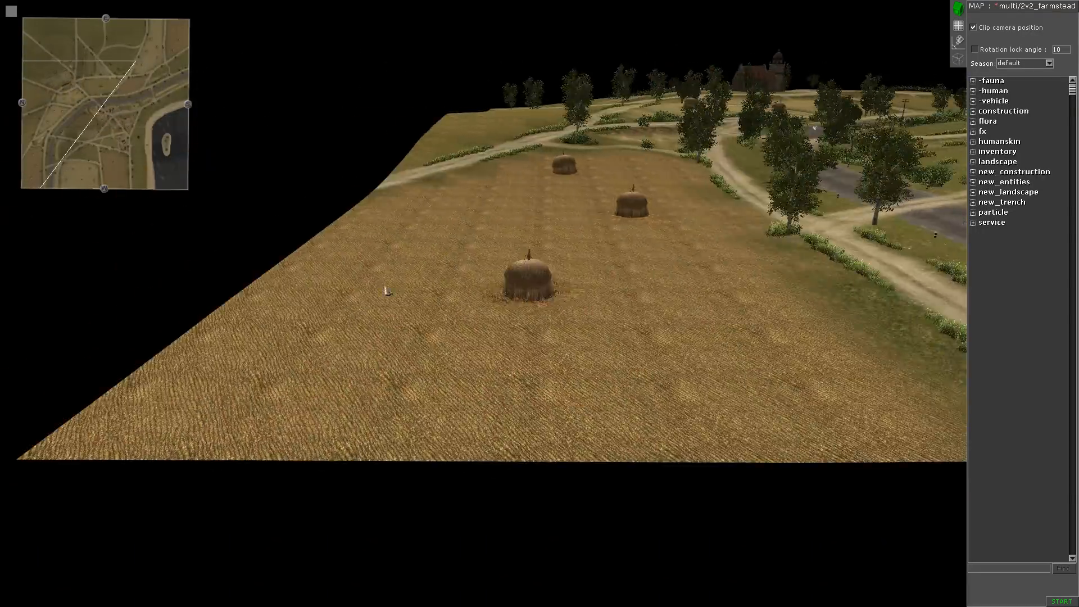
middle_click_drag(387, 291, 501, 298)
middle_click_drag(478, 203, 505, 203)
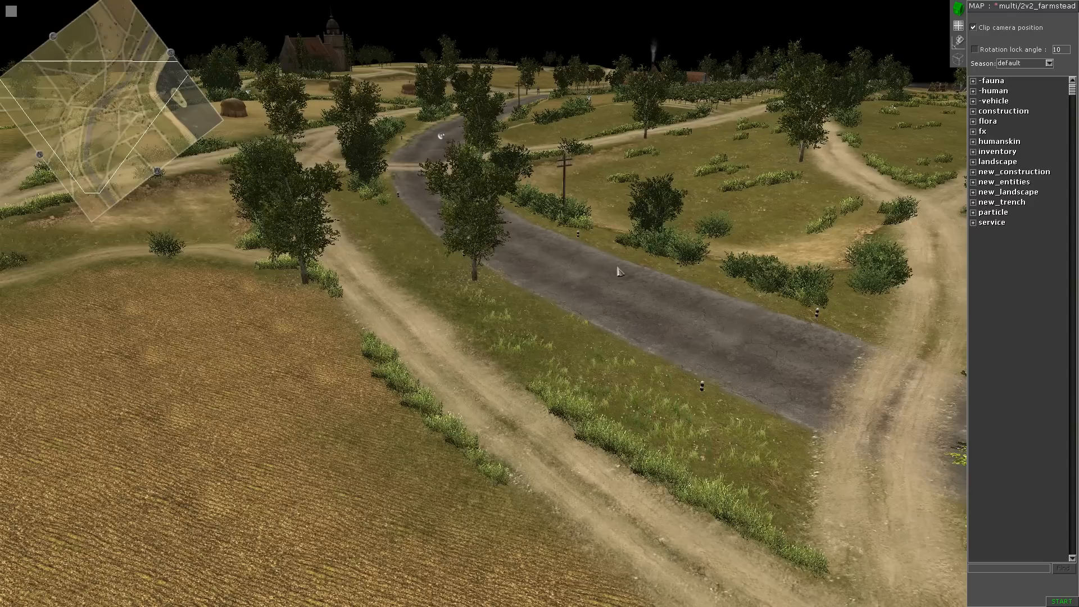
middle_click_drag(619, 270, 629, 294)
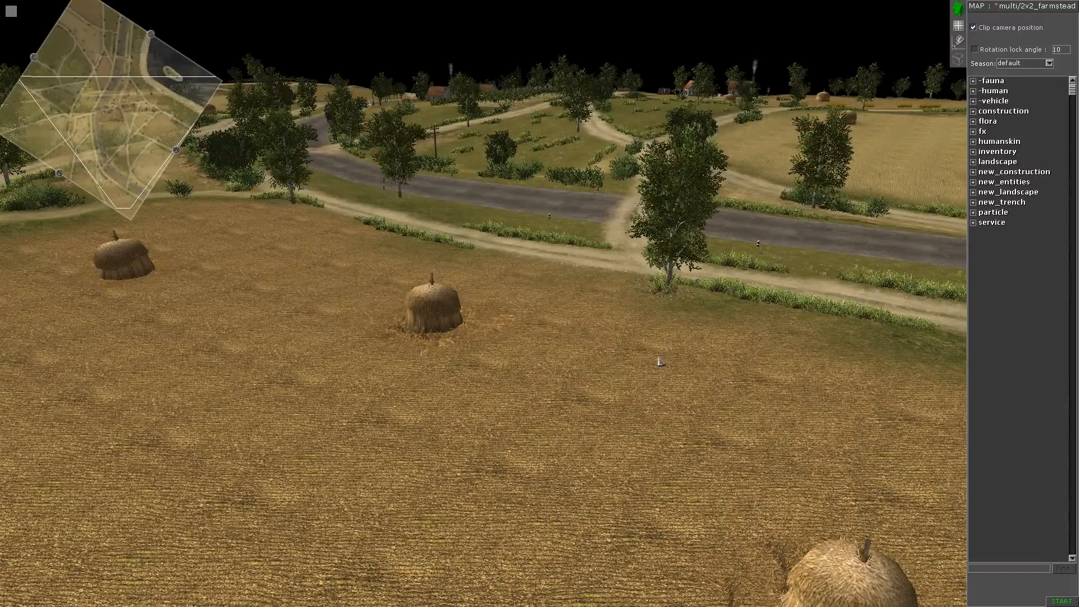
middle_click_drag(639, 358, 600, 352)
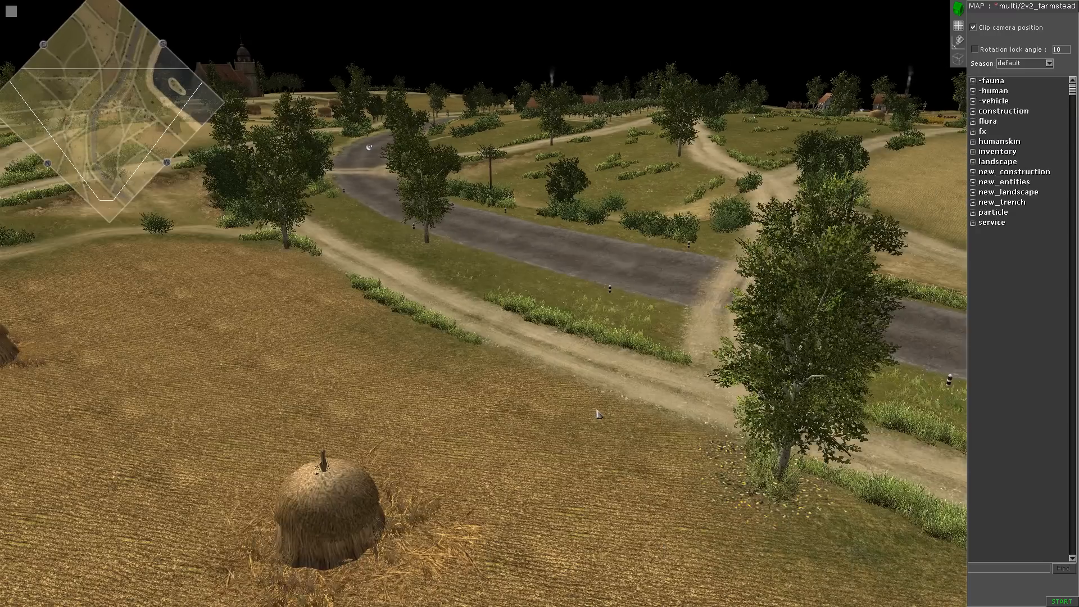
mouse_move(597, 414)
middle_mouse_down()
mouse_move(619, 427)
mouse_move(611, 422)
middle_mouse_up()
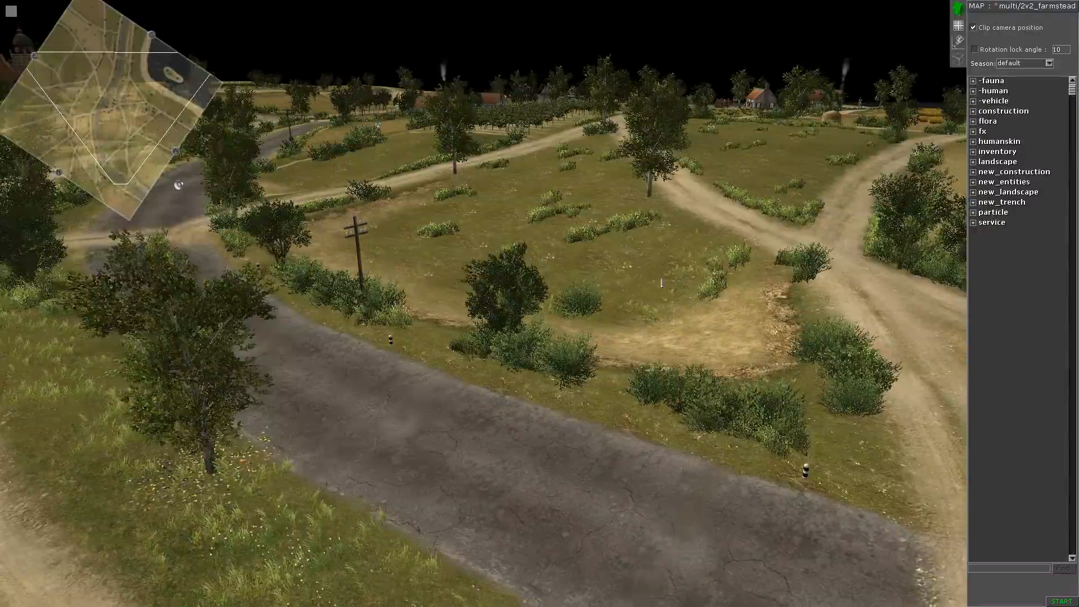
left_click_drag(394, 105, 659, 230)
middle_click_drag(722, 230, 680, 228)
left_click(681, 229)
left_click(695, 167)
Step: Switch to the mission editor and survey the vineyard, village, road and beach areas of the map
key("F3")
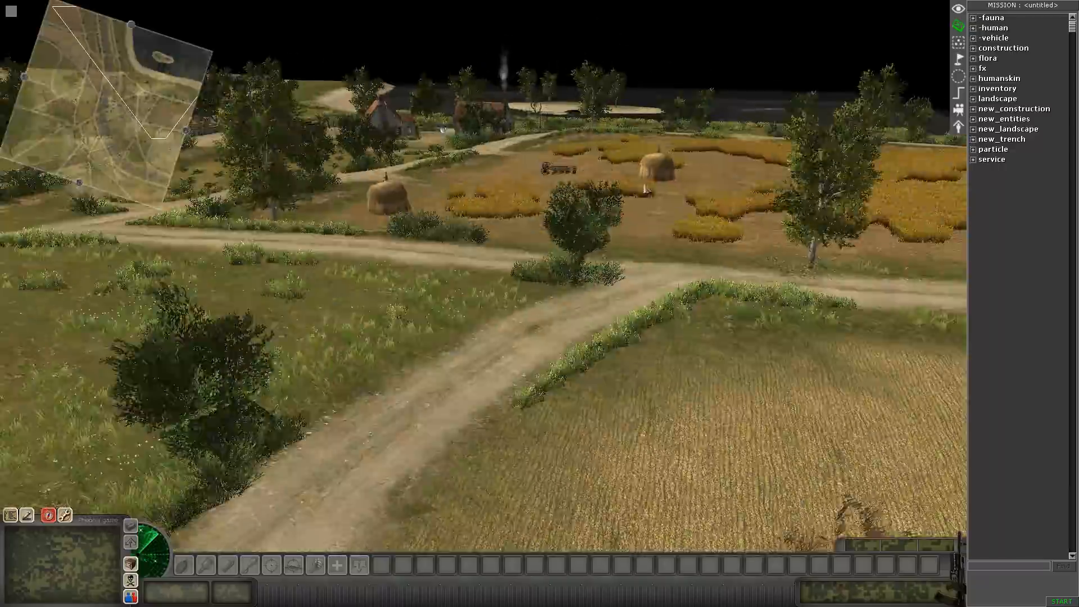
middle_click_drag(645, 180, 410, 22)
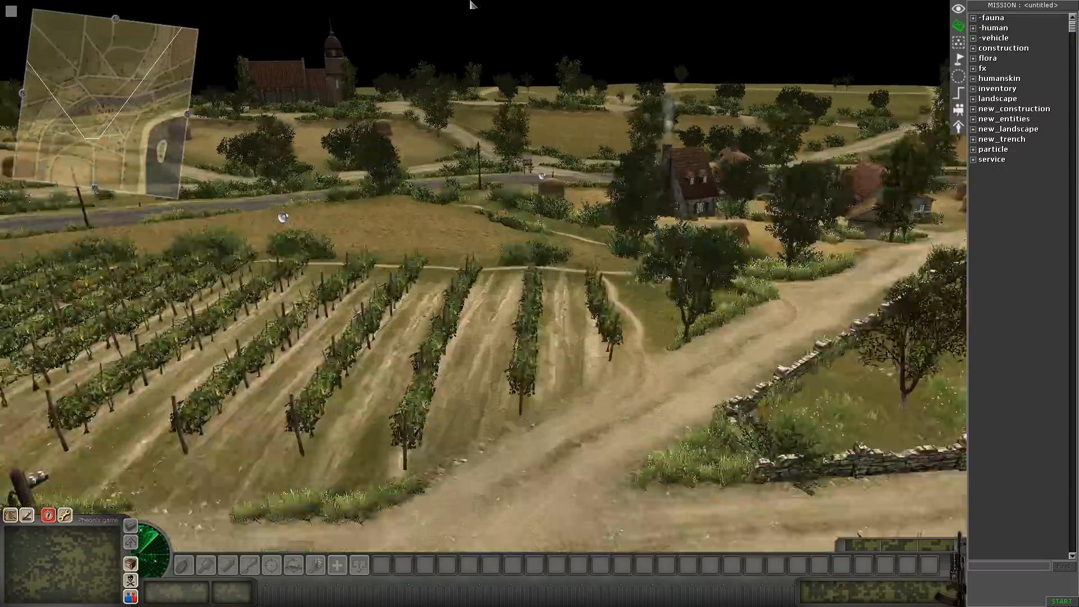
middle_click_drag(475, 7, 485, 146)
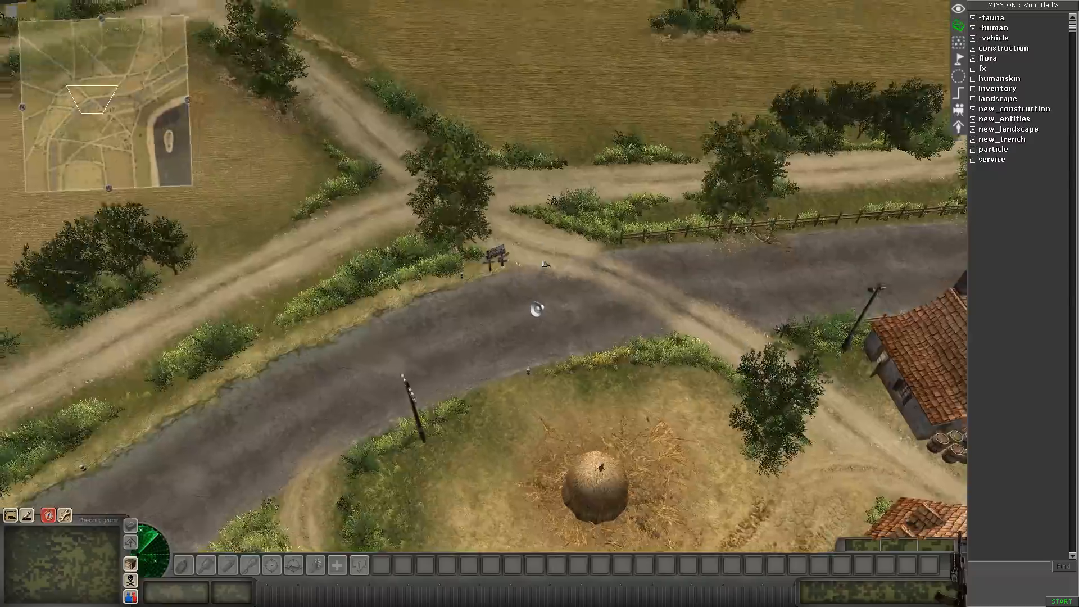
middle_click_drag(406, 6, 478, 161)
left_click_drag(478, 161, 621, 216)
middle_click_drag(219, 303, 656, 252)
middle_click_drag(602, 198, 359, 140)
left_click_drag(359, 140, 679, 318)
middle_click_drag(679, 318, 738, 328)
left_click_drag(738, 328, 620, 199)
middle_click_drag(620, 199, 563, 182)
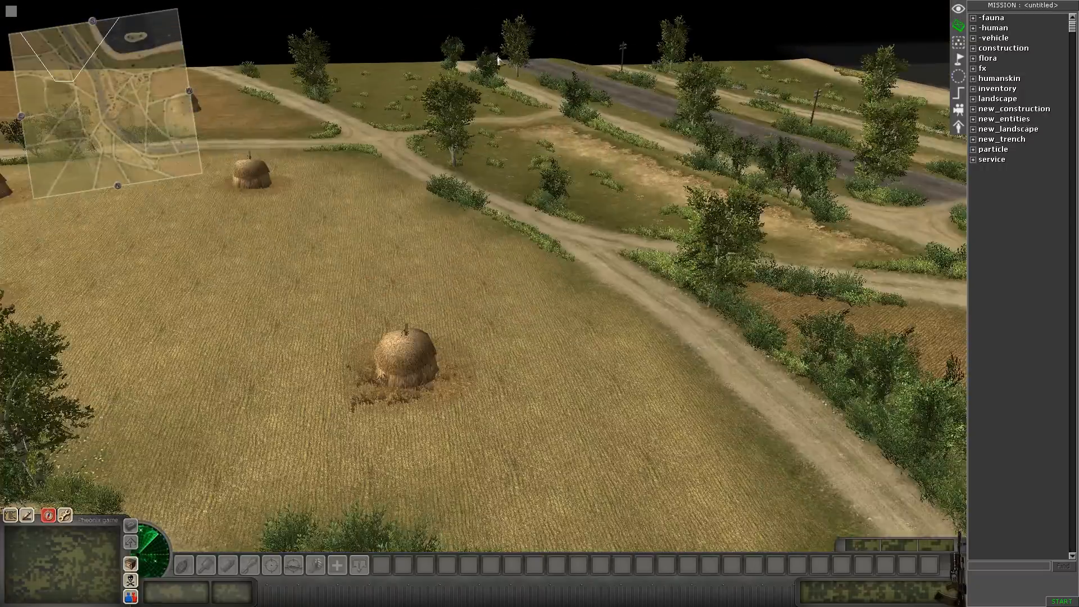
middle_click_drag(498, 60, 767, 122)
middle_click_drag(251, 88, 614, 48)
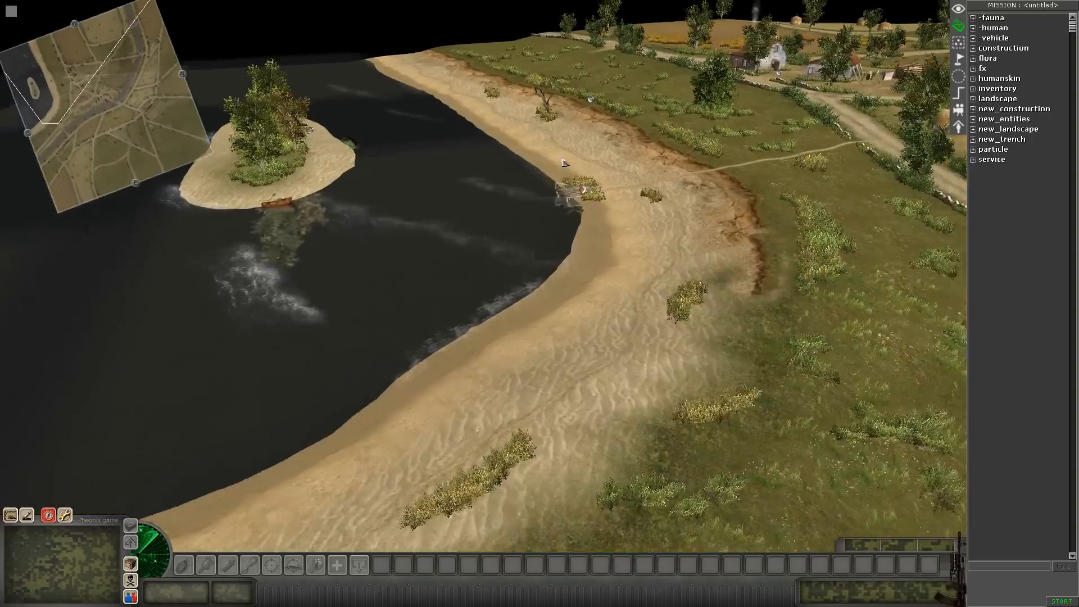
middle_click_drag(525, 3, 866, 22)
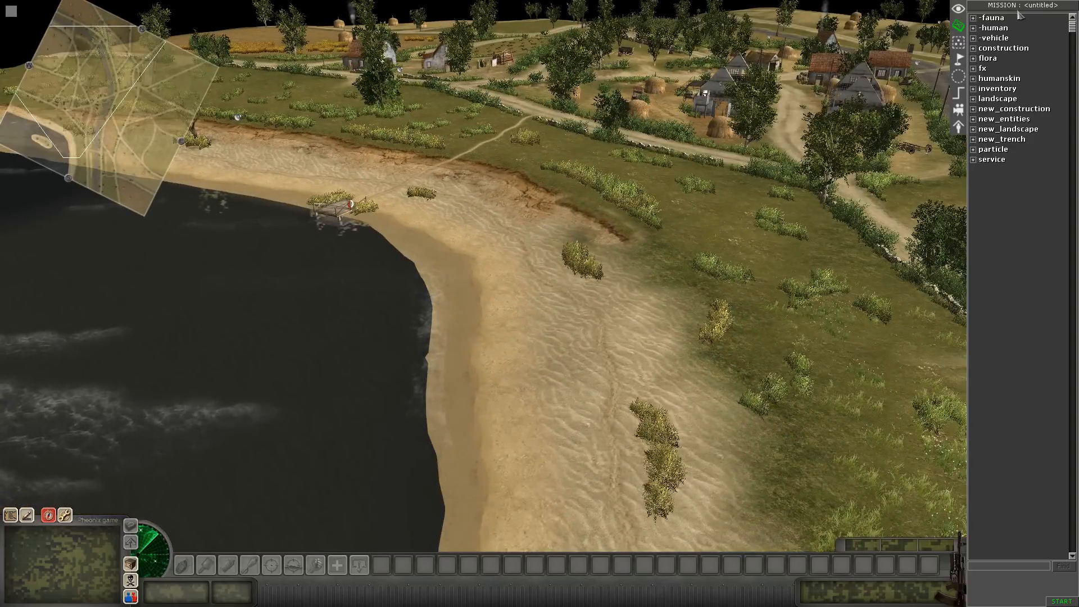
Step: Load the battle_zones.mi mission from the 2v2_farmstead map folder
key("Escape")
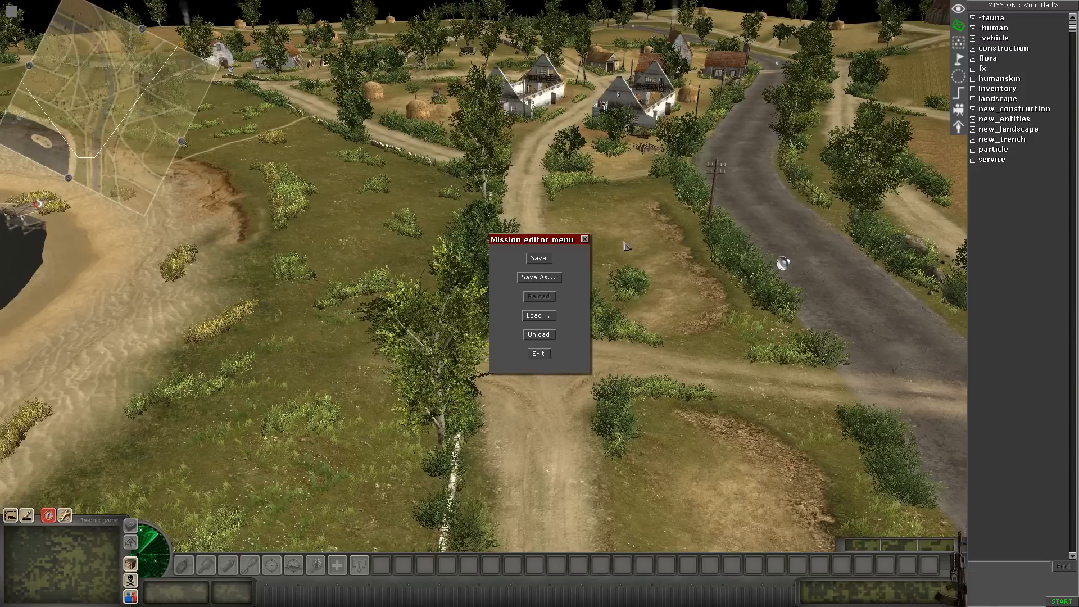
left_click(584, 239)
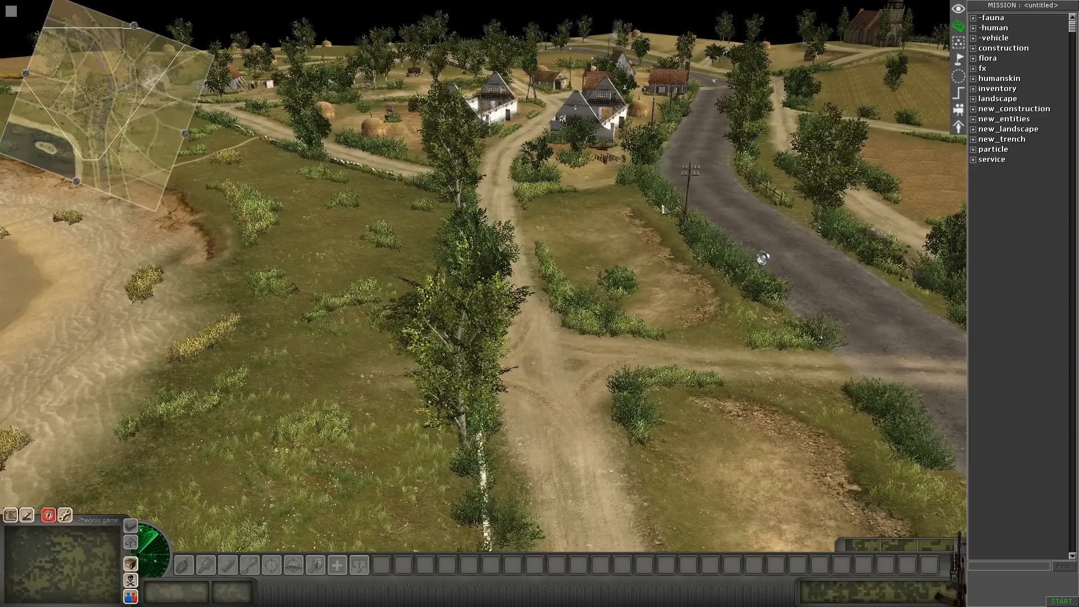
key("Escape")
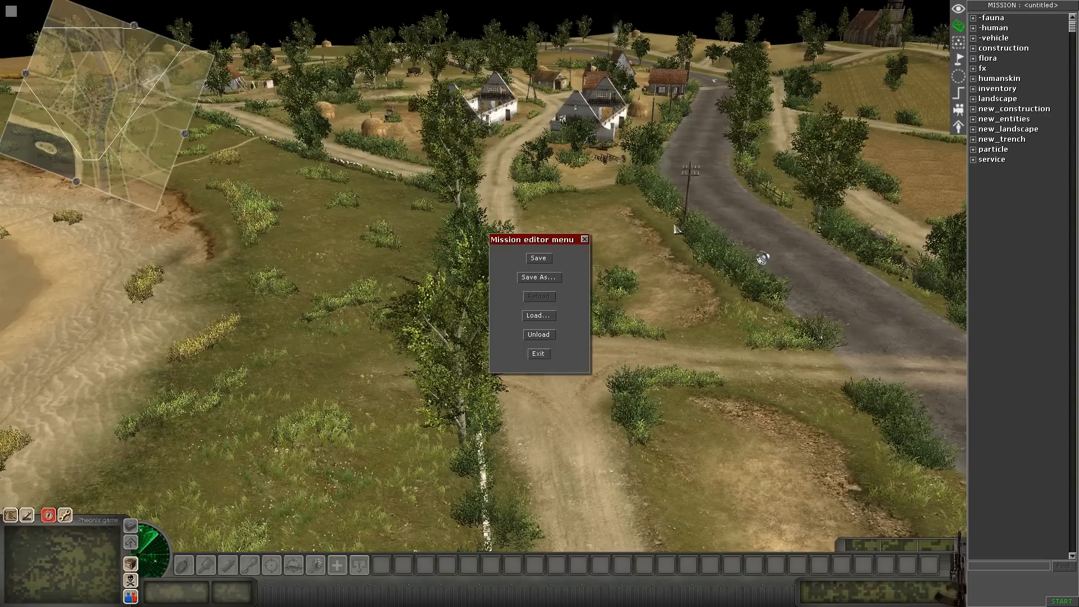
left_click(537, 316)
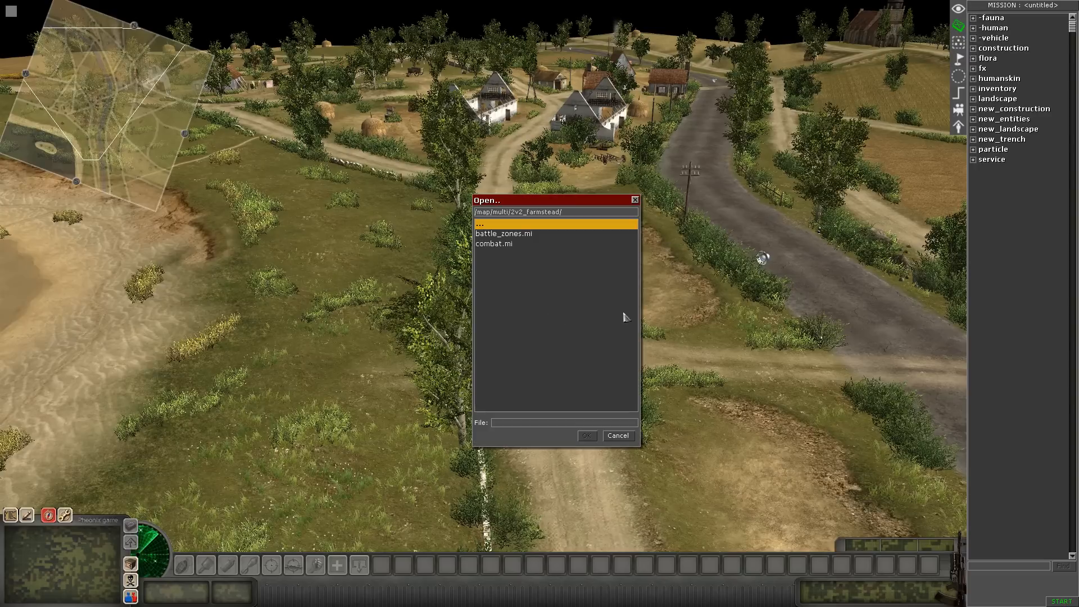
left_click(529, 237)
left_click(516, 246)
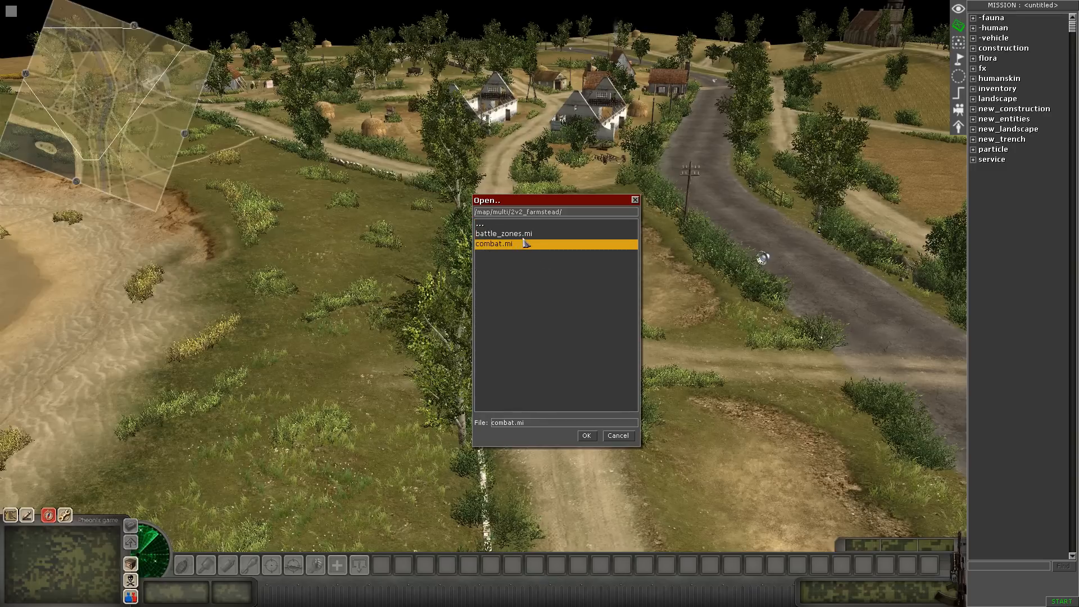
left_click(527, 236)
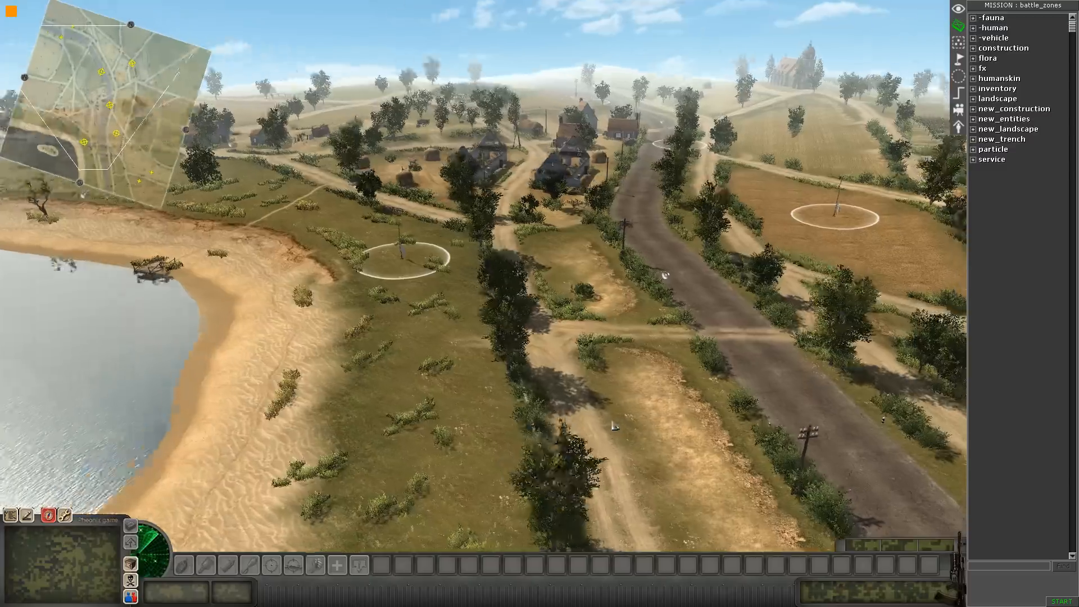
Step: Inspect the capture zone markers and circles by the beach, on the village road and in the fields, including zones A, B and E
middle_click_drag(612, 423, 705, 427)
middle_click_drag(523, 393, 438, 281)
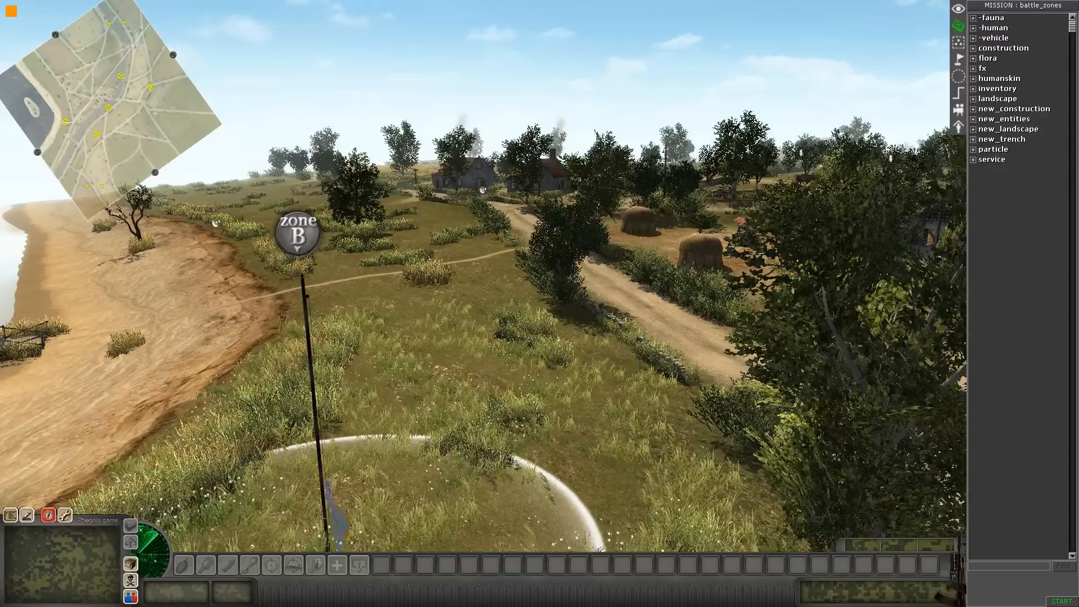
middle_click_drag(211, 225, 652, 400)
left_click(620, 329)
middle_click_drag(620, 329, 553, 5)
left_click(660, 440)
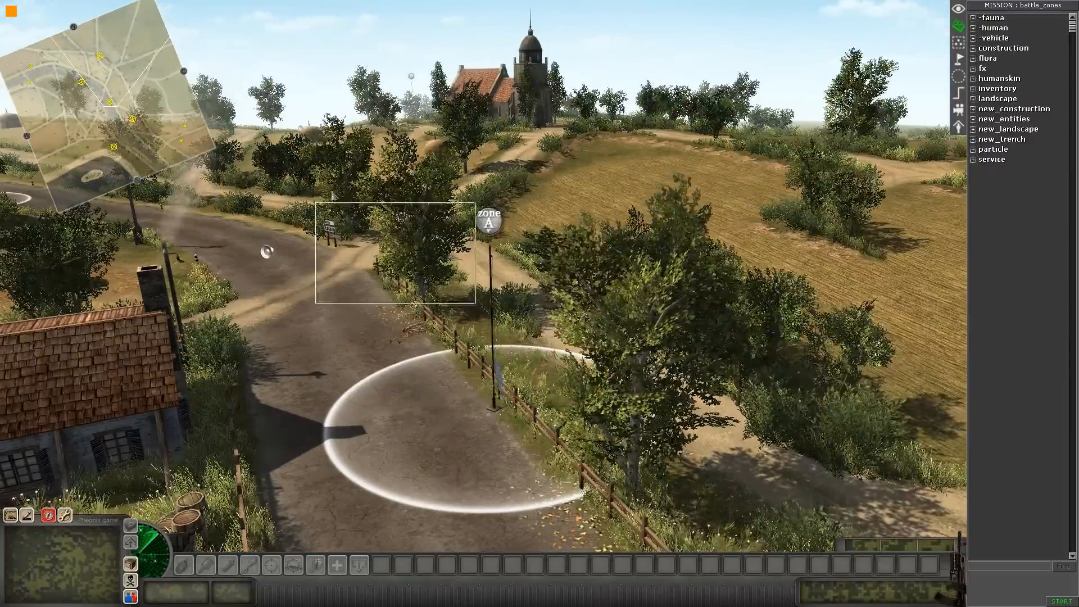
left_click_drag(475, 304, 478, 305)
middle_click_drag(477, 304, 744, 281)
left_click(746, 279)
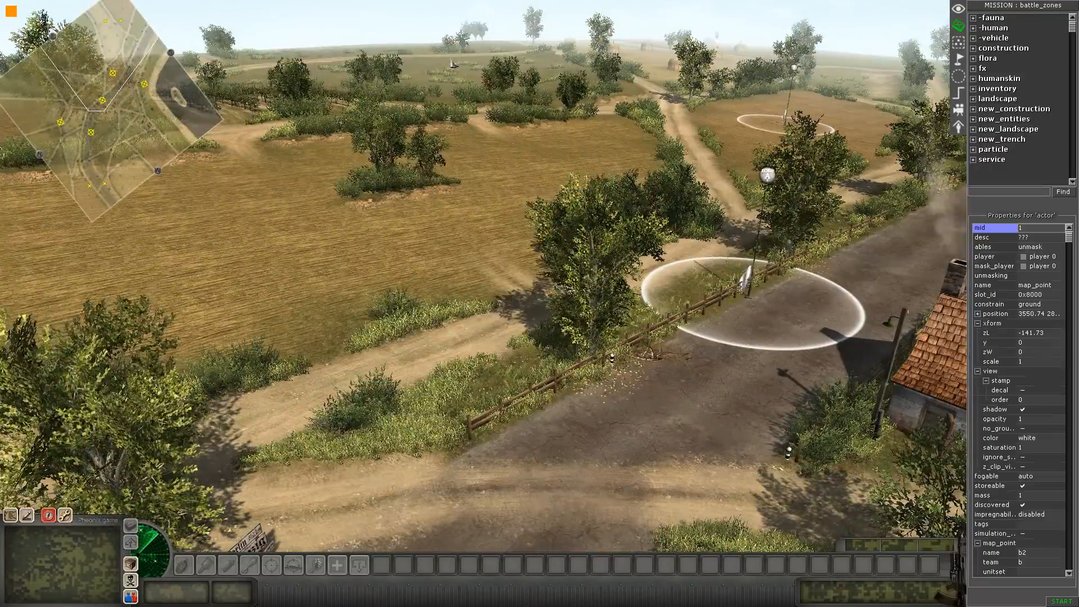
middle_click_drag(453, 65, 416, 107)
left_click(416, 106)
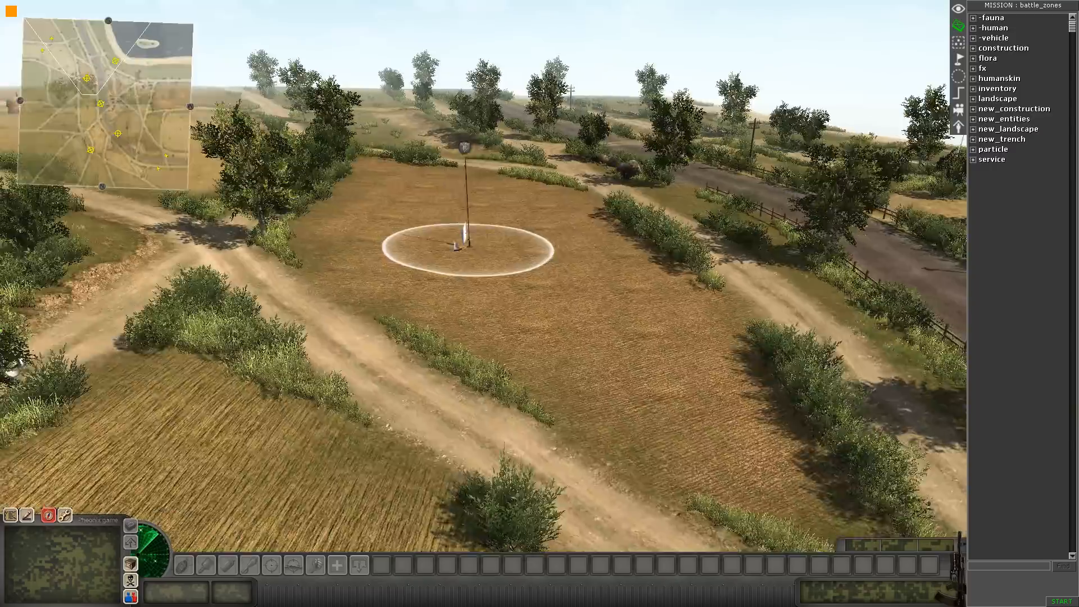
middle_click_drag(13, 369, 597, 240)
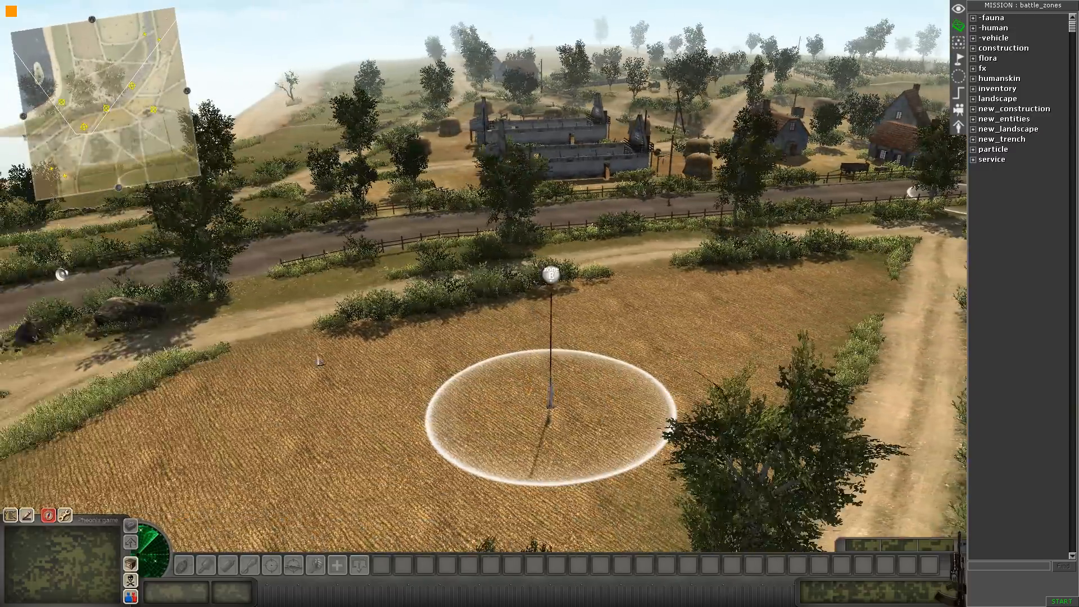
middle_click_drag(318, 362, 396, 365)
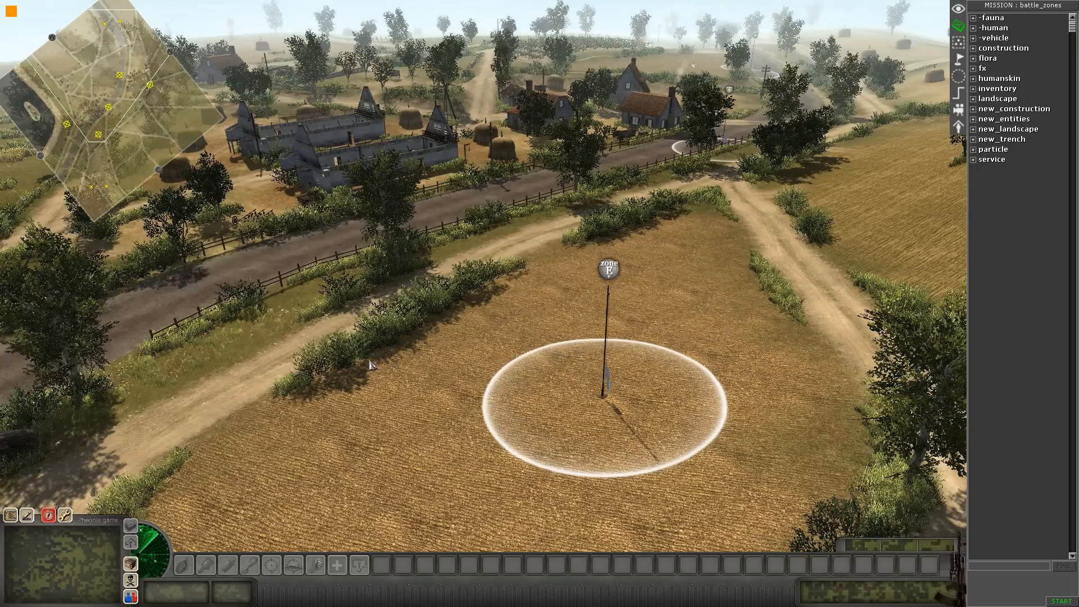
Step: Load the combat.mi mission in place of battle_zones
key("Escape")
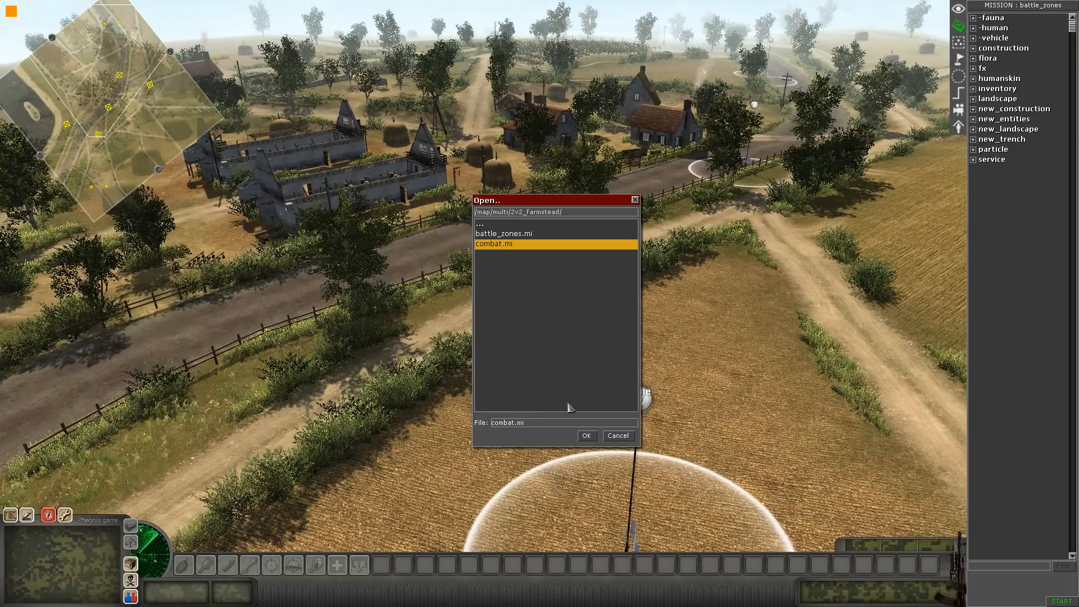
left_click(584, 436)
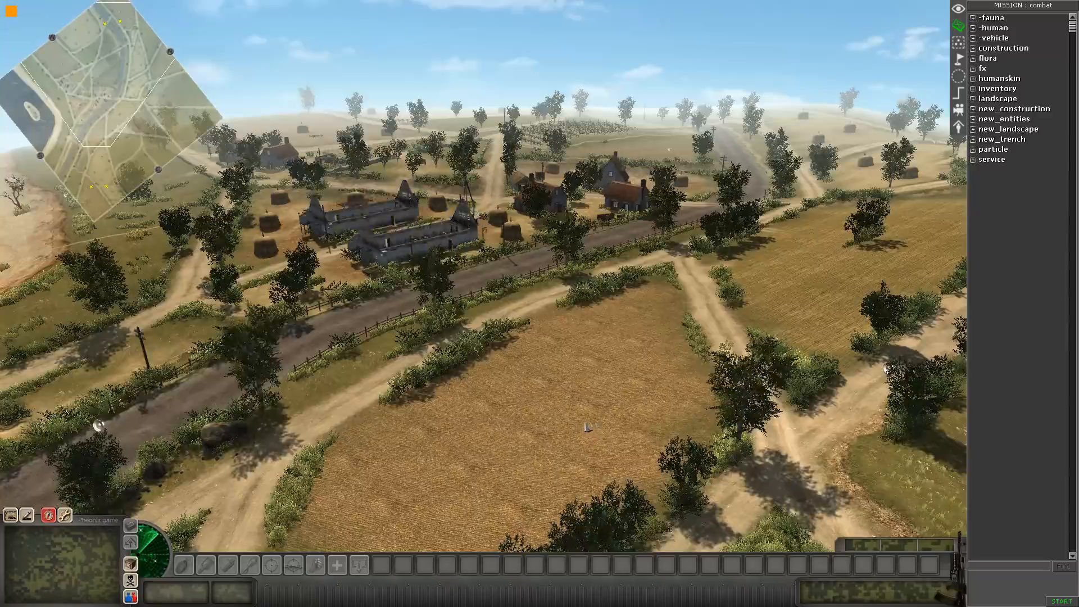
Step: Survey the combat mission's village, roads and outer fields, and locate the red spawn markers near the map edges
middle_click_drag(585, 423, 609, 366)
key("Up")
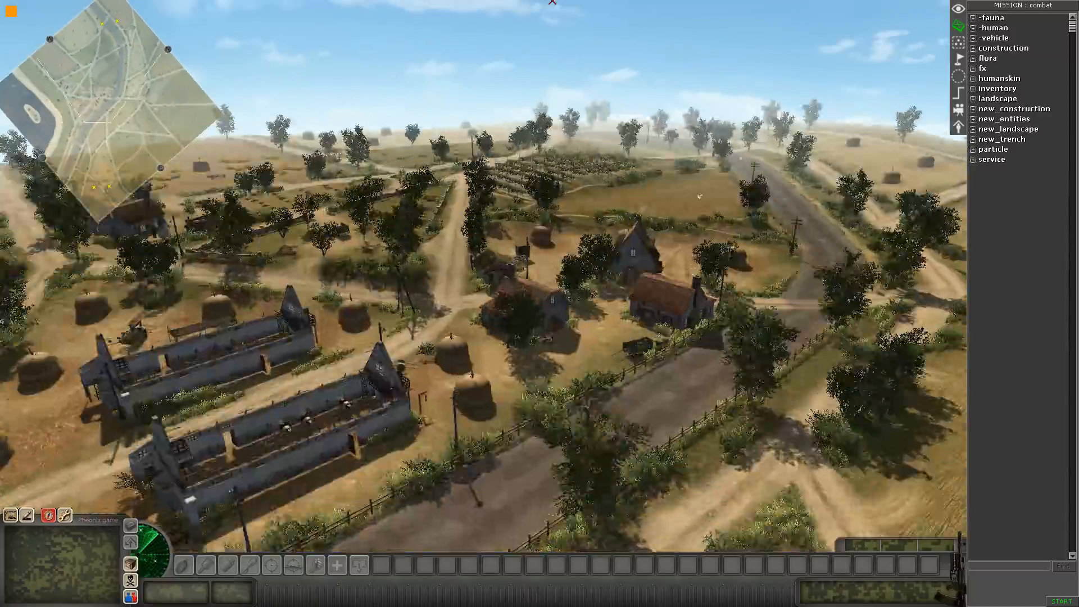
middle_click_drag(484, 5, 676, 204)
middle_click_drag(564, 185, 530, 43)
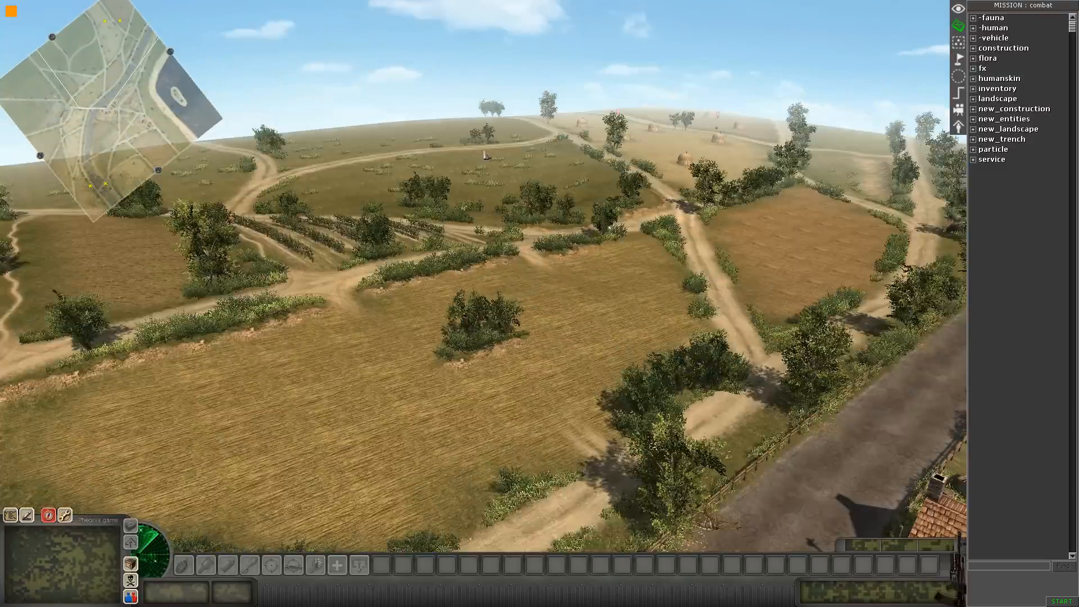
middle_click_drag(509, 4, 663, 168)
key("F1")
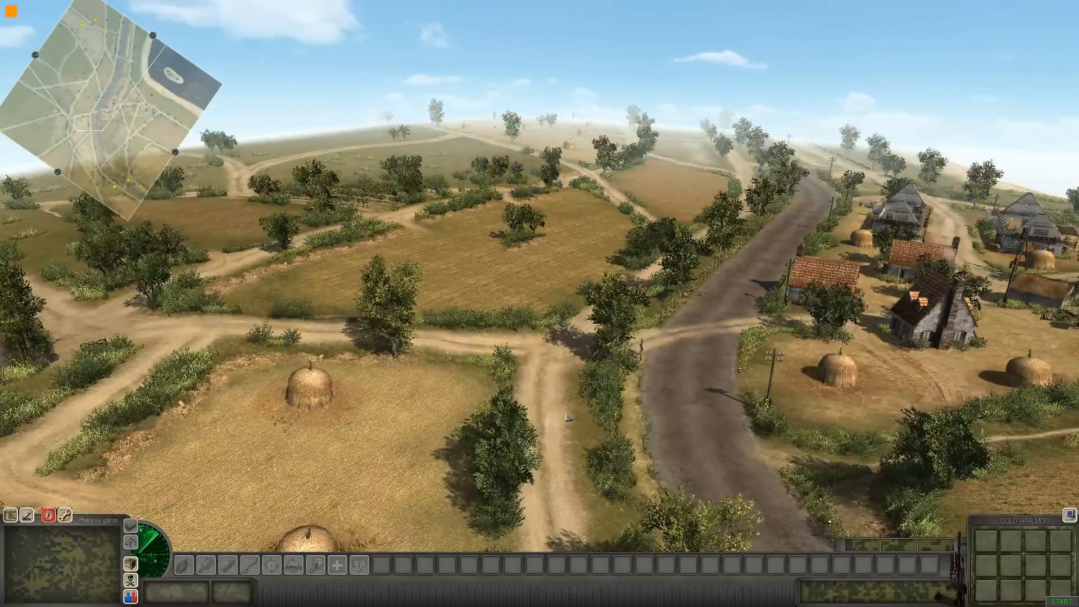
middle_click_drag(674, 404, 416, 315)
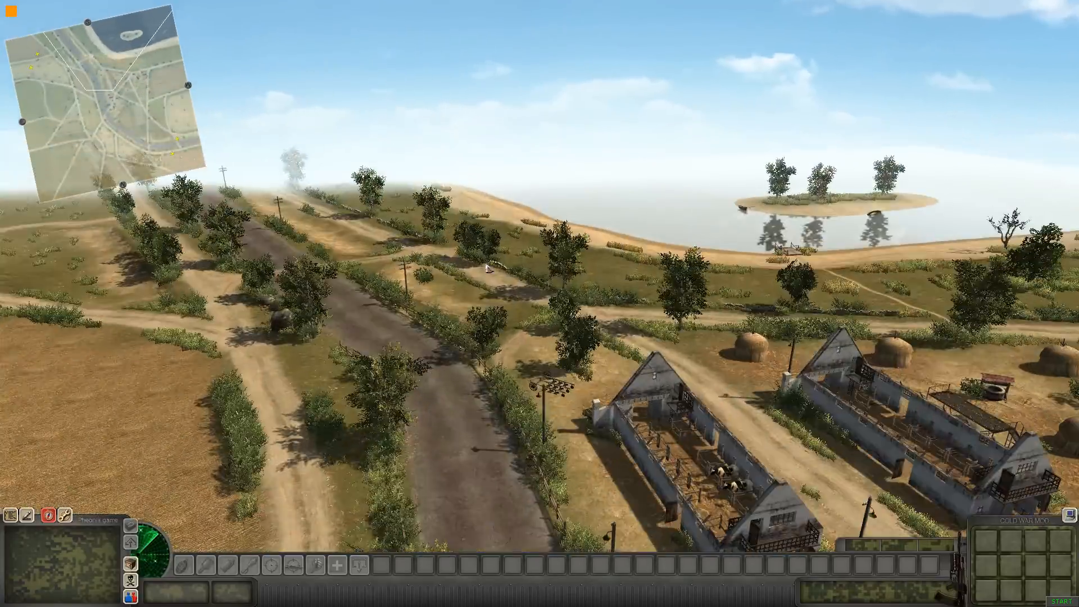
middle_click_drag(401, 197, 612, 337)
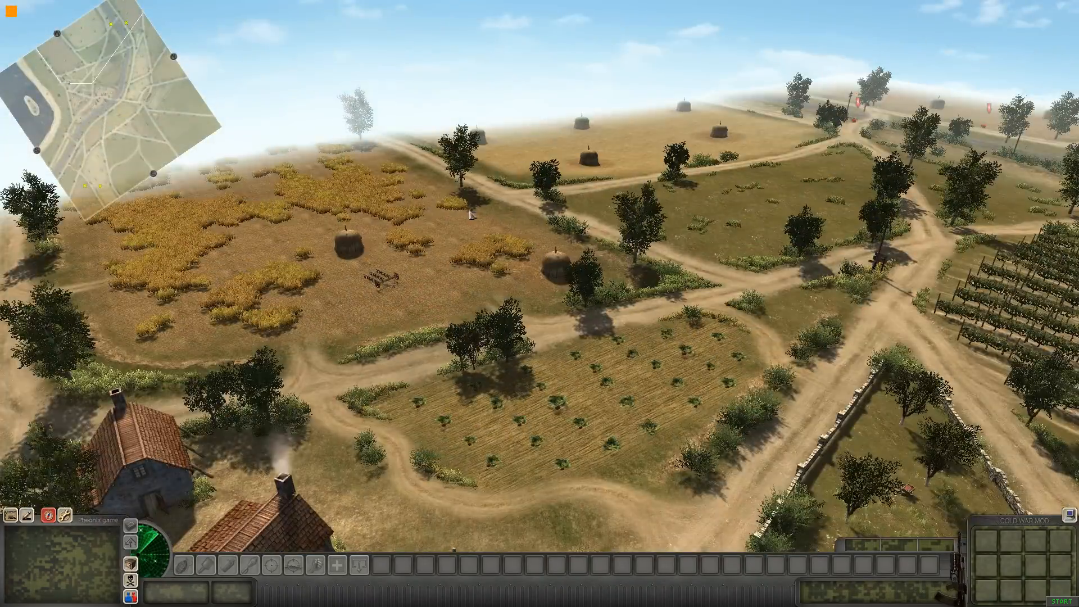
middle_click_drag(601, 34, 597, 58)
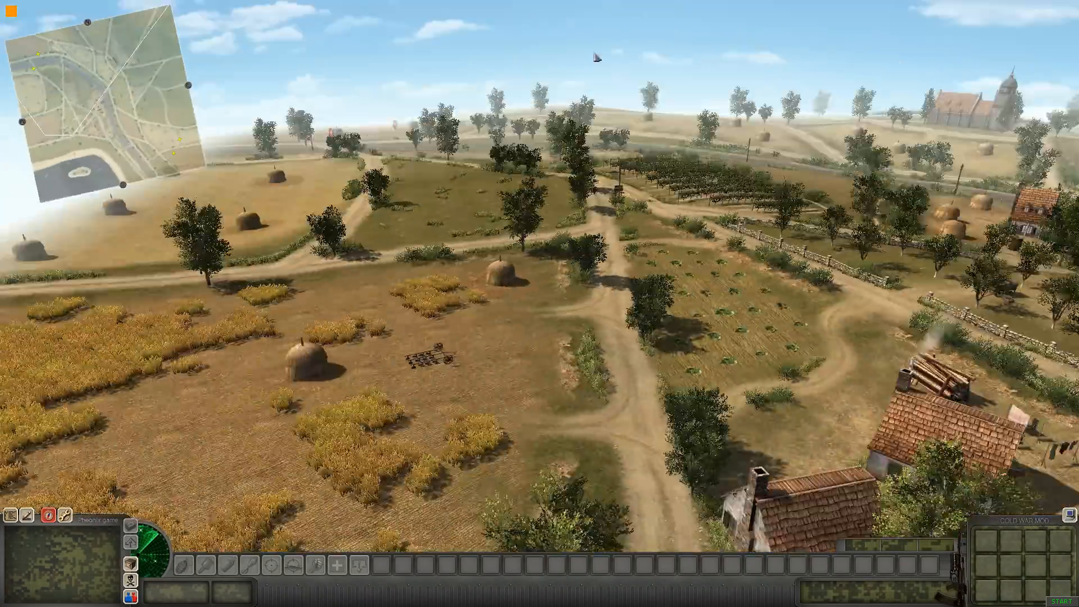
middle_click_drag(476, 109, 506, 112)
scroll(787, 314, "up", 5)
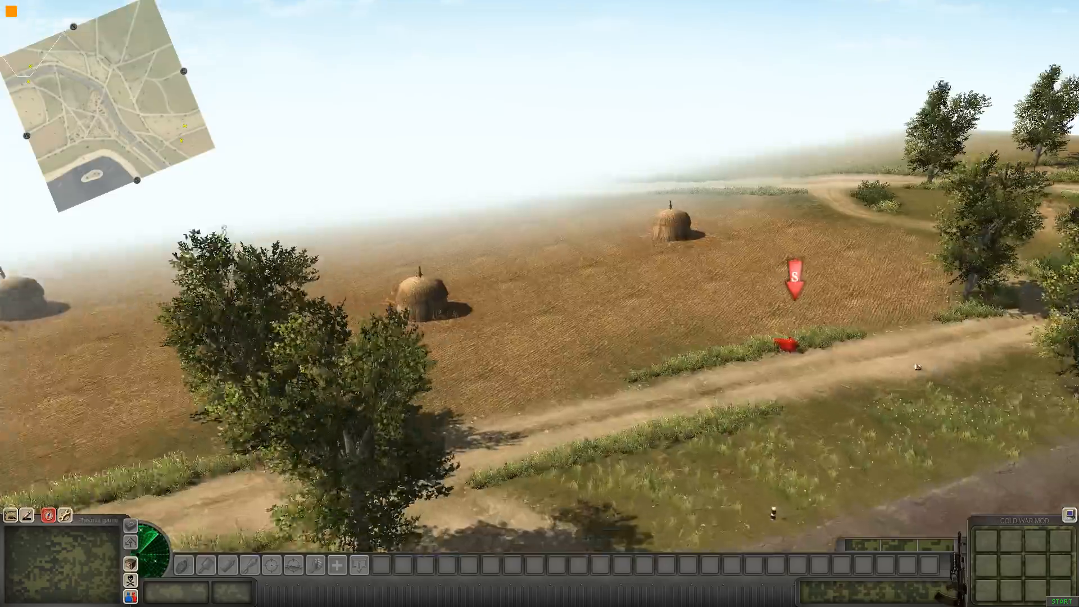
mouse_move(787, 326)
middle_mouse_down()
mouse_move(709, 363)
mouse_move(539, 343)
mouse_move(371, 370)
mouse_move(405, 257)
middle_mouse_up()
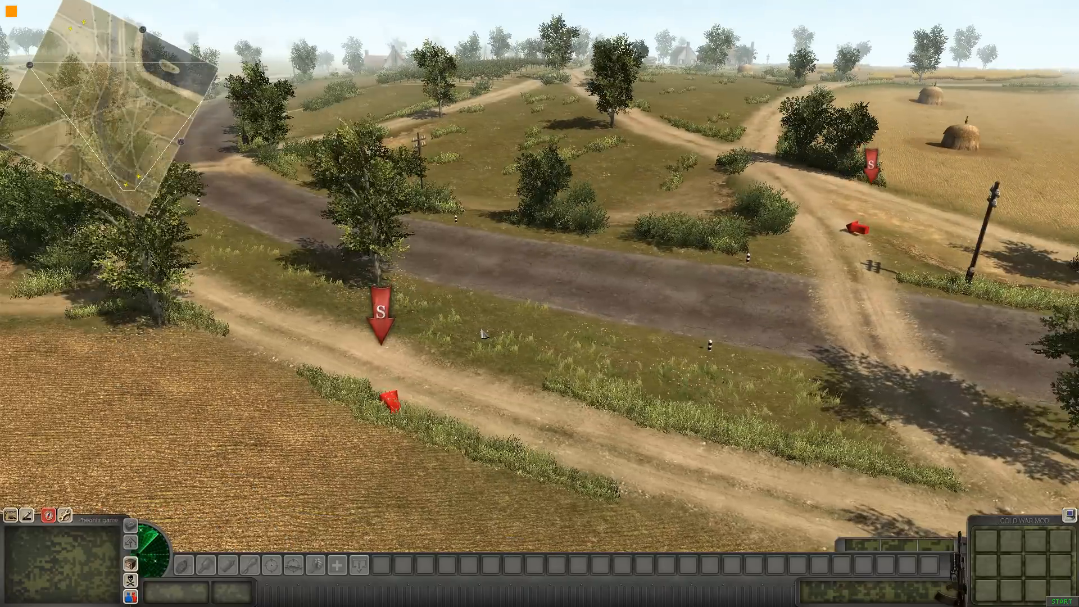
Step: Return to the mission editor, shift the team a spawn point beside the roadside dirt track slightly and deselect it
key("F3")
middle_click_drag(478, 338, 371, 281)
left_click_drag(364, 259, 486, 371)
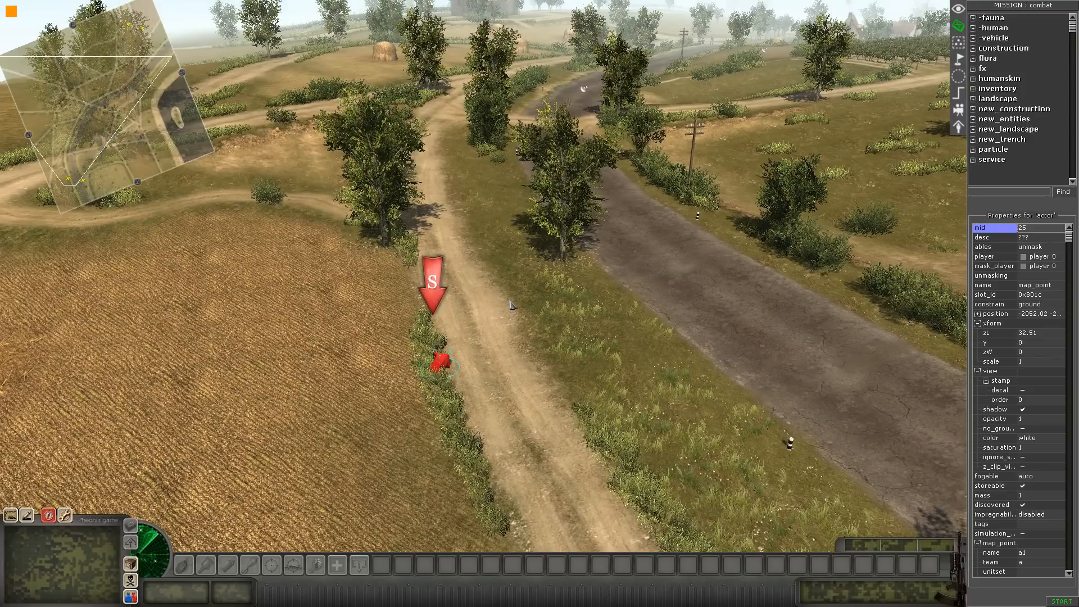
middle_click_drag(458, 287, 579, 323)
mouse_move(479, 370)
left_mouse_down()
mouse_move(552, 301)
mouse_move(495, 354)
left_mouse_up()
mouse_move(494, 354)
middle_mouse_down()
mouse_move(611, 375)
mouse_move(500, 6)
mouse_move(578, 7)
middle_mouse_up()
left_click(611, 376)
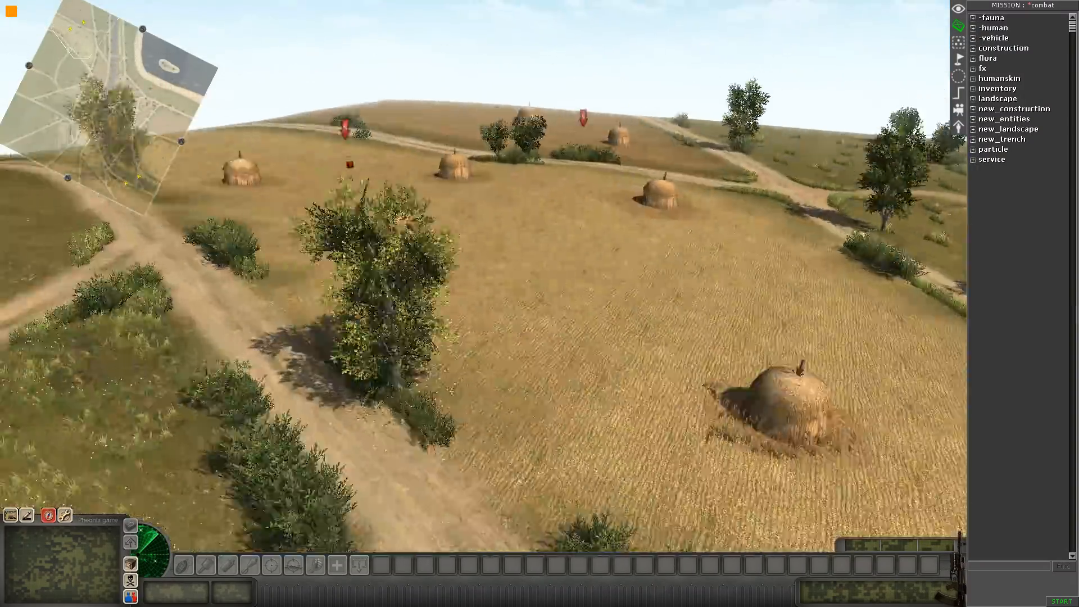
Step: Delete the spawn point standing among the haystacks in the harvested field
middle_click_drag(537, 238, 504, 238)
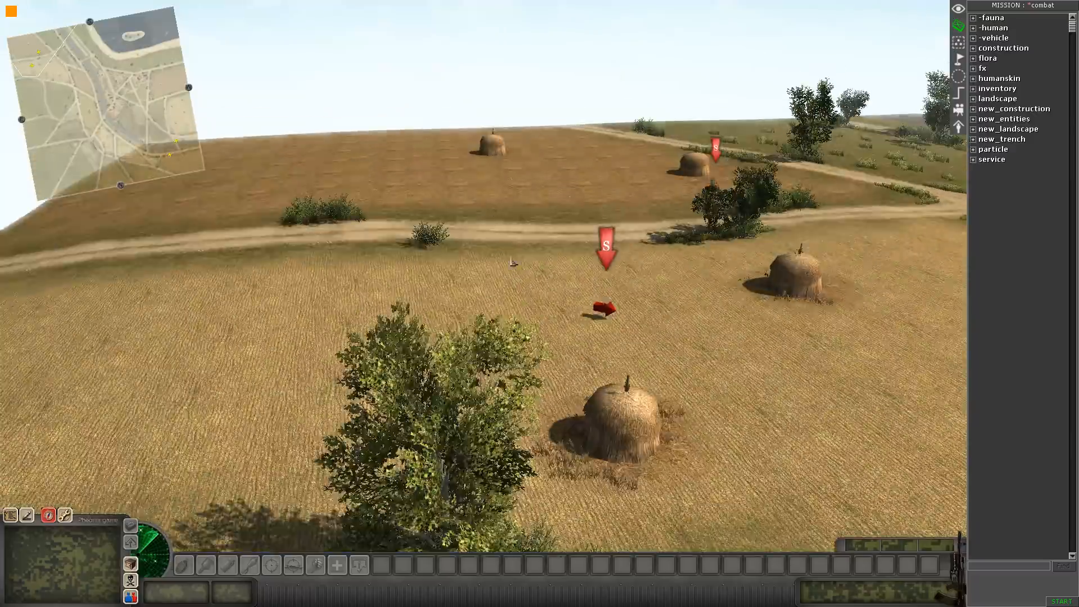
middle_click_drag(512, 262, 585, 287)
left_click(569, 283)
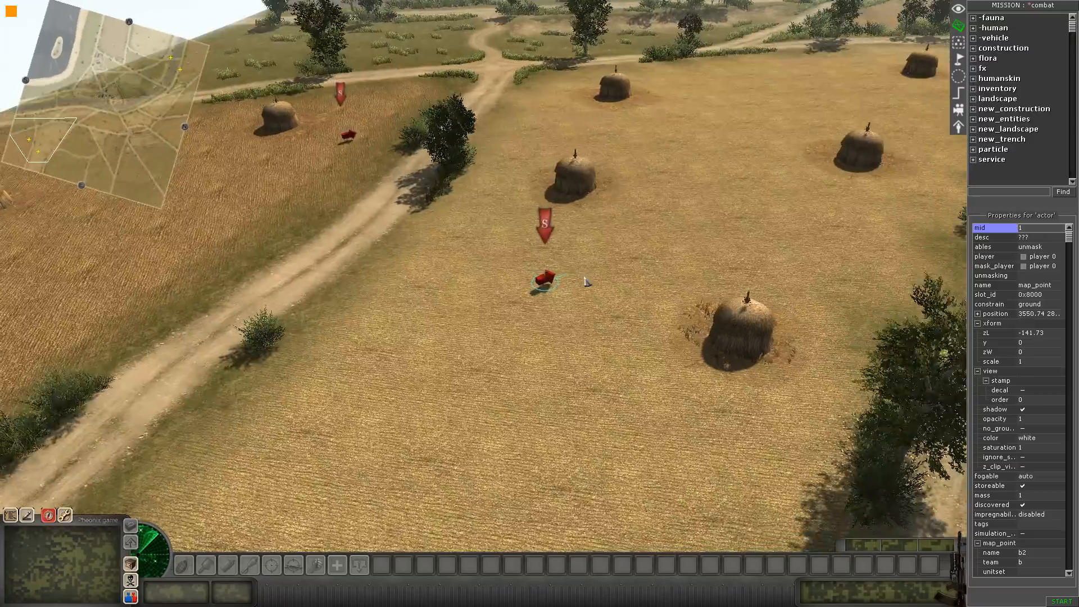
key("Delete")
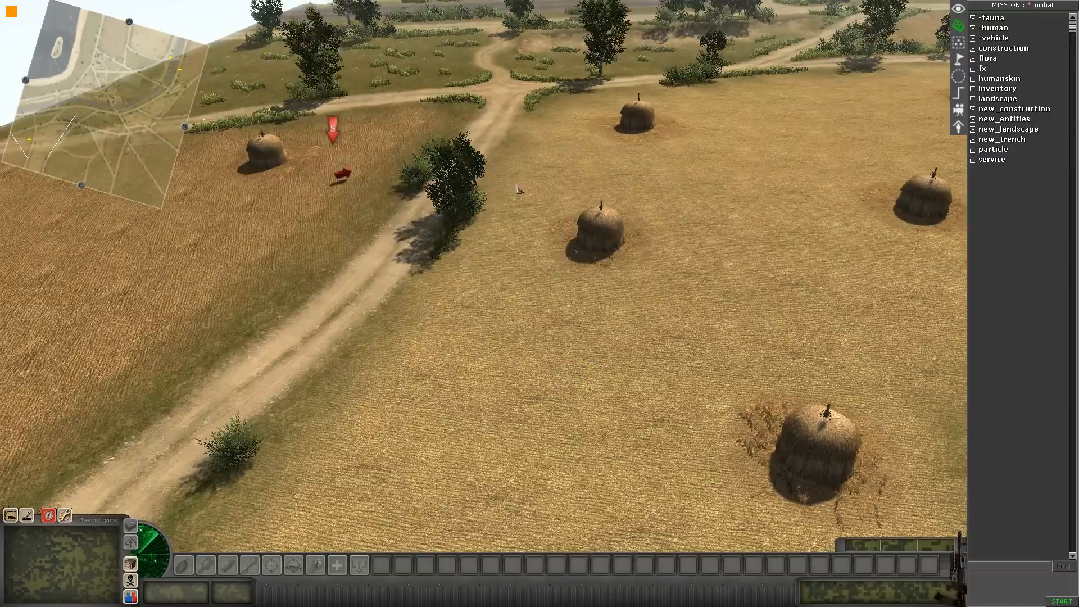
Step: Delete the remaining spawn points from the combat mission
middle_click_drag(519, 190, 514, 5)
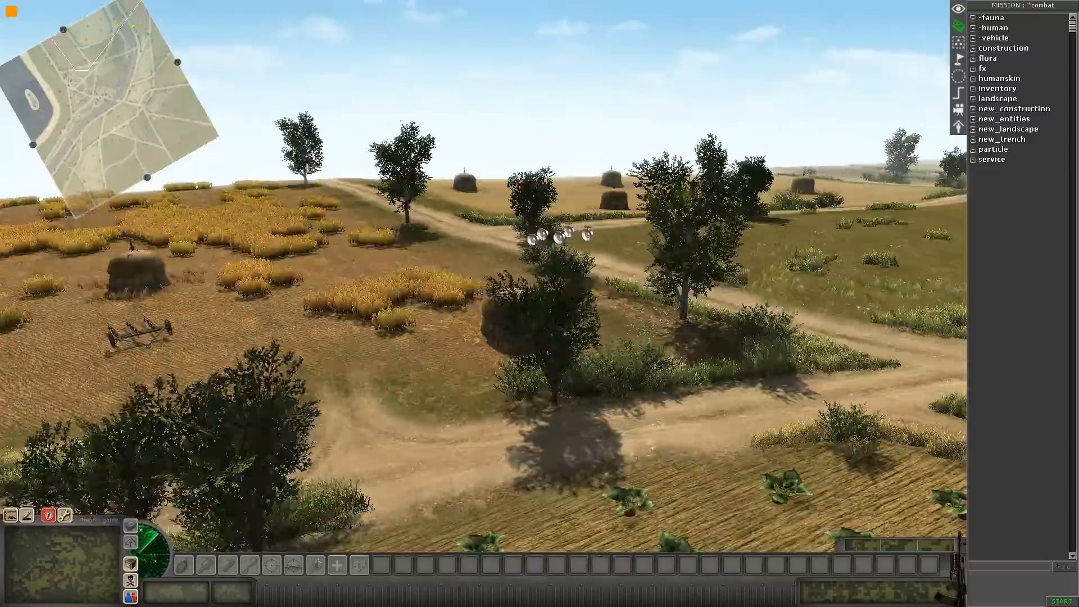
middle_click_drag(499, 207, 584, 255)
middle_click_drag(450, 169, 500, 220)
left_click(201, 379)
key("Delete")
left_click(404, 174)
key("Delete")
Step: Save the edited combat mission as a new mission file named 0
middle_click_drag(395, 221, 787, 253)
middle_click_drag(289, 255, 746, 243)
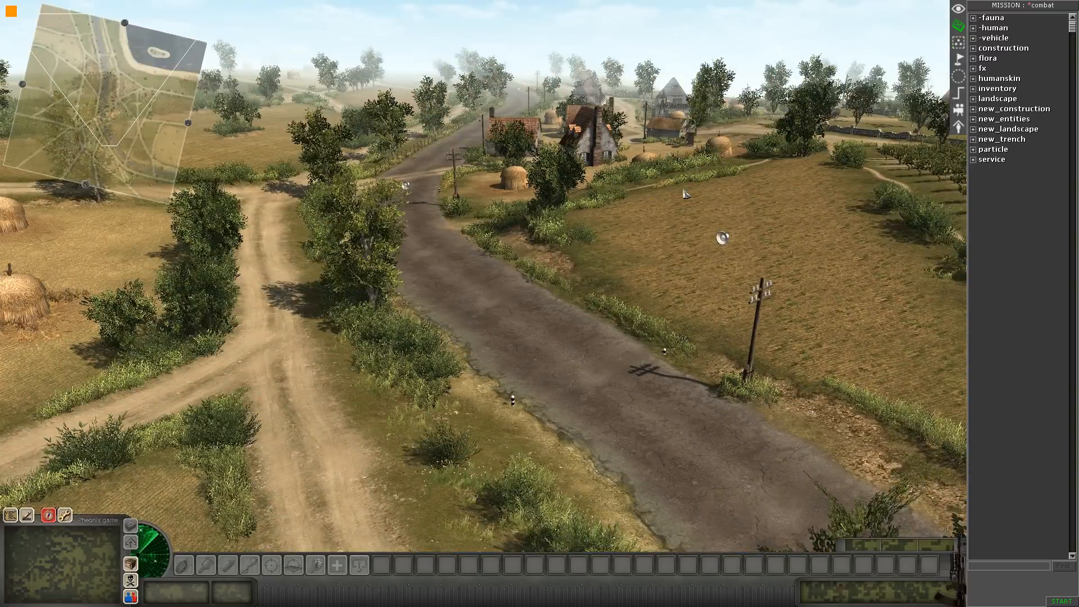
left_click(1011, 10)
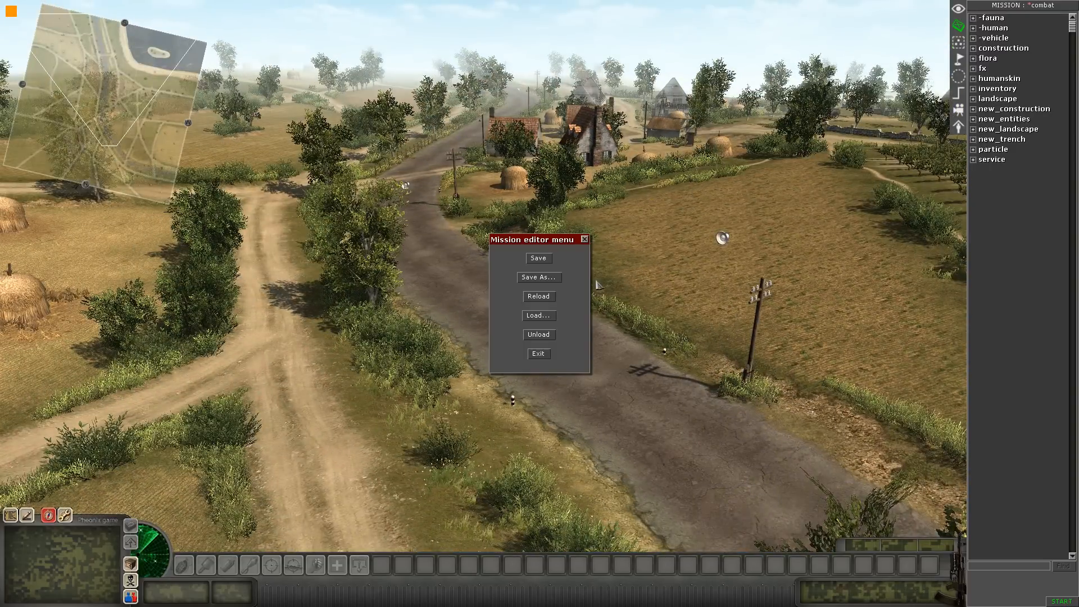
left_click(551, 279)
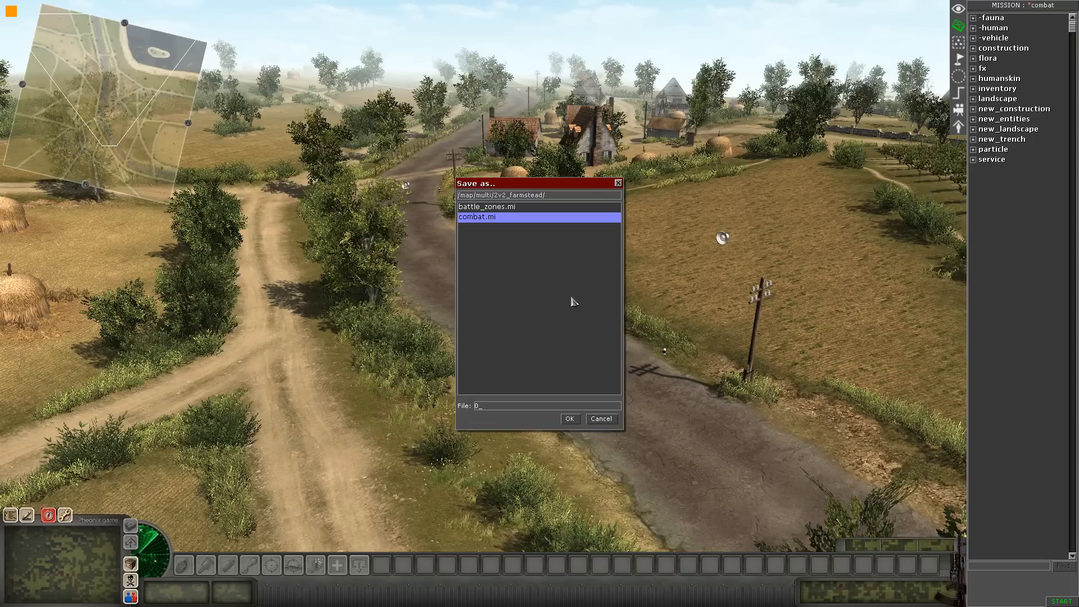
key("Return")
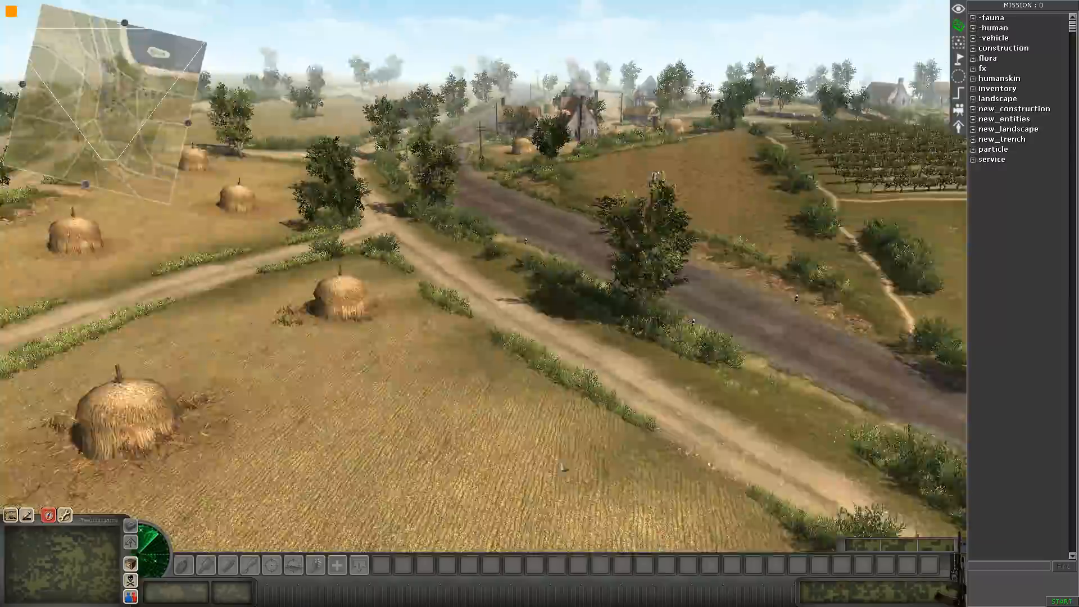
Step: Open the mission's environment settings and browse the preset list down to the skirmish group
middle_click_drag(564, 467, 922, 315)
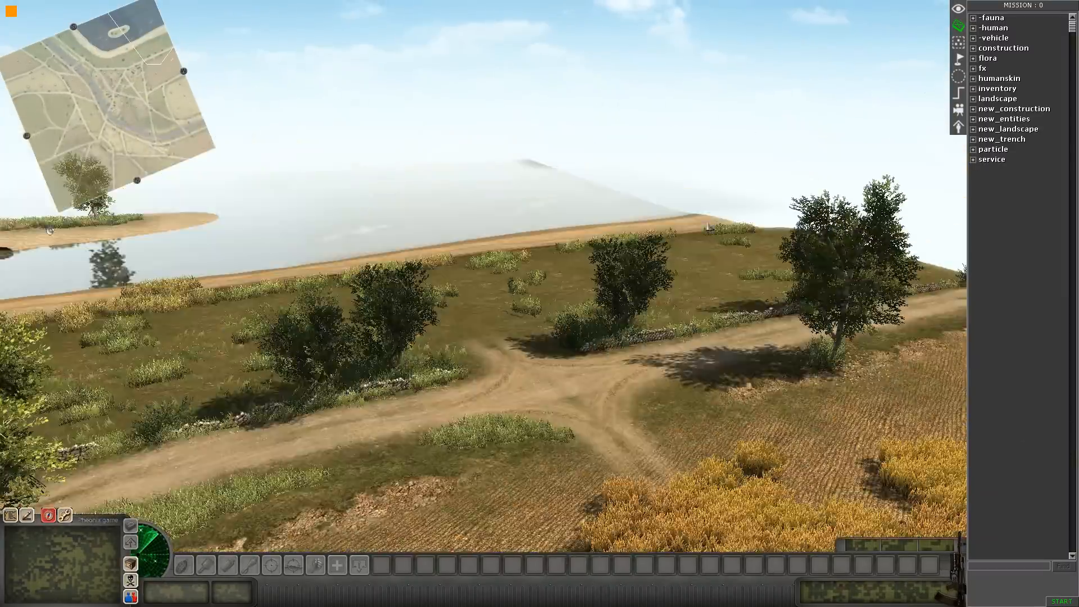
middle_click_drag(596, 236, 508, 205)
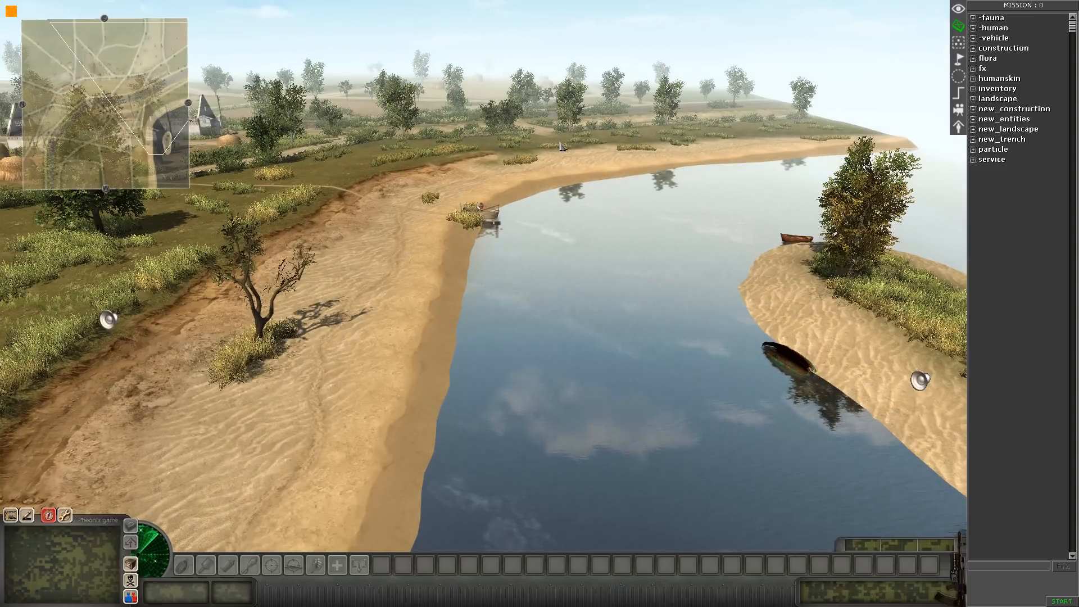
middle_click_drag(552, 253, 513, 256)
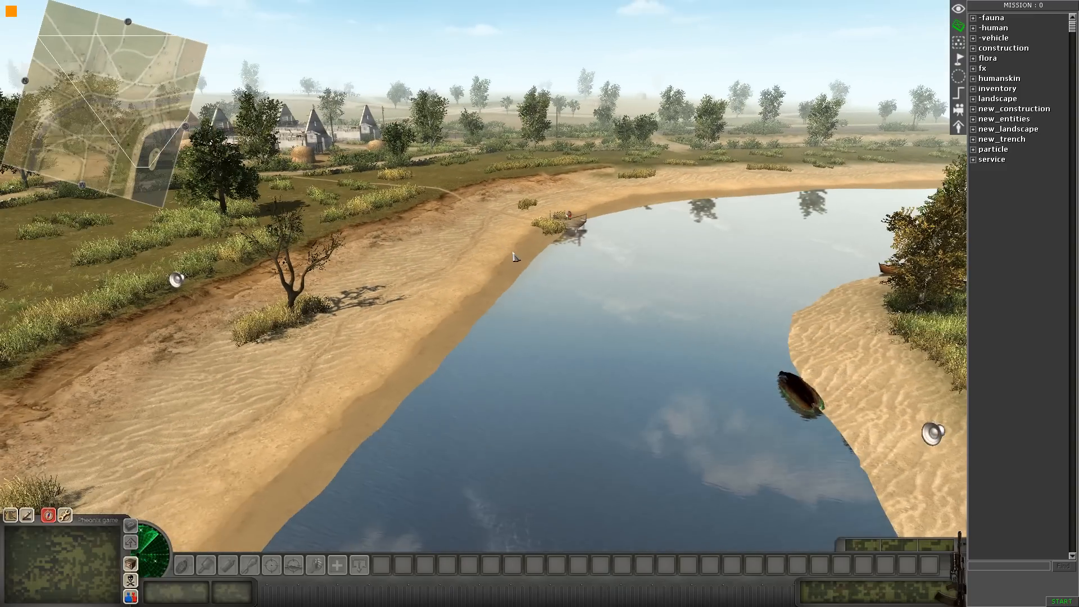
mouse_move(637, 425)
middle_mouse_down()
mouse_move(611, 399)
mouse_move(588, 400)
mouse_move(623, 435)
middle_mouse_up()
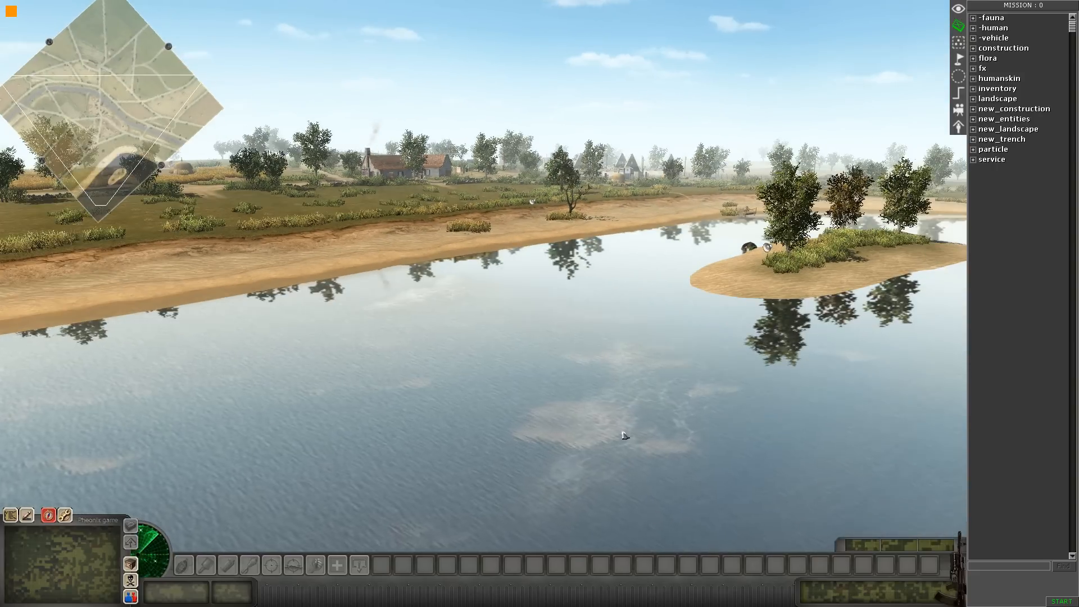
key("alt+e")
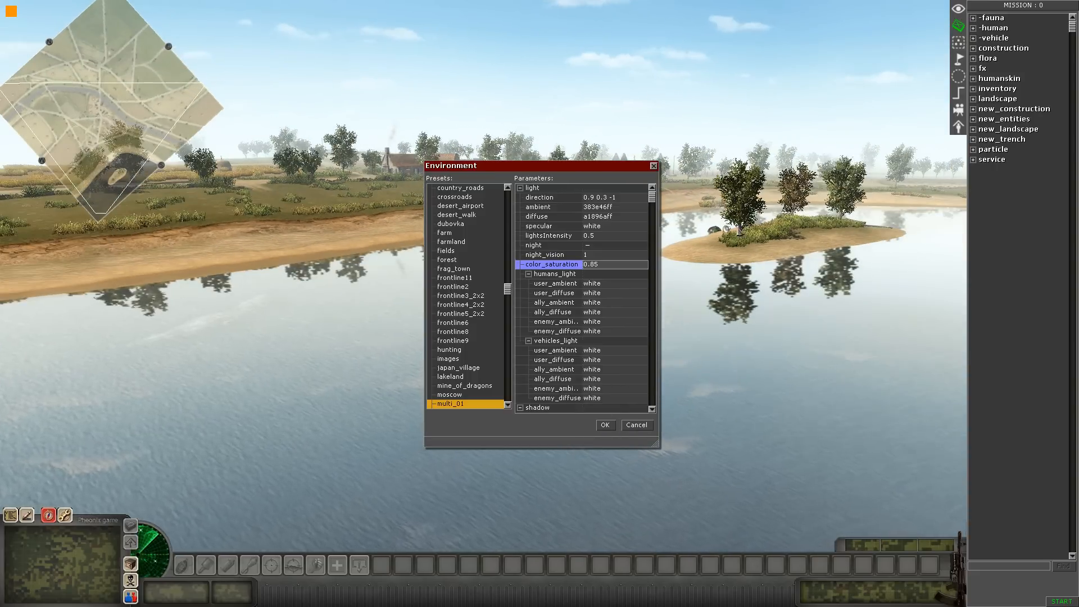
middle_click_drag(618, 3, 672, 2)
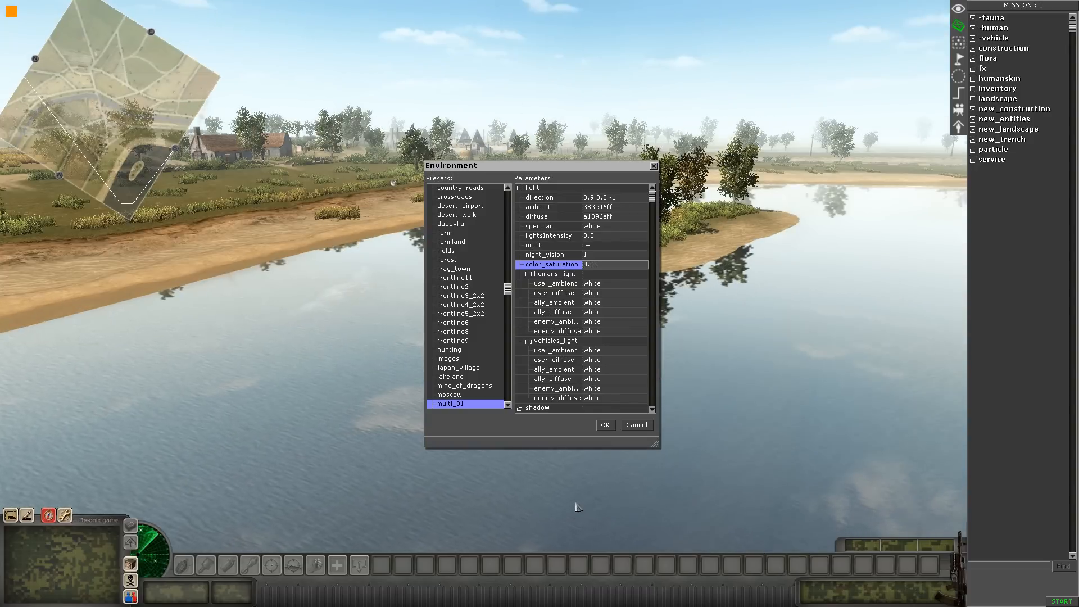
left_click_drag(507, 290, 507, 194)
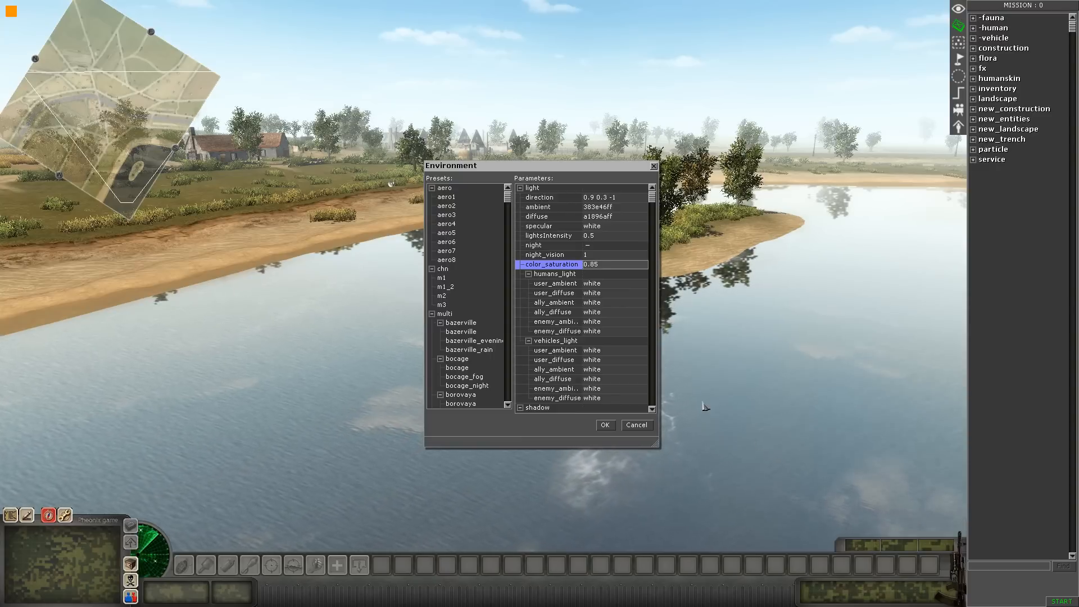
left_click_drag(508, 198, 511, 382)
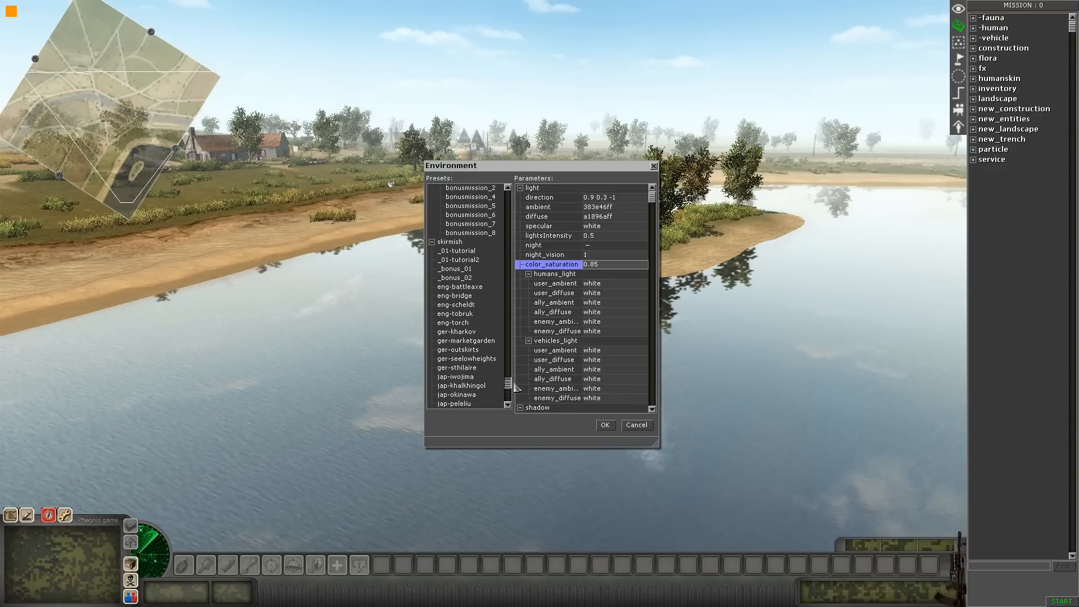
Step: Try out the skirmish environment presets in turn, from eng-battleaxe to jap-iwojima
left_click(479, 289)
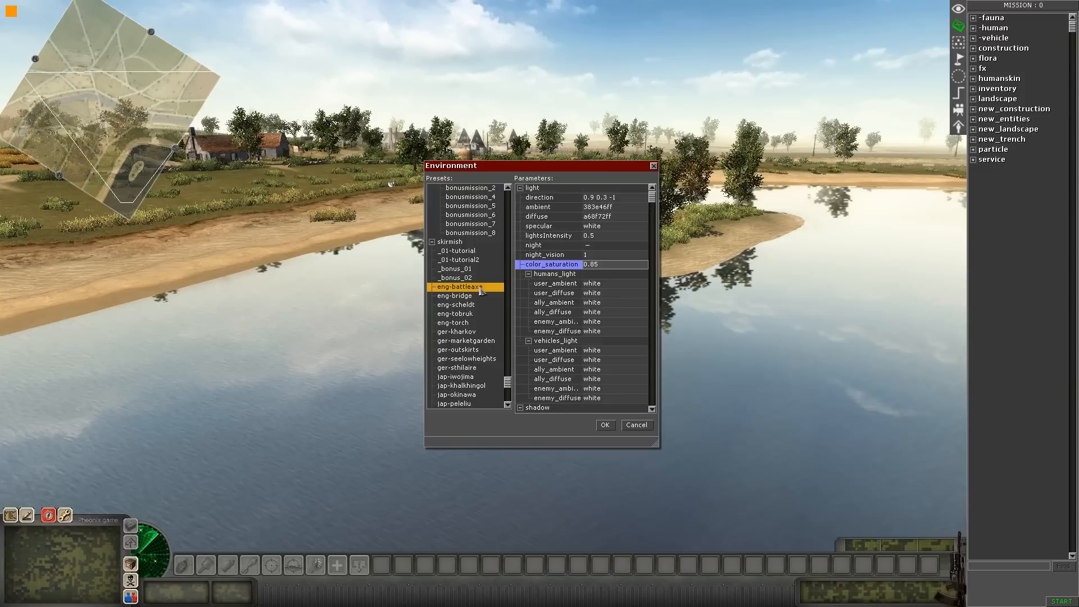
left_click(476, 297)
left_click(475, 305)
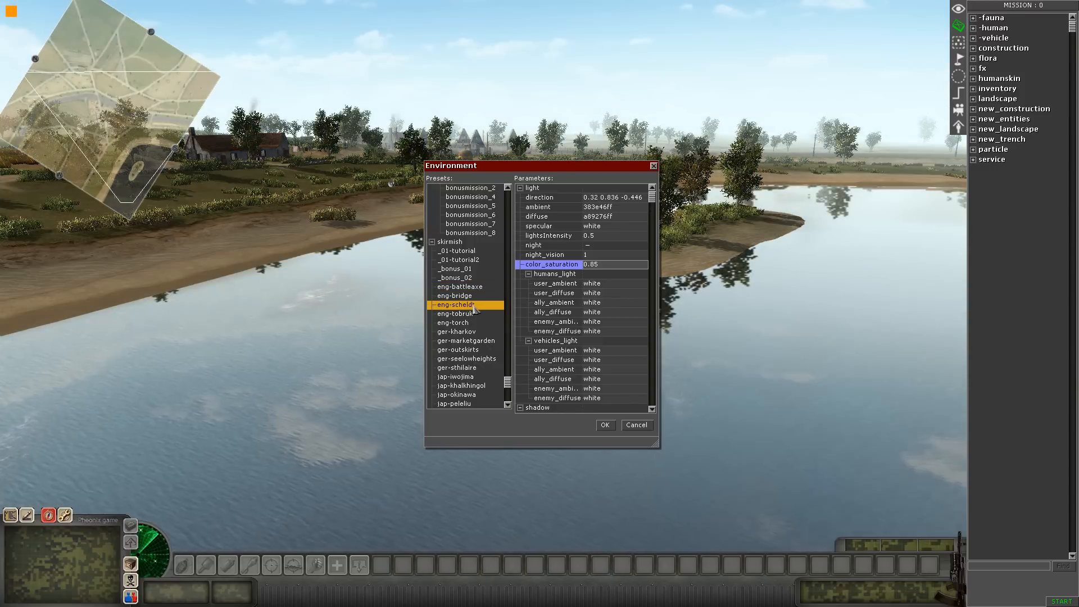
left_click(470, 314)
left_click(472, 322)
left_click(471, 331)
left_click(472, 338)
key("Up")
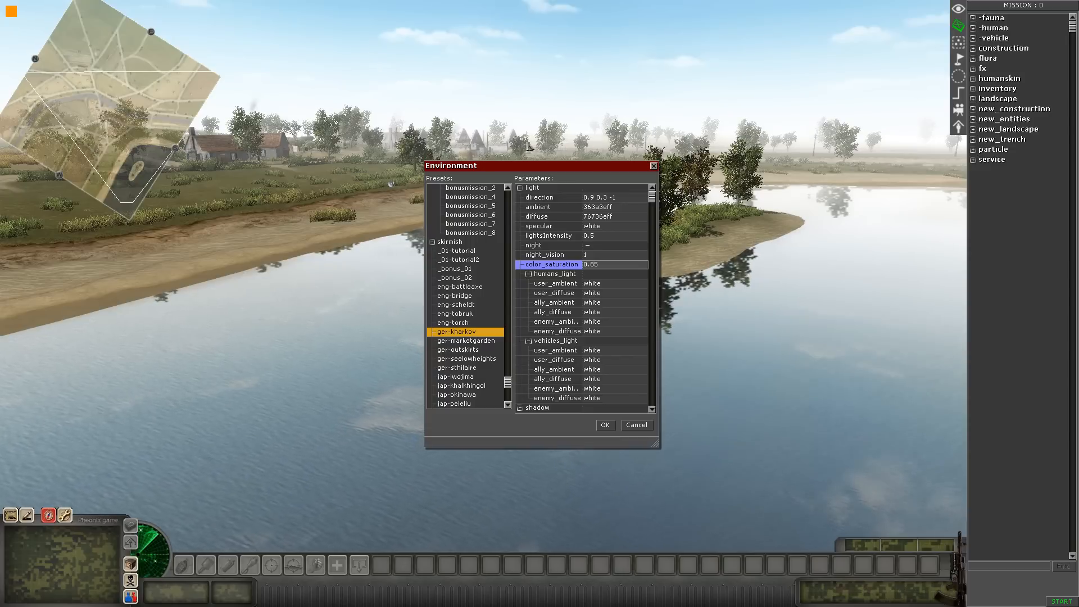
key("Down")
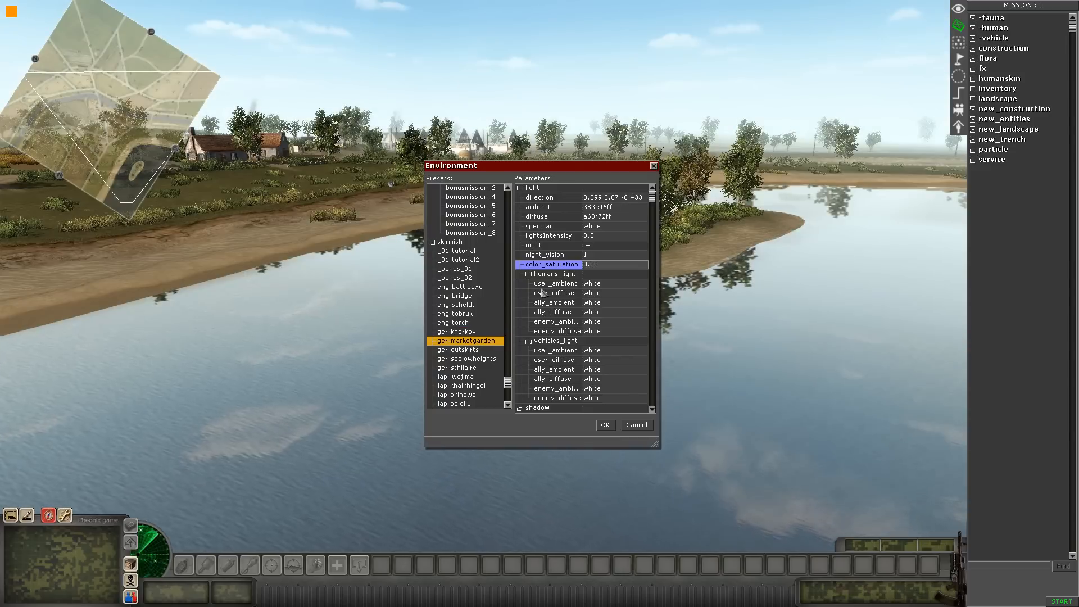
left_click(458, 350)
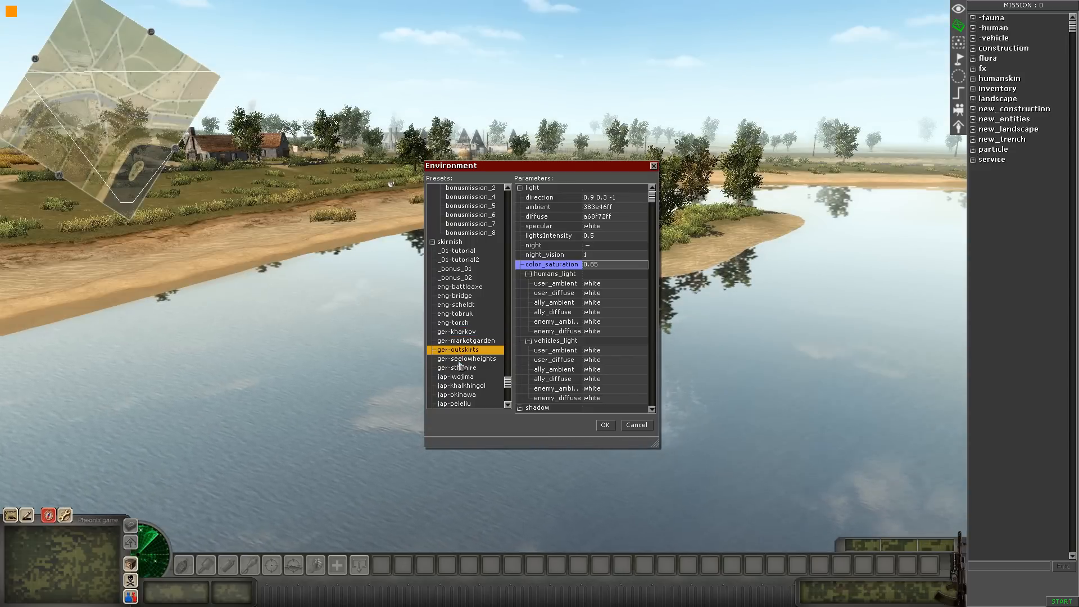
left_click(467, 367)
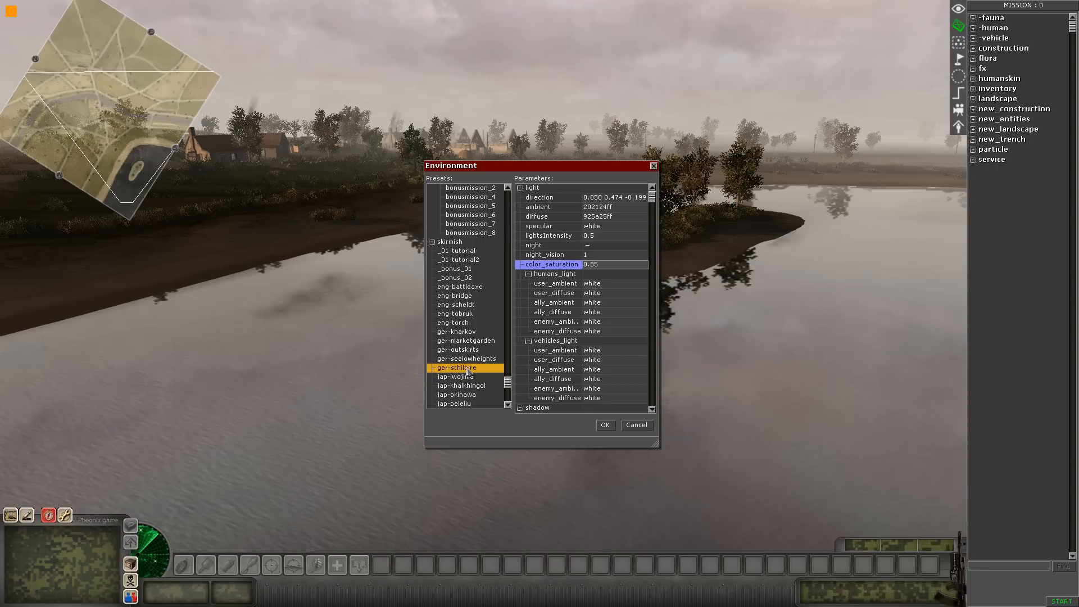
left_click(470, 377)
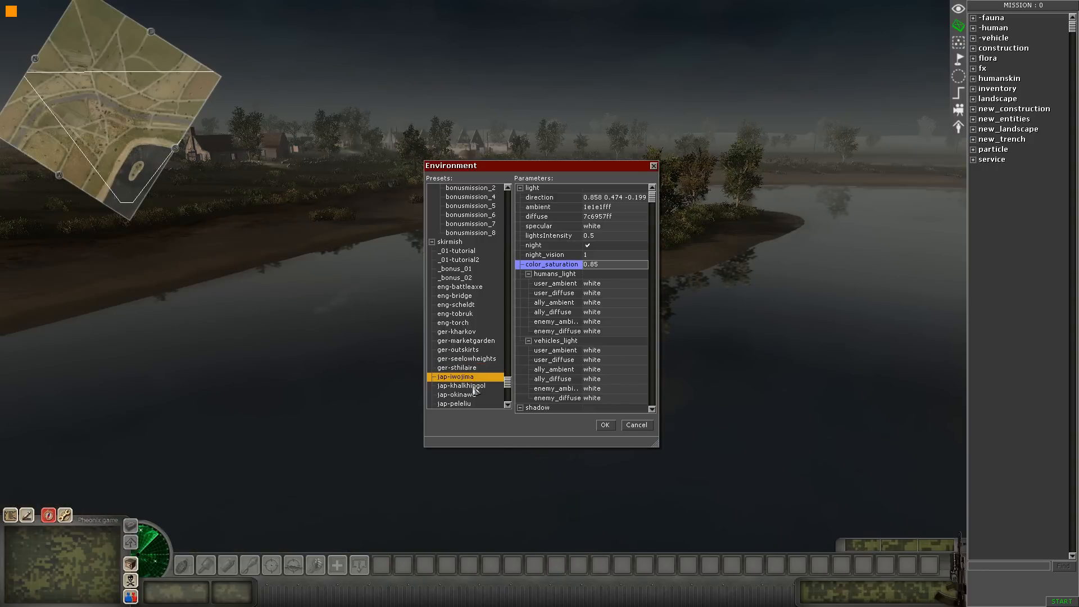
Step: Apply the jap-khalkhingol environment preset to the mission and look over the lake under the new lighting
left_click(473, 385)
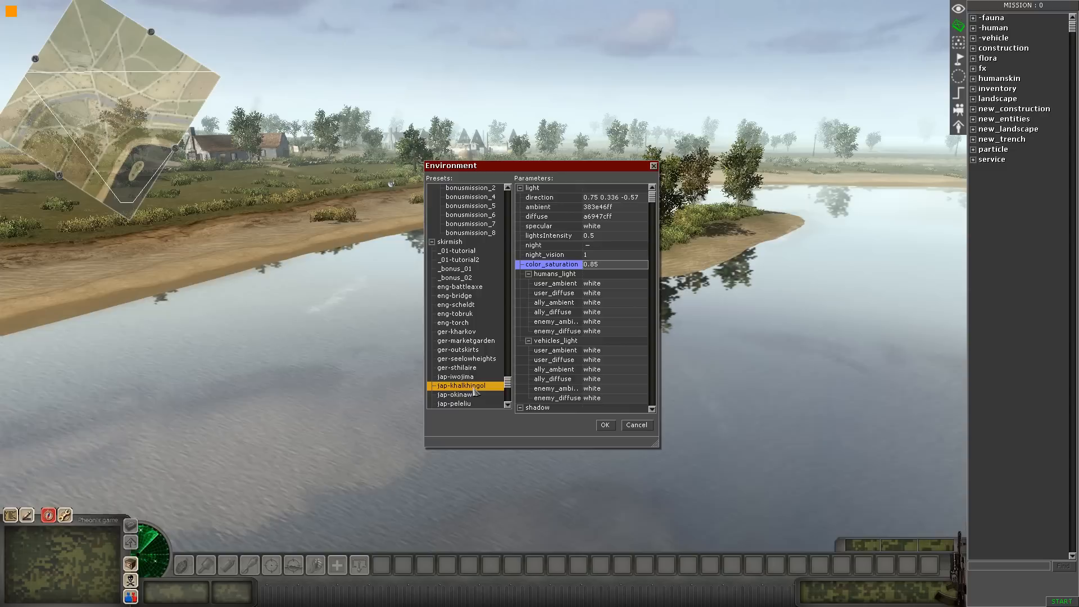
left_click(599, 426)
middle_click_drag(599, 425, 638, 415)
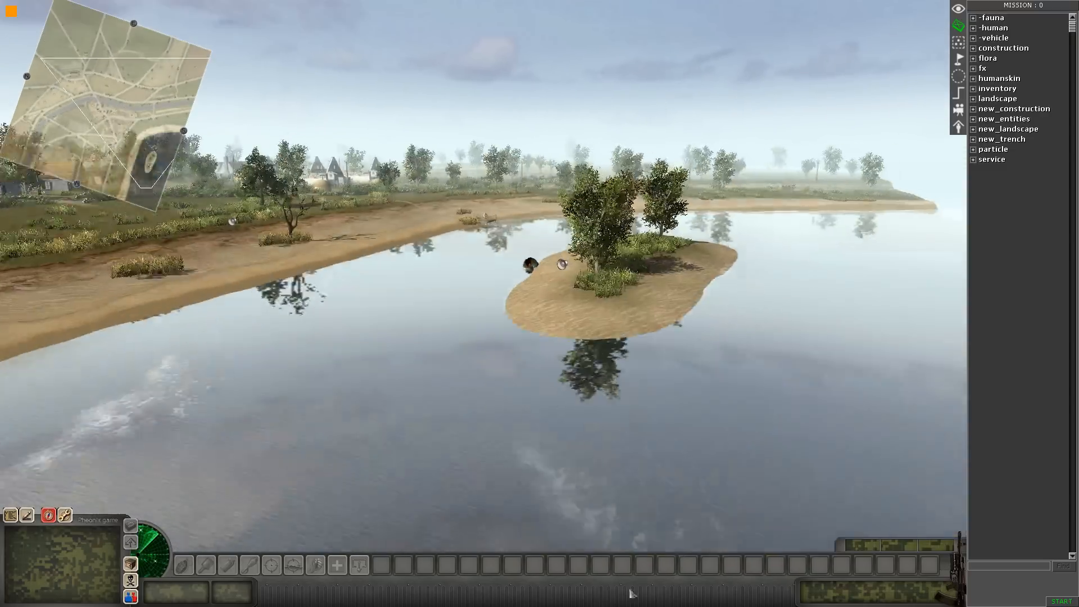
middle_click_drag(632, 592, 573, 433)
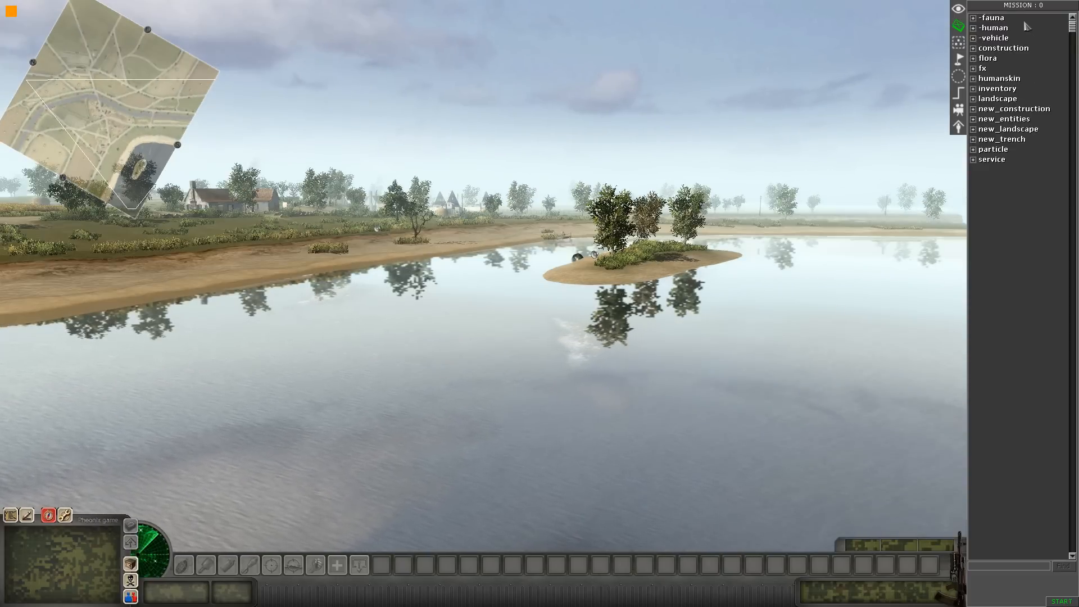
key("Escape")
left_click(533, 259)
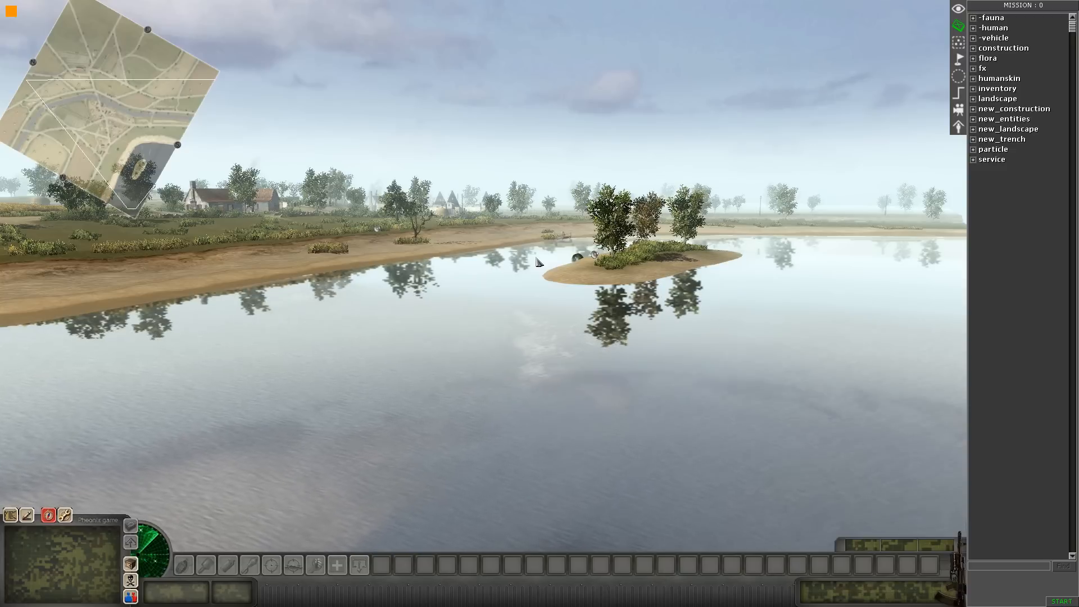
Step: Switch from mission editing to map editing of multi/2v2_farmstead and survey its fields and roads
middle_click_drag(530, 2, 179, 203)
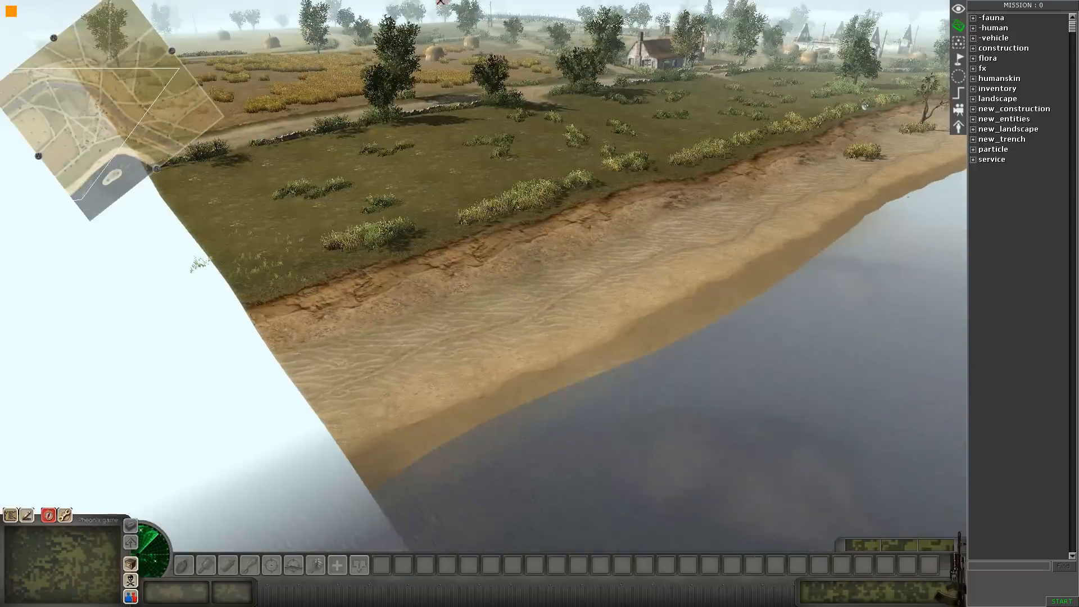
key("Up")
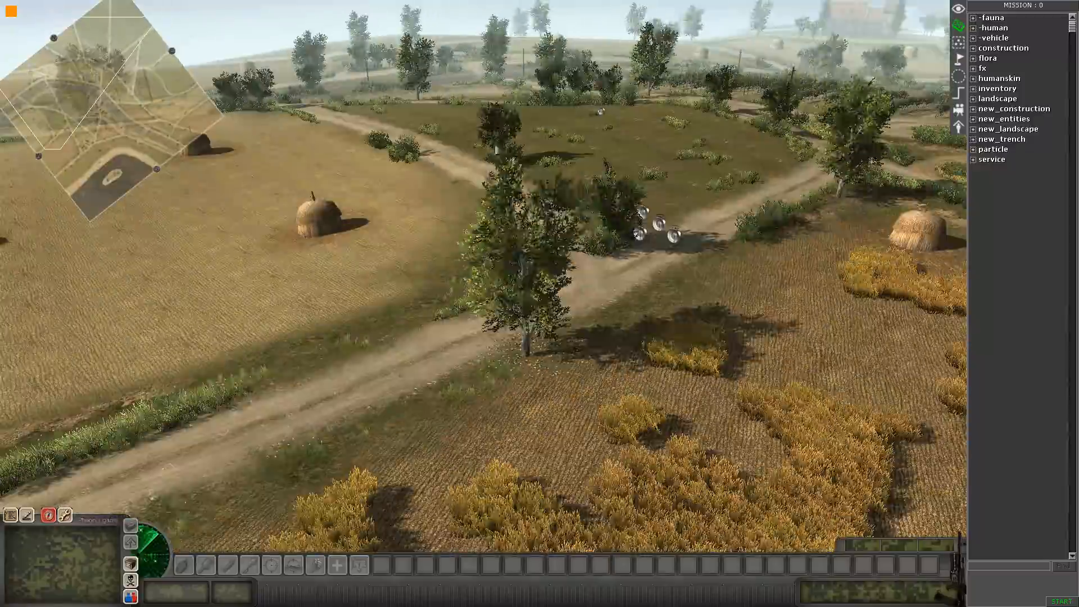
key("Up")
key("F2")
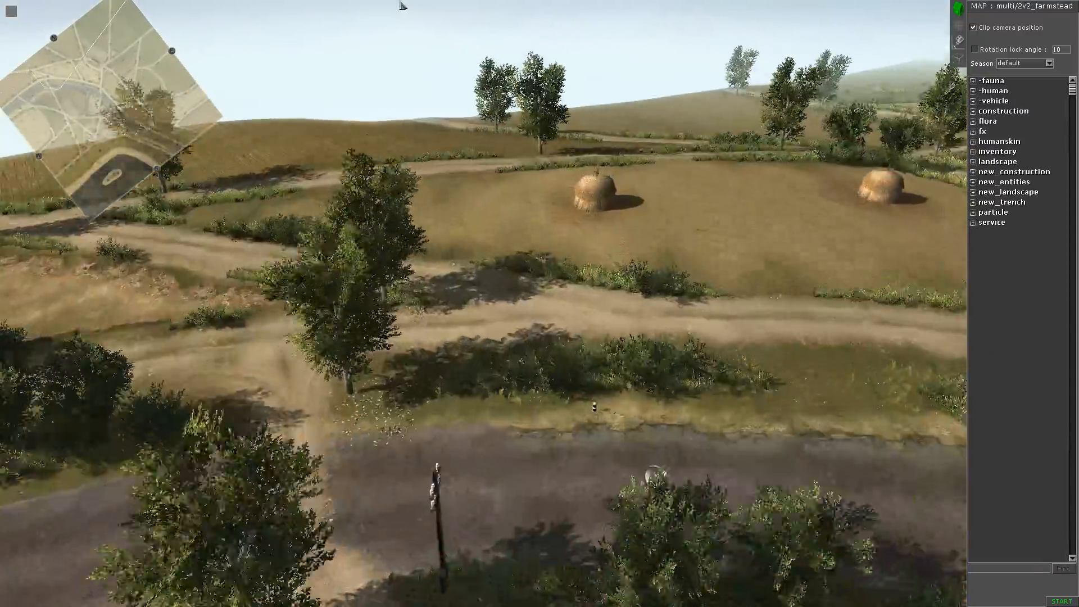
middle_click_drag(520, 227, 636, 209)
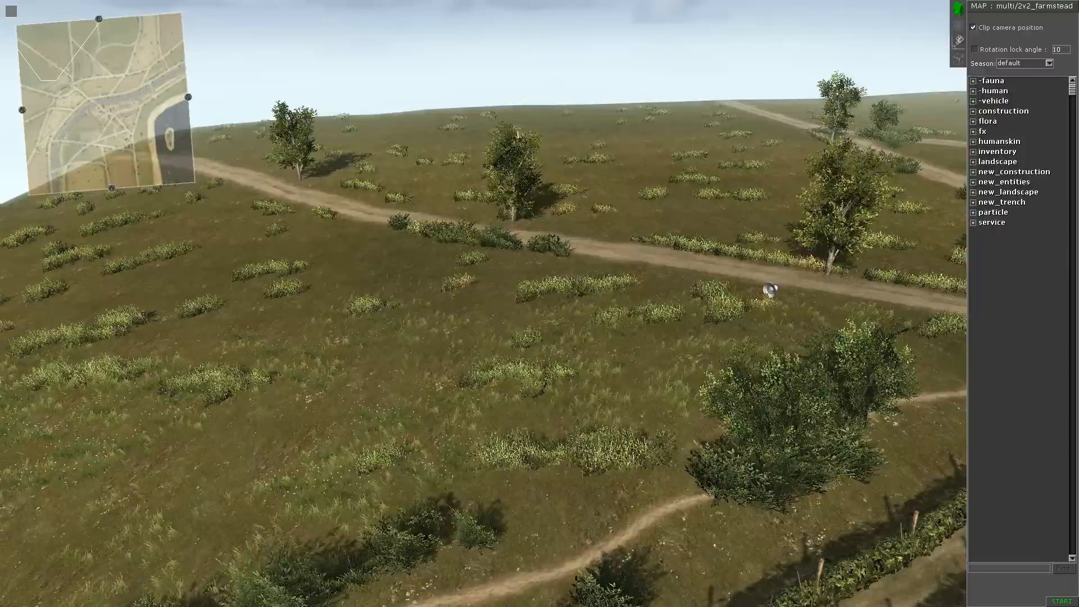
middle_click_drag(147, 5, 191, 7)
middle_click_drag(356, 223, 602, 247)
middle_click_drag(597, 6, 643, 170)
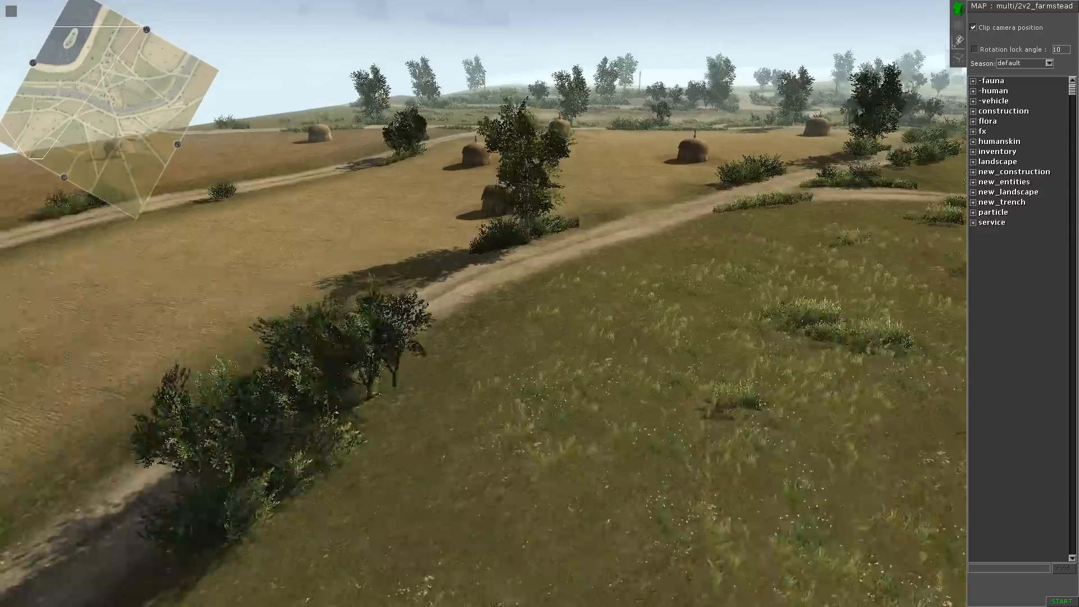
middle_click_drag(168, 225, 487, 246)
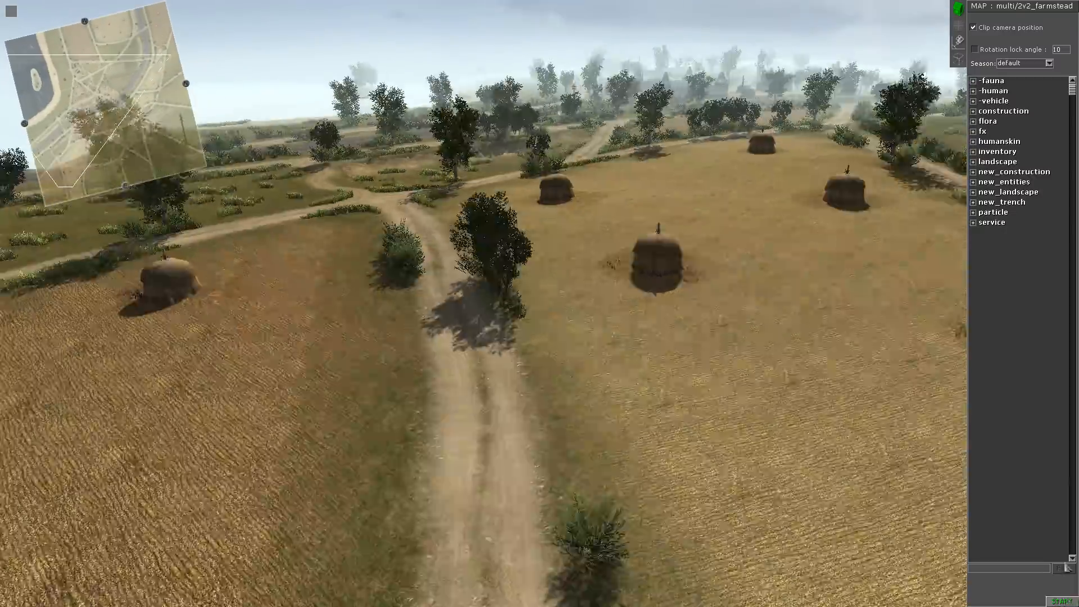
Step: Check the harvested field in the game view and return to the map editor
key("Right")
key("Left")
key("F1")
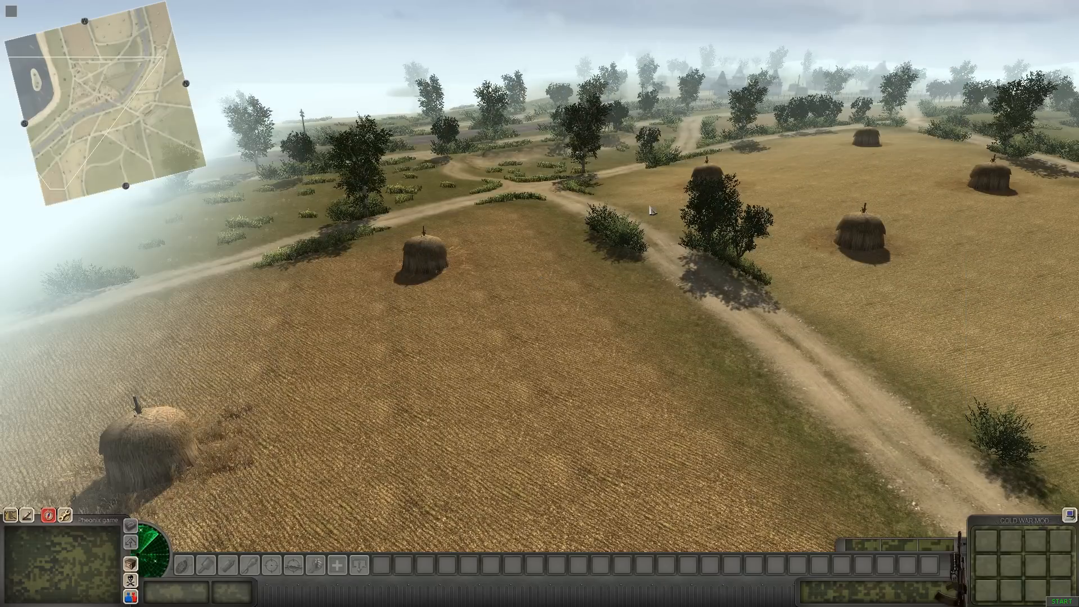
key("F2")
key("Right")
middle_click_drag(514, 332, 626, 335)
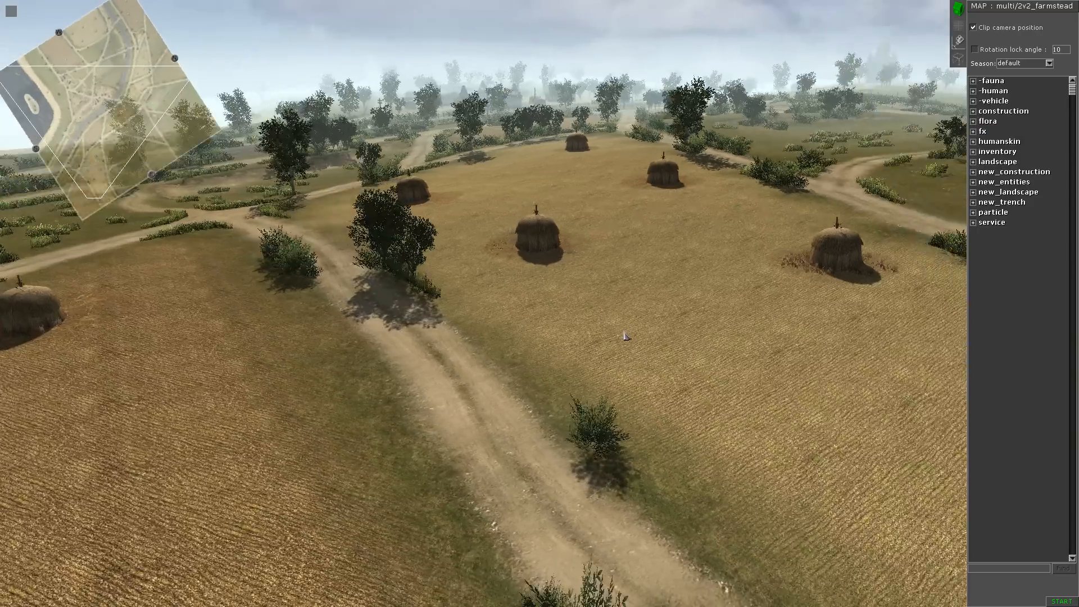
Step: Place a jagdpanther from the medium tank vehicles among the haystacks in the harvested field
key("Up")
middle_click_drag(628, 218, 730, 202)
key("Down")
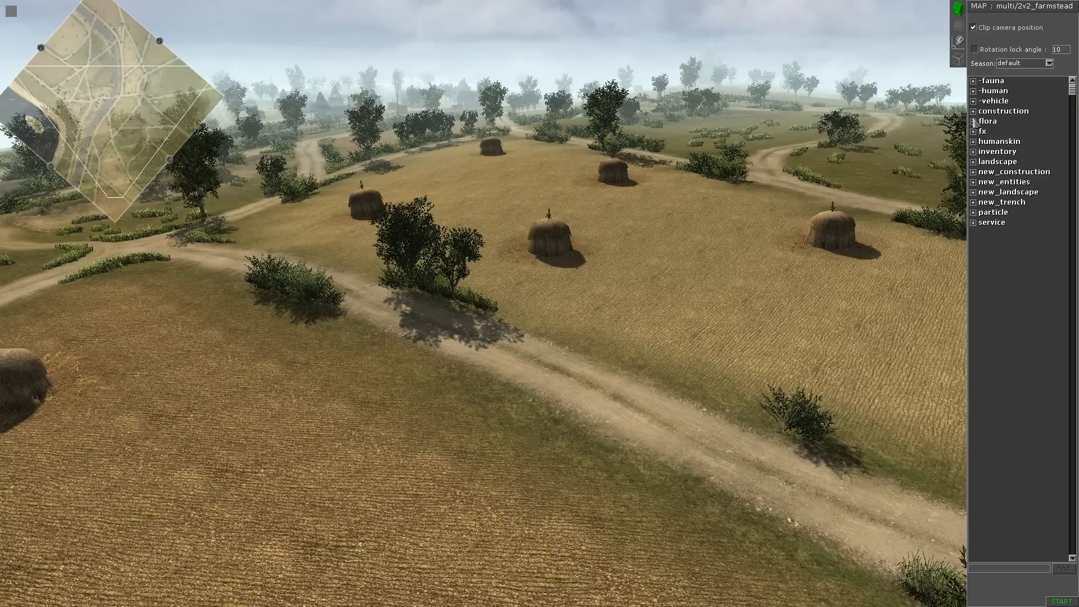
left_click(973, 101)
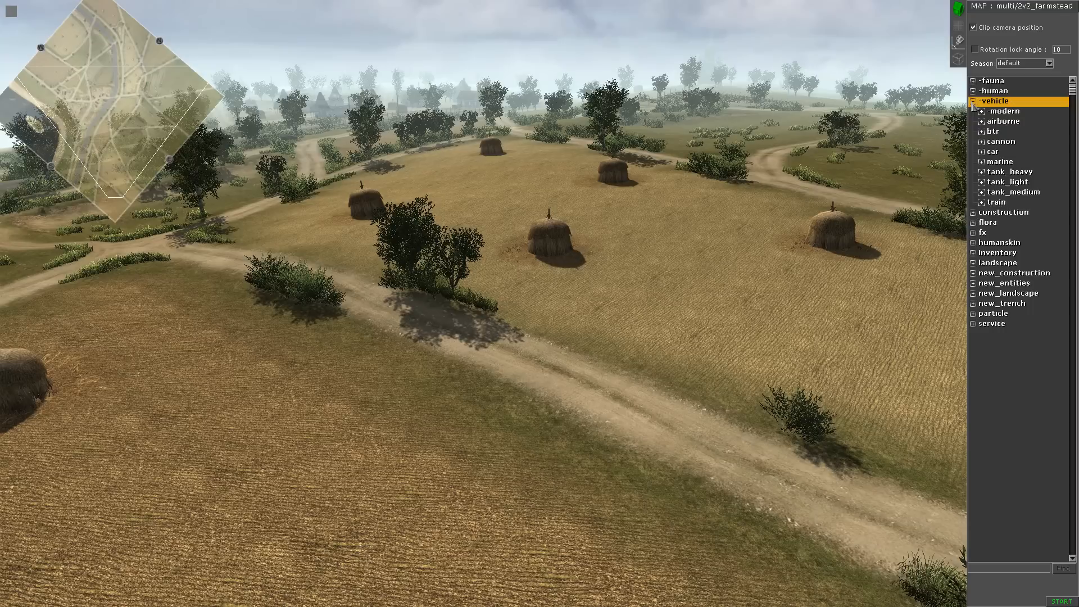
left_click(981, 192)
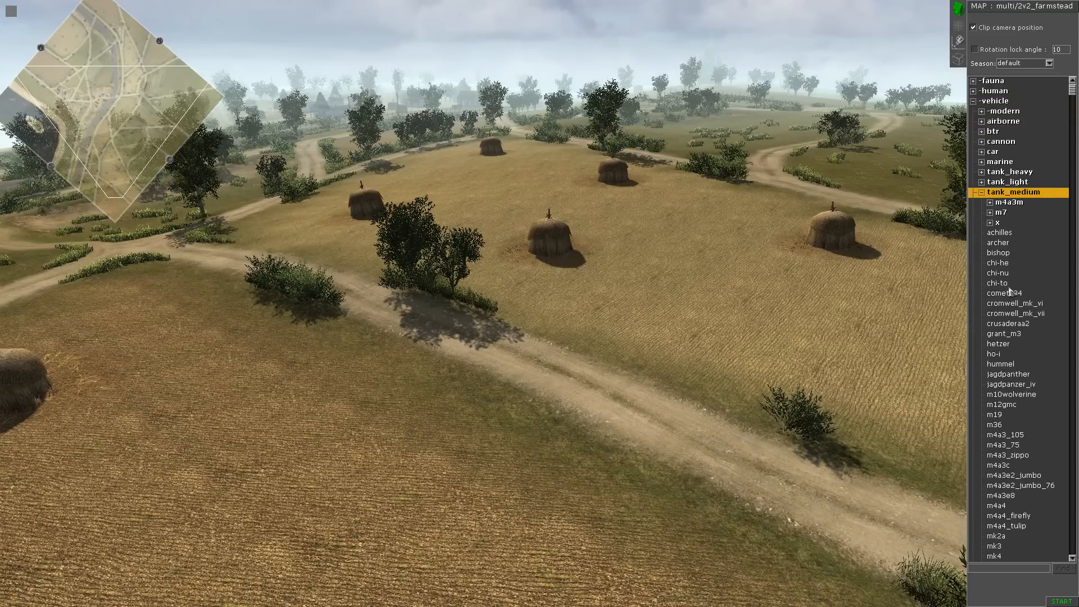
left_click(1008, 375)
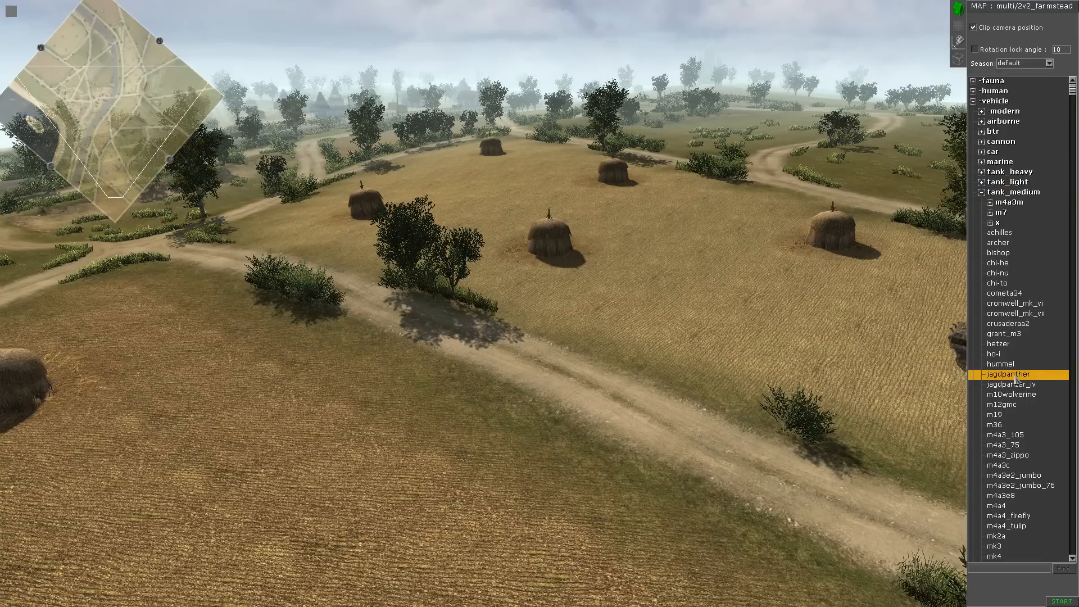
left_click(692, 242)
right_click(729, 268)
Step: Examine the placed jagdpanther and its surroundings from several angles and distances
middle_click_drag(713, 281, 691, 275)
scroll(723, 245, "up", 2)
mouse_move(691, 449)
middle_mouse_down()
mouse_move(783, 471)
mouse_move(703, 486)
mouse_move(778, 393)
middle_mouse_up()
scroll(782, 471, "down", 3)
mouse_move(589, 343)
middle_mouse_down()
mouse_move(554, 320)
mouse_move(540, 48)
mouse_move(519, 47)
middle_mouse_up()
middle_click_drag(605, 238, 732, 293)
middle_click_drag(874, 594, 818, 564)
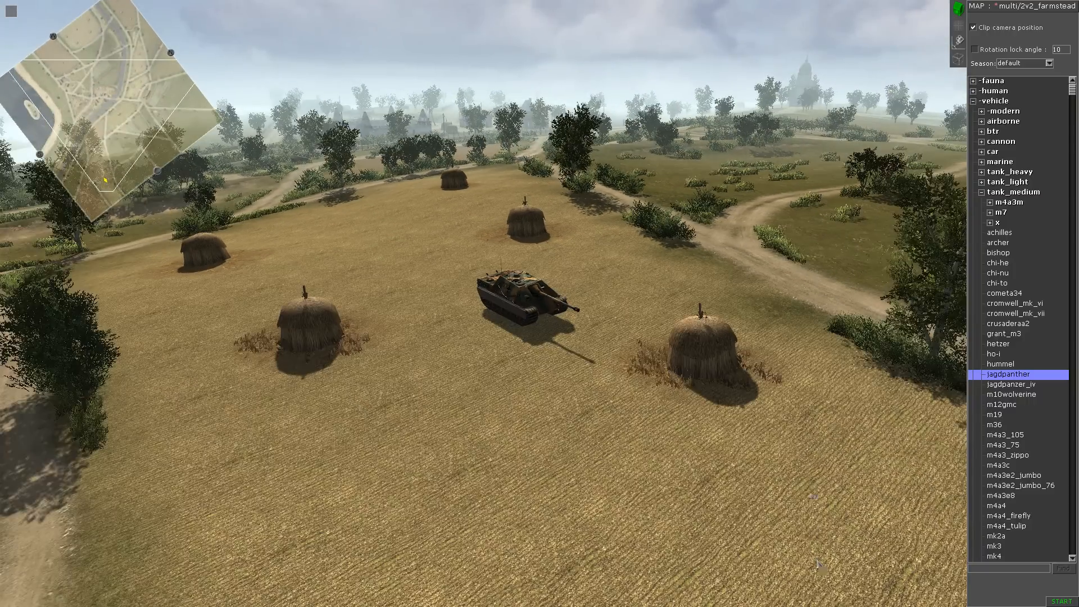
middle_click_drag(865, 227, 703, 238)
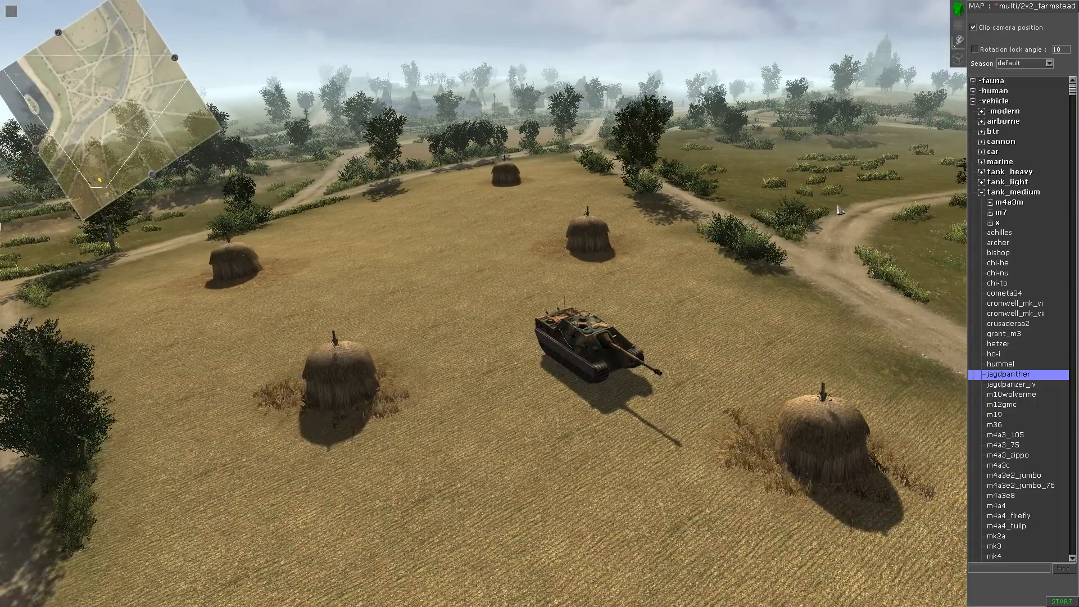
Step: Place three tankman soldiers and one tankman2 from the German mp humans beside the jagdpanther
left_click(981, 192)
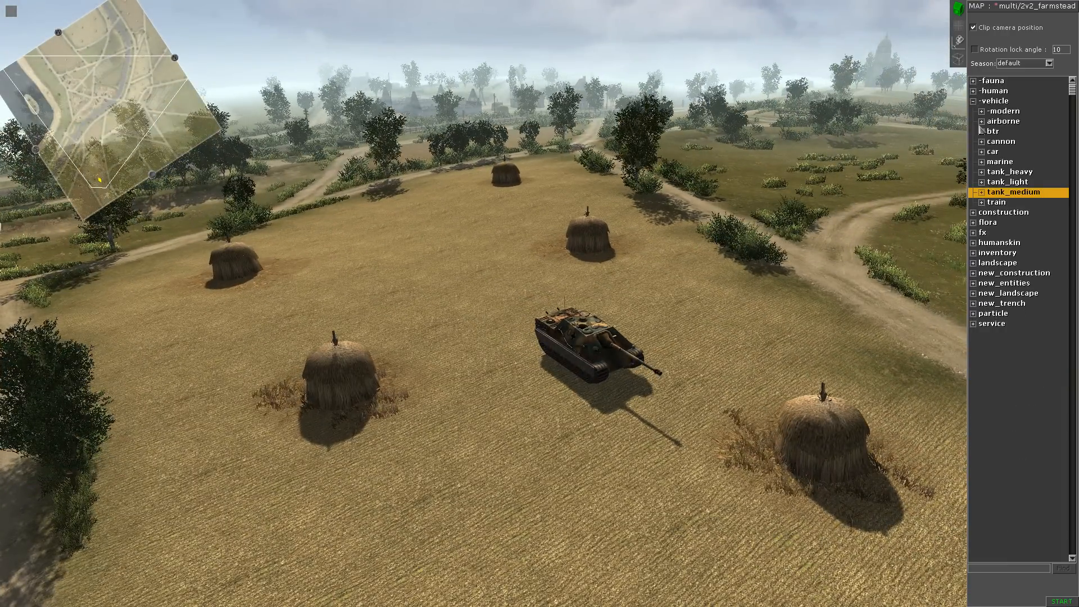
left_click(974, 91)
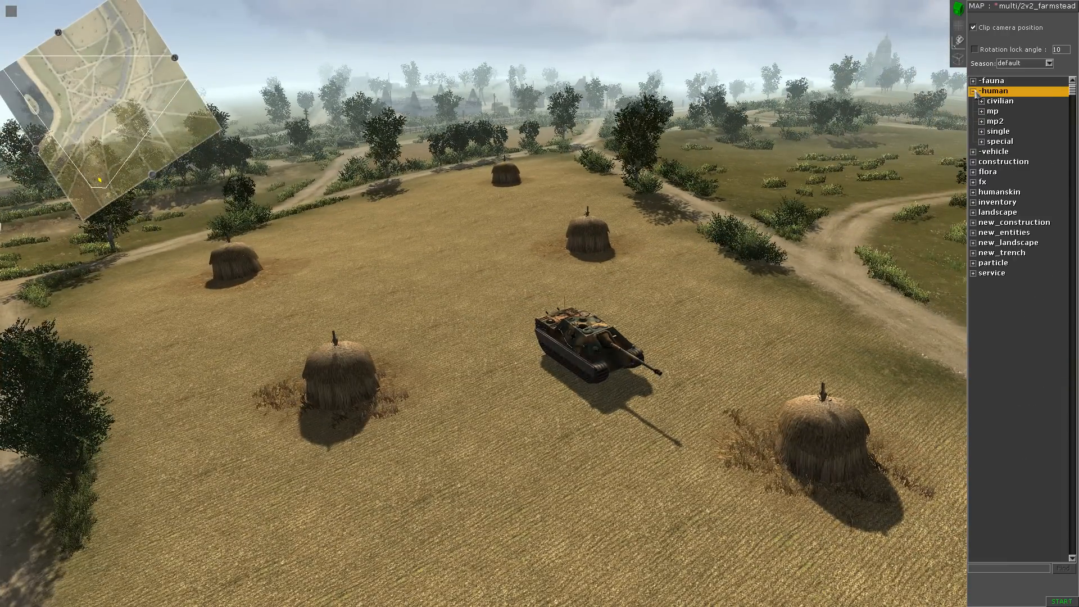
left_click(981, 132)
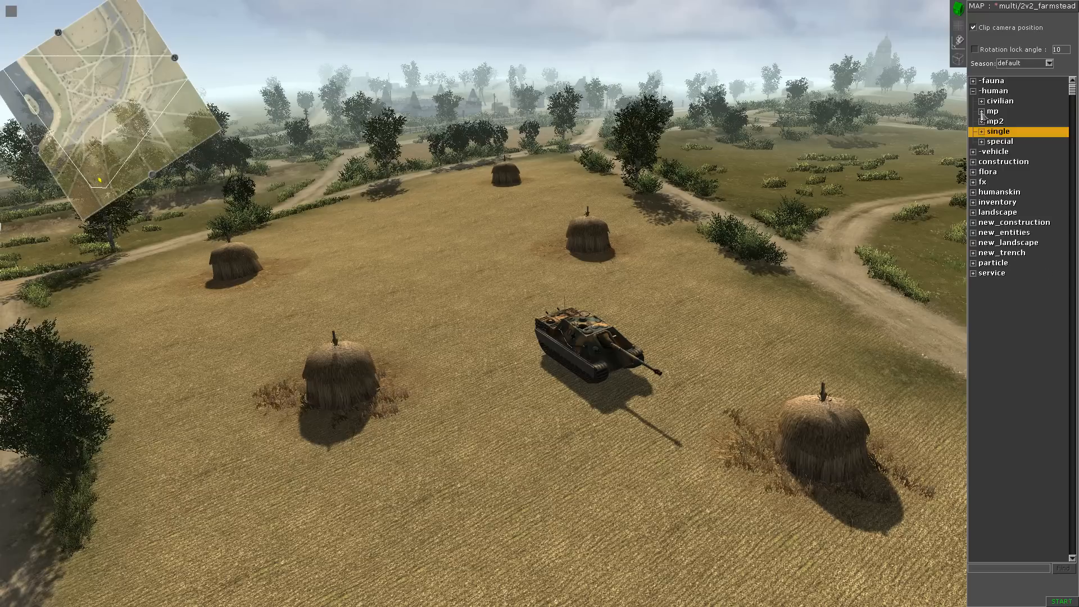
left_click(981, 112)
left_click(990, 132)
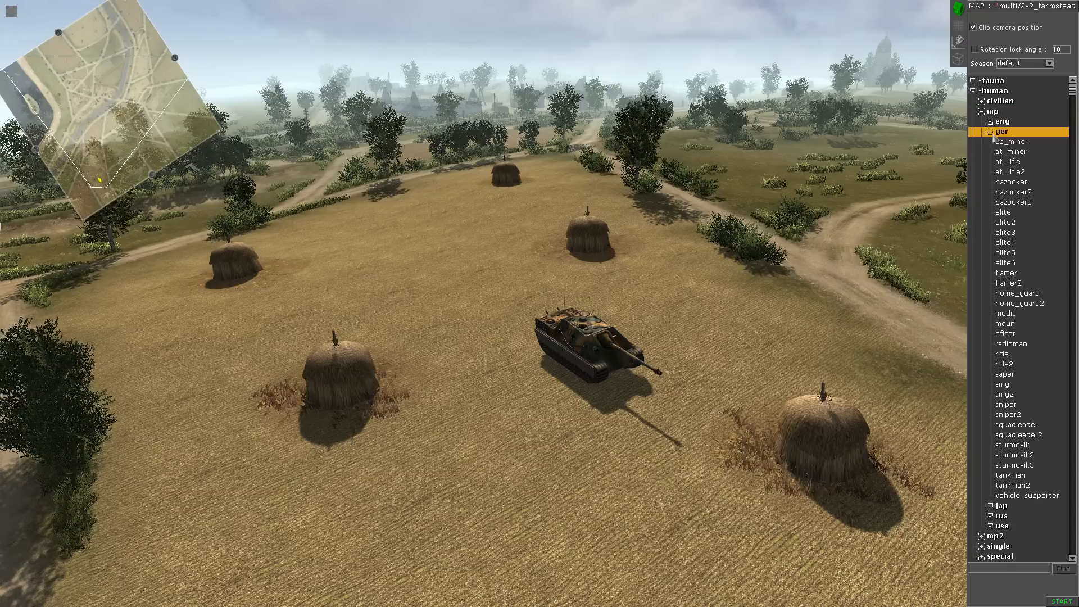
left_click(1005, 474)
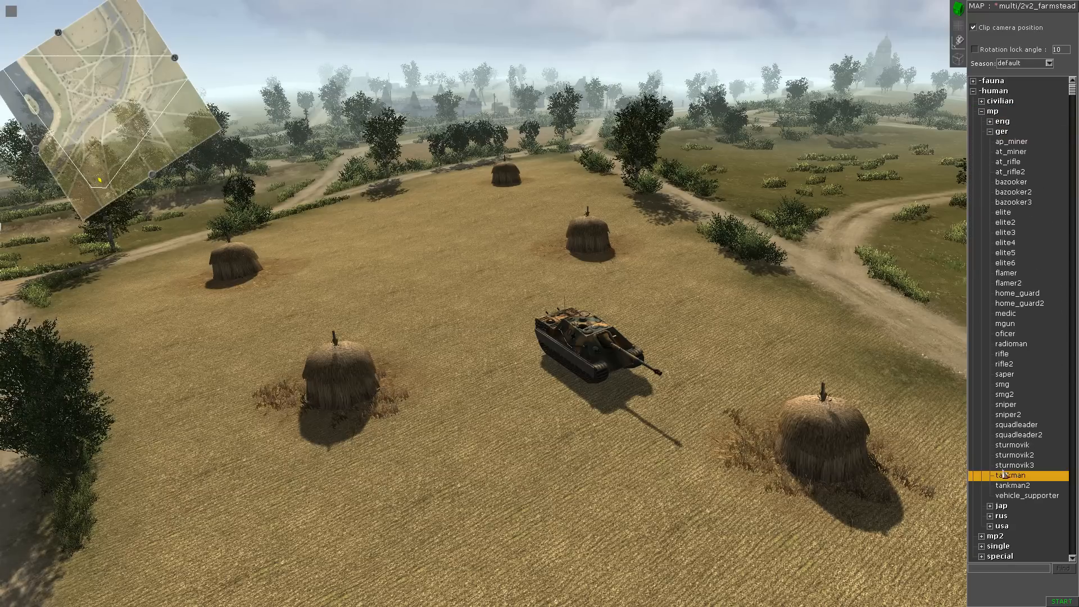
left_click(649, 298)
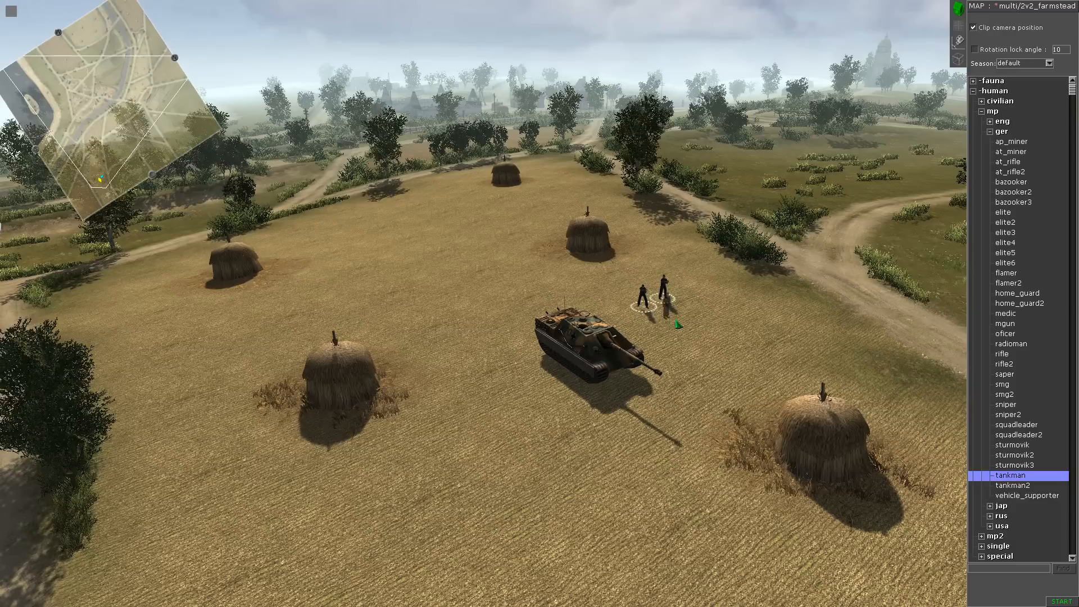
left_click(1006, 486)
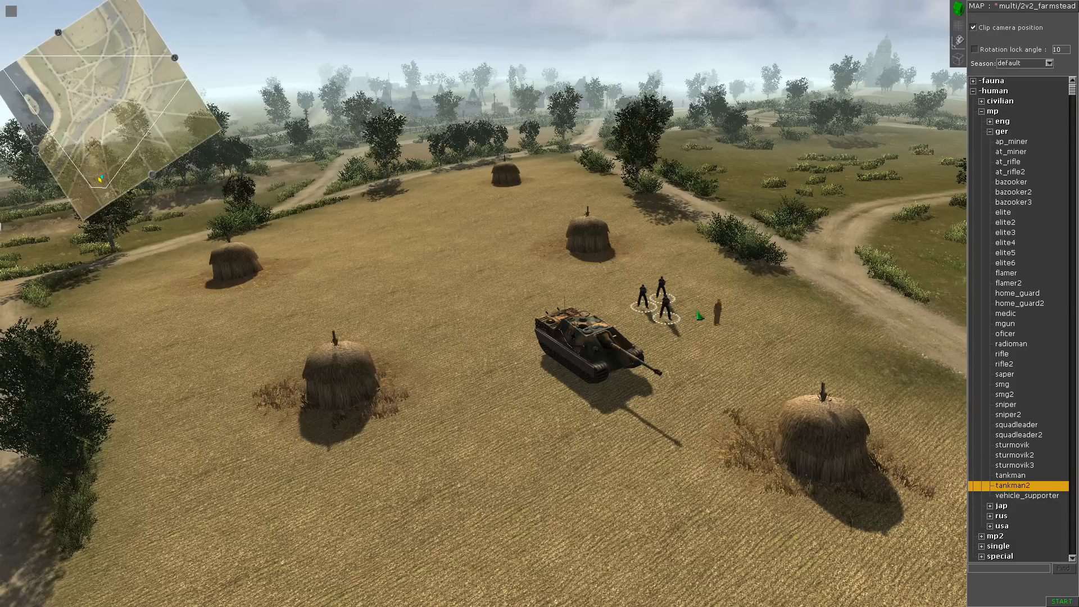
middle_click_drag(712, 322, 623, 93)
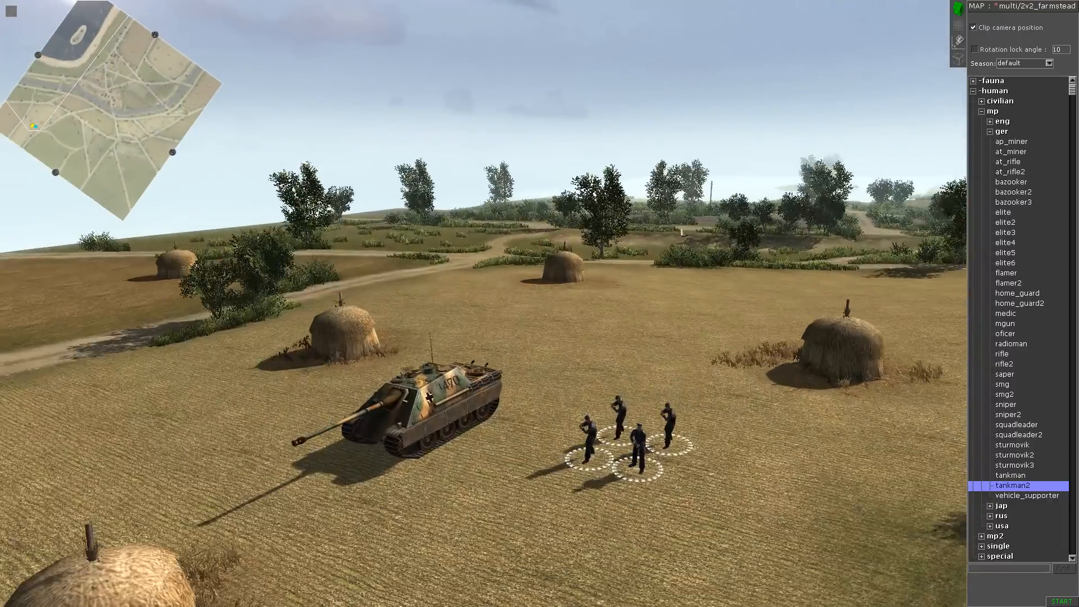
middle_click_drag(687, 238, 672, 208)
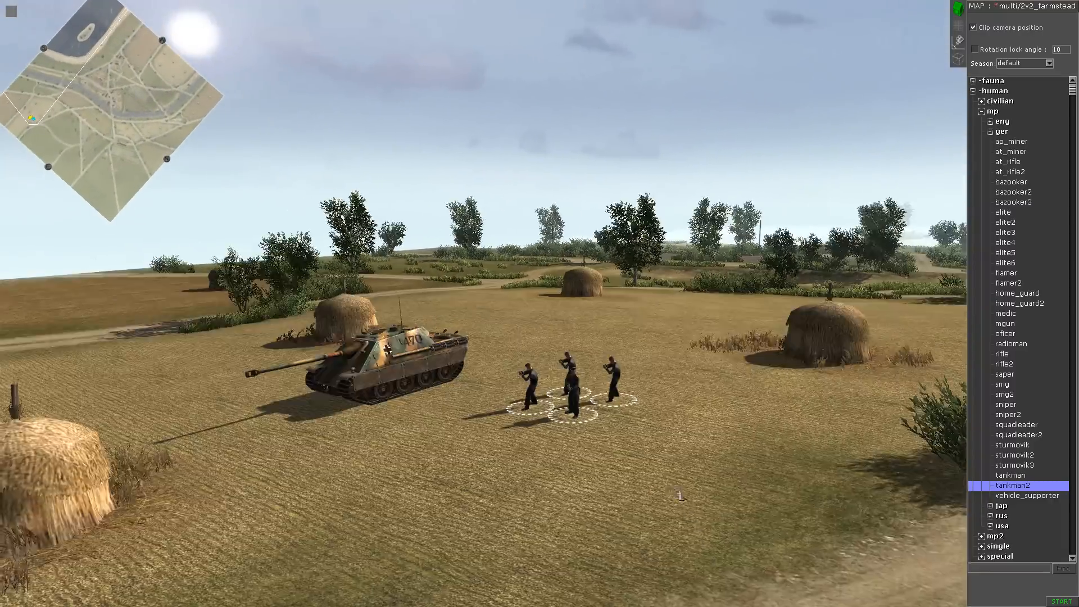
middle_click_drag(679, 495, 784, 448)
middle_click_drag(693, 435, 475, 154)
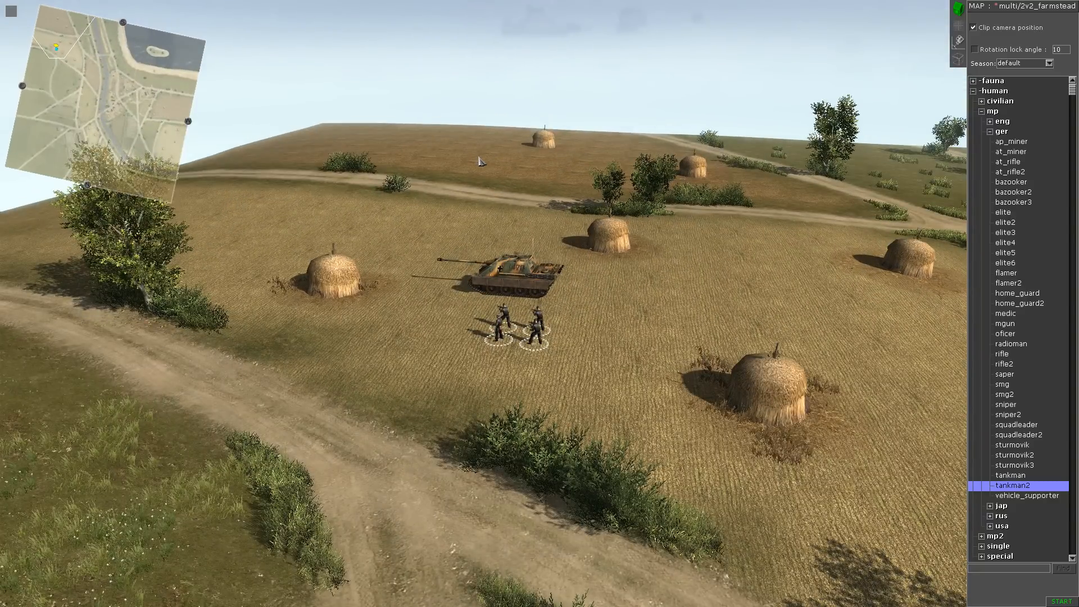
Step: Switch to the game view, select the four crewmen and order them to board the jagdpanther
key("F1")
middle_click_drag(354, 214, 553, 255)
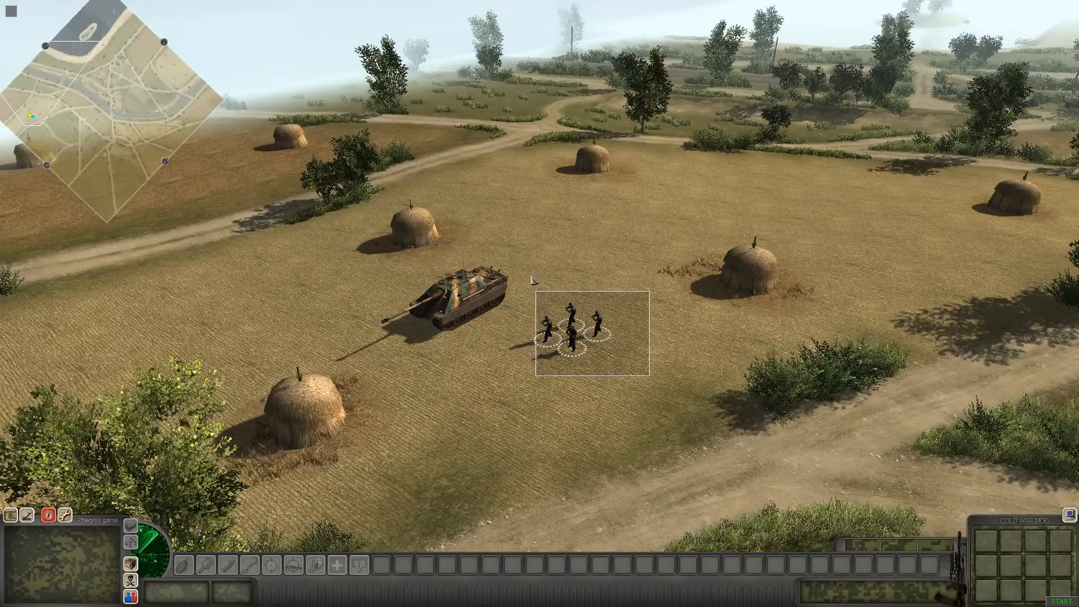
left_click_drag(531, 276, 528, 274)
middle_click_drag(528, 273, 599, 261)
left_click(695, 310)
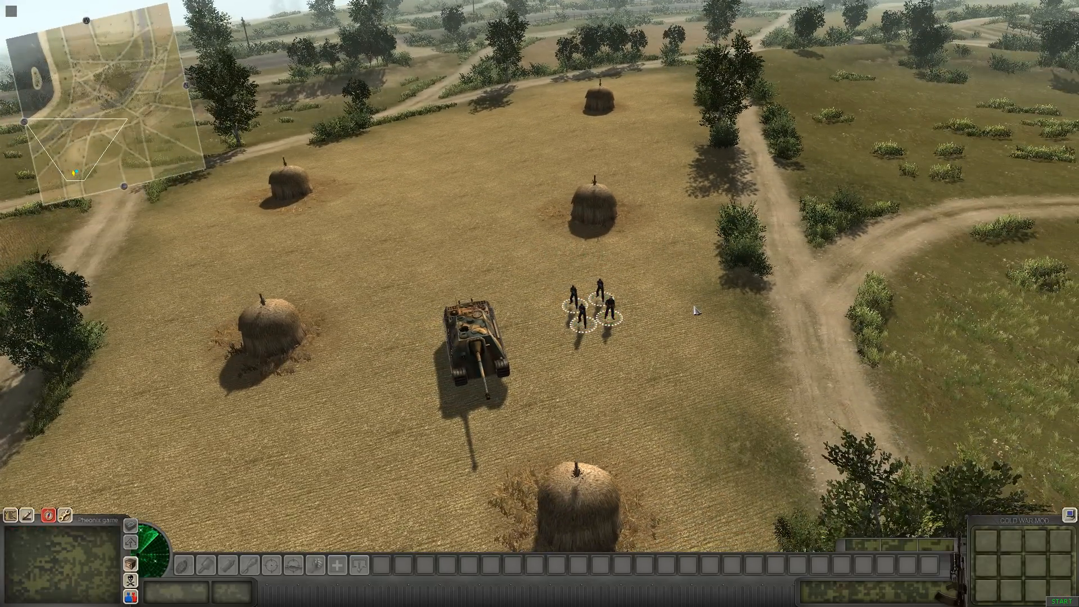
left_click_drag(638, 344, 546, 268)
right_click(482, 337)
left_click(580, 384)
middle_click_drag(580, 384, 659, 282)
Step: Order the crewed jagdpanther to drive across the harvested field and check its movement and surroundings
mouse_move(528, 291)
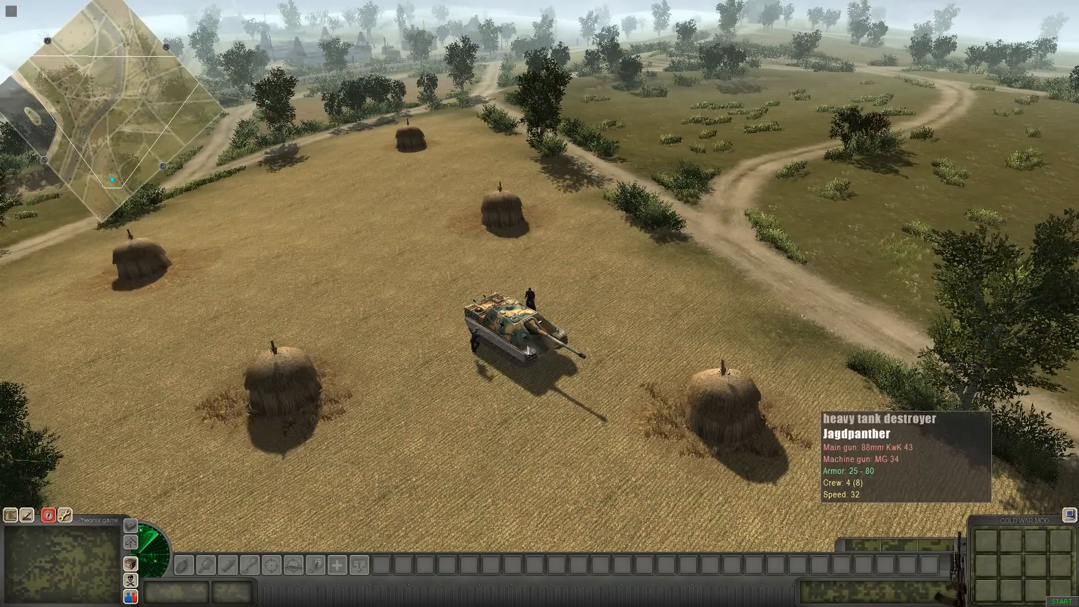
left_click(523, 325)
middle_click_drag(522, 325, 754, 388)
right_click(579, 116)
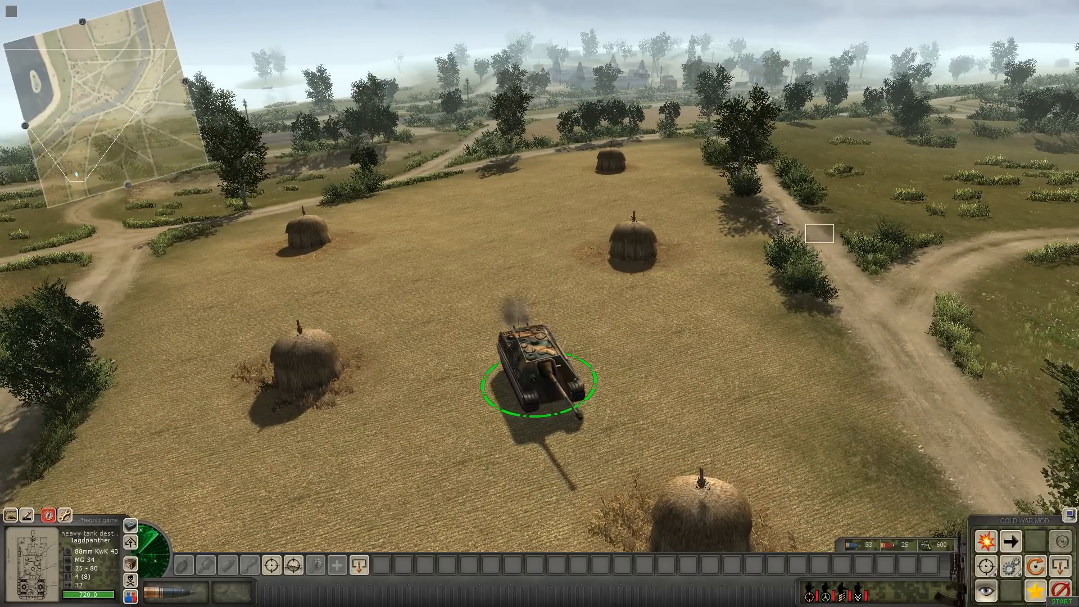
left_click(841, 302)
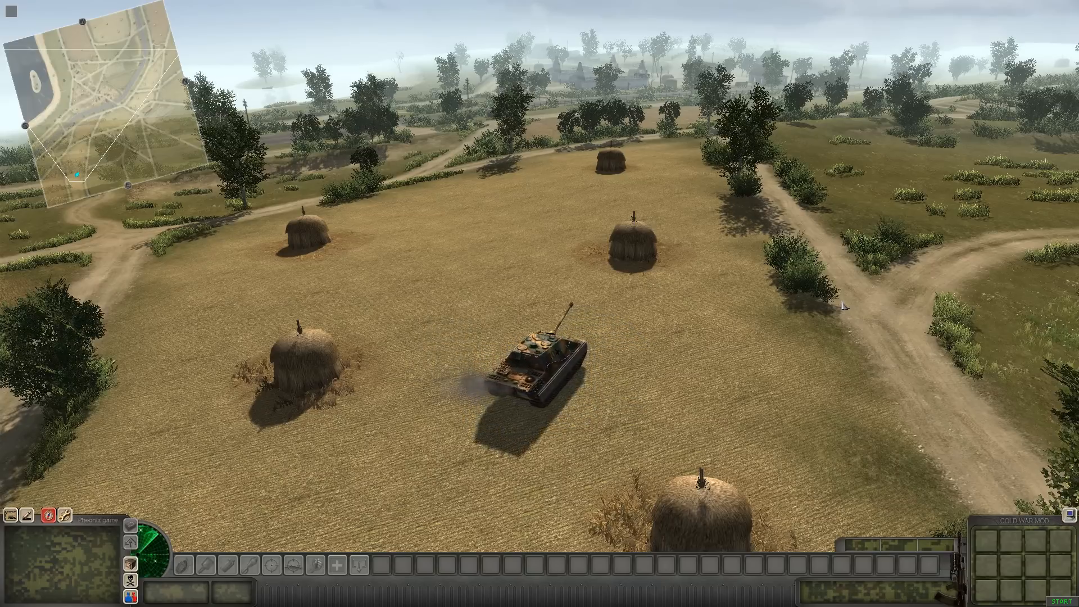
middle_click_drag(729, 332, 771, 334)
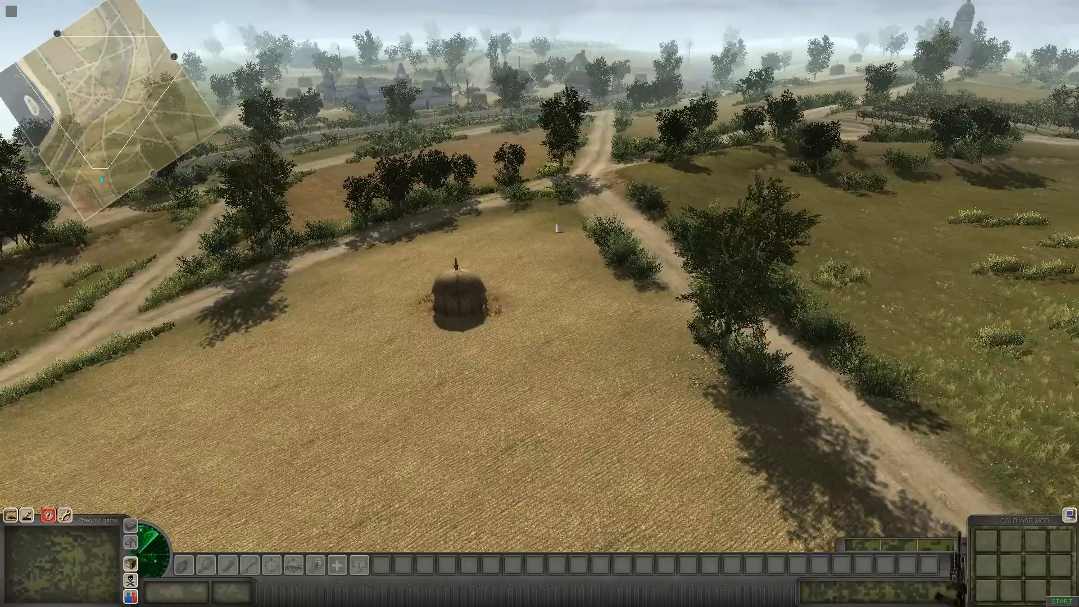
middle_click_drag(559, 226, 742, 236)
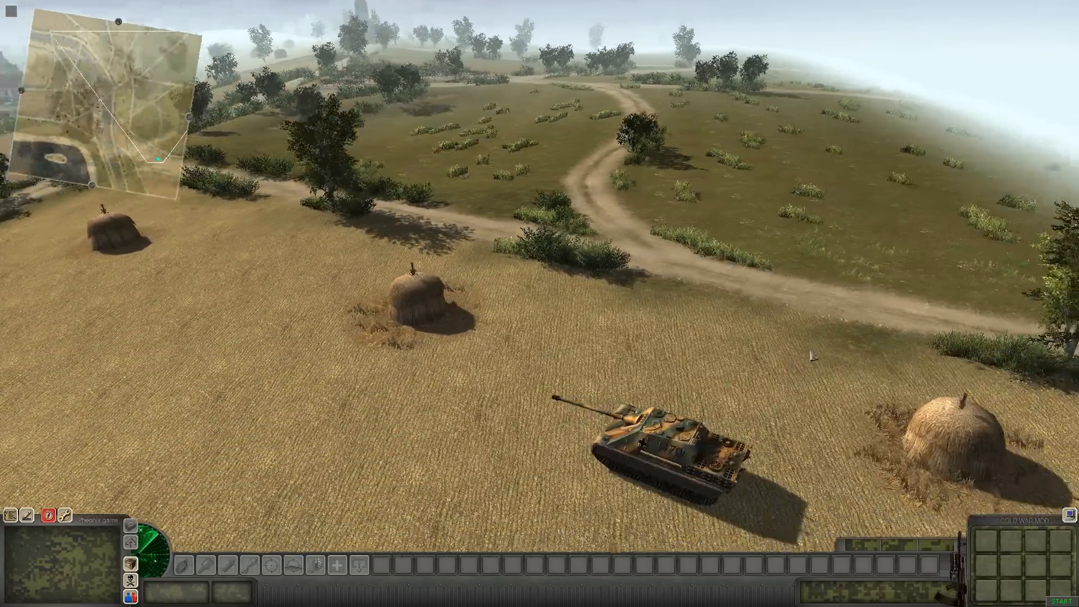
middle_click_drag(807, 362, 824, 341)
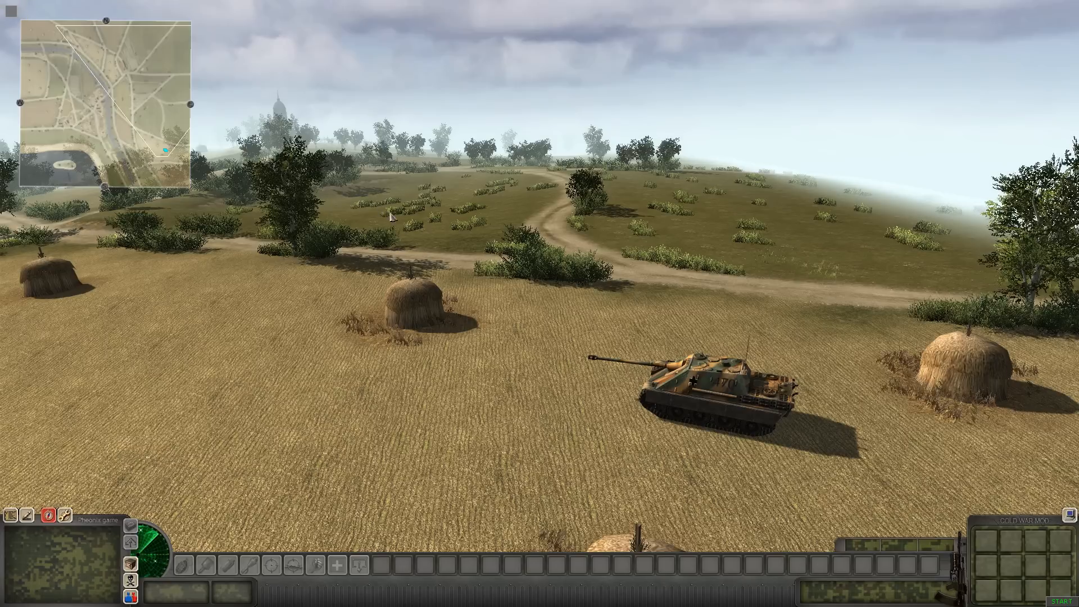
Step: Return to the map editor, select the jagdpanther and bring up the view settings in its properties
key("F2")
middle_click_drag(571, 351, 577, 402)
left_click(565, 415)
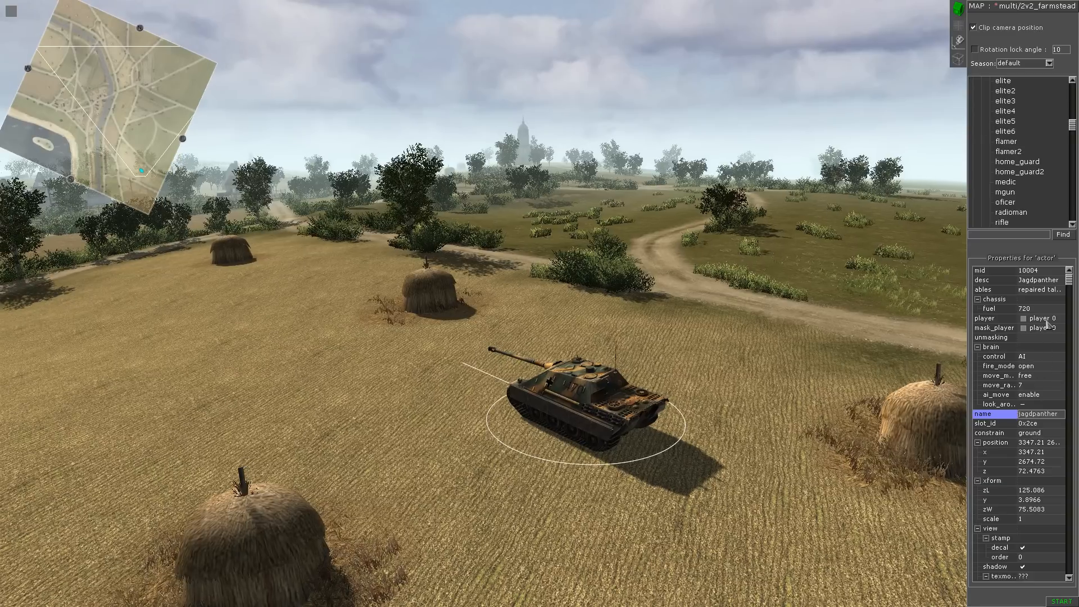
scroll(1046, 323, "down", 7)
scroll(1046, 337, "up", 7)
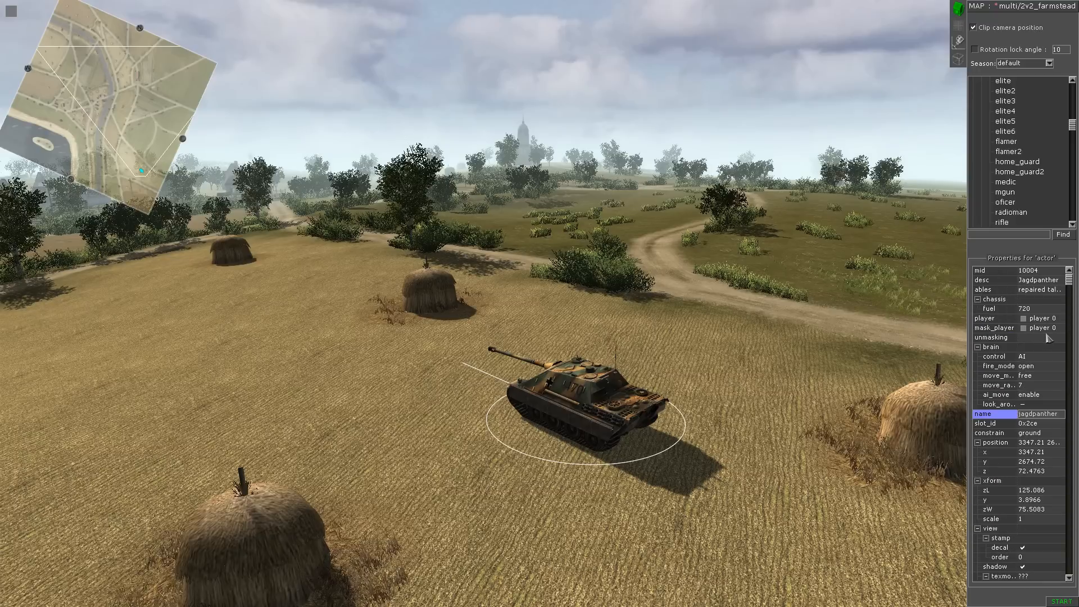
scroll(1046, 337, "down", 6)
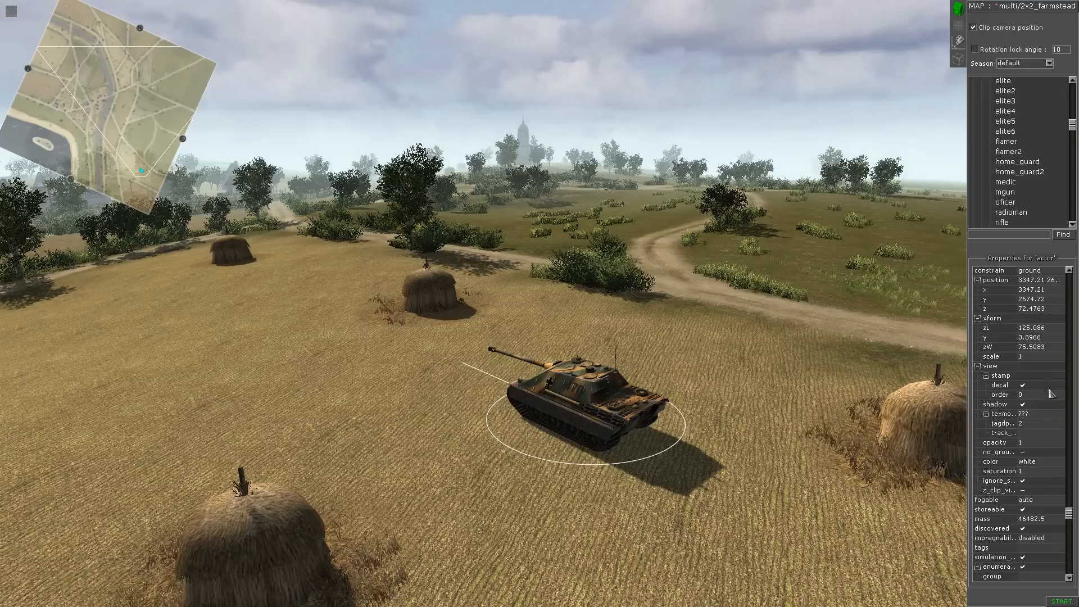
Step: Try the available texmod skins on the jagdpanther and apply variant d
double_click(1045, 417)
left_click(1043, 425)
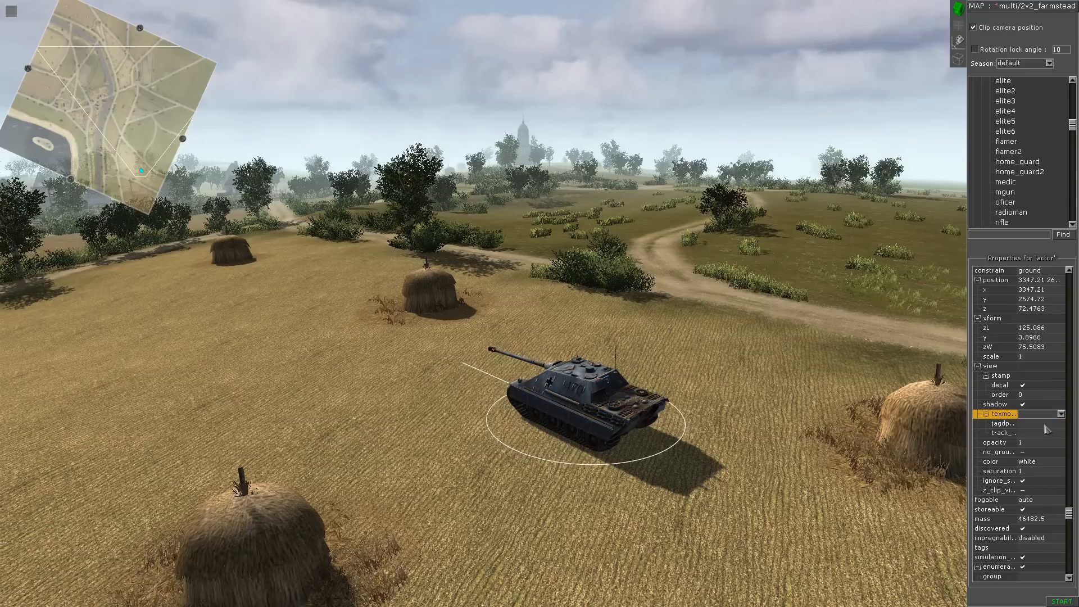
left_click(1045, 418)
left_click(1045, 433)
left_click(1043, 416)
left_click(1043, 439)
left_click(1041, 416)
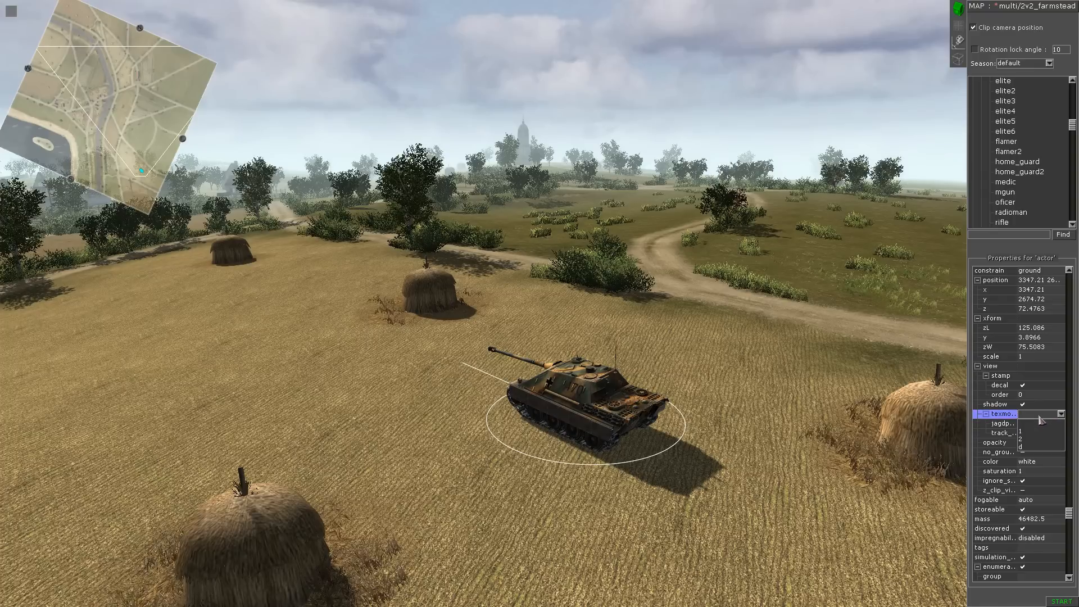
left_click(1039, 417)
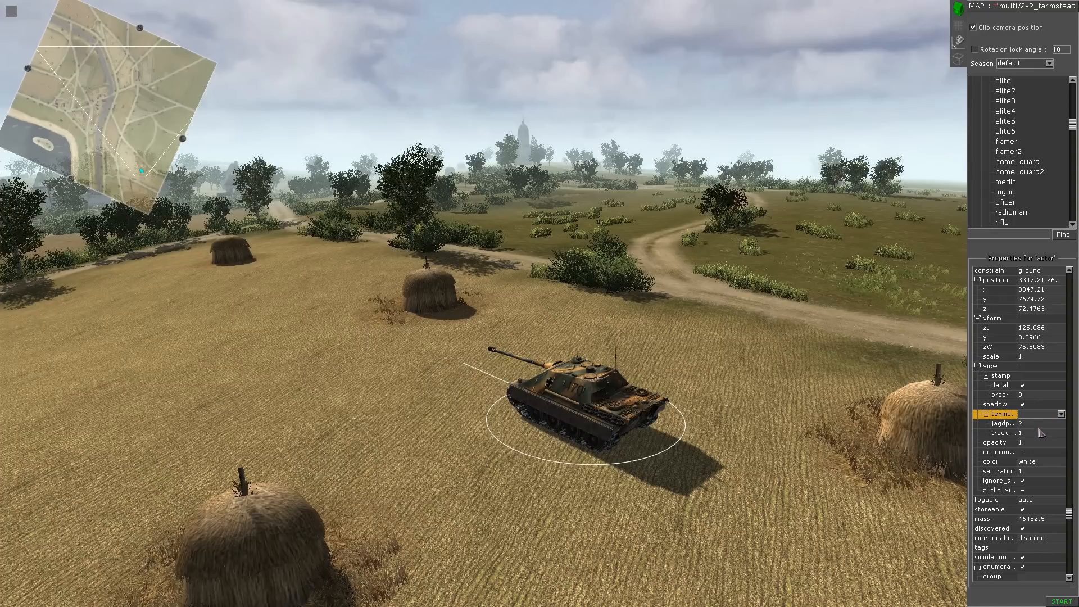
left_click(1030, 418)
left_click(1026, 447)
mouse_move(752, 451)
middle_mouse_down()
mouse_move(710, 467)
mouse_move(810, 461)
mouse_move(754, 435)
middle_mouse_up()
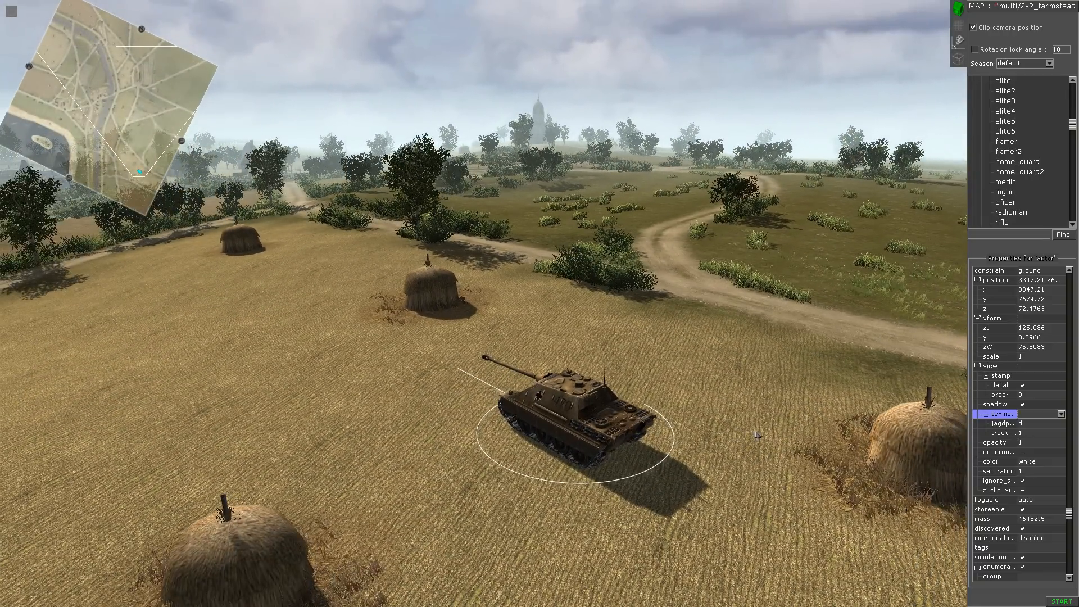
Step: Check the jagdpanther's player assignment in its properties and deselect the tank
left_click(1059, 347)
scroll(1060, 344, "up", 6)
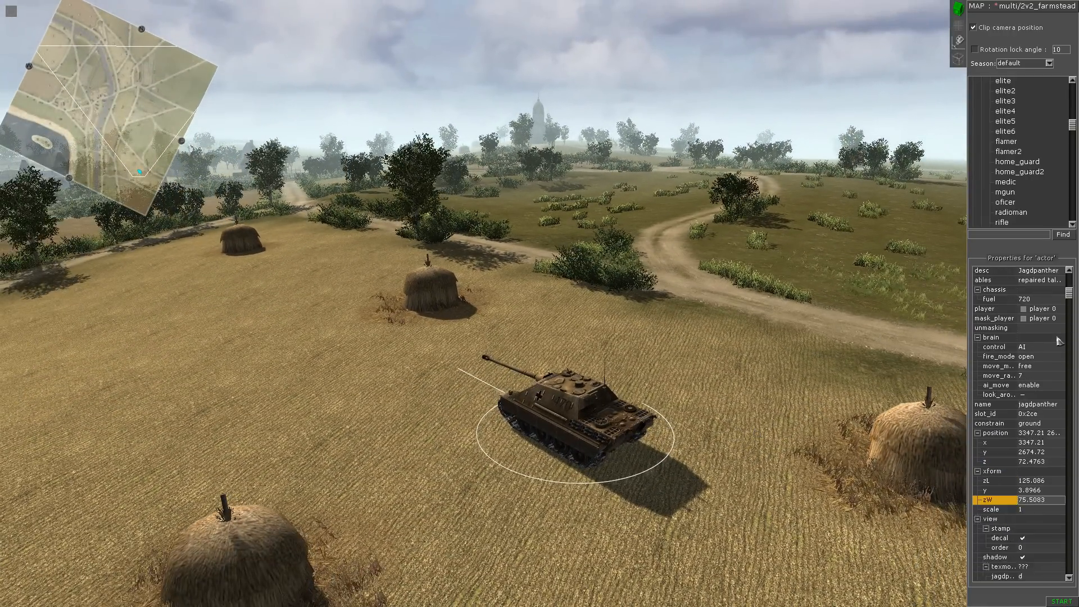
left_click(1040, 318)
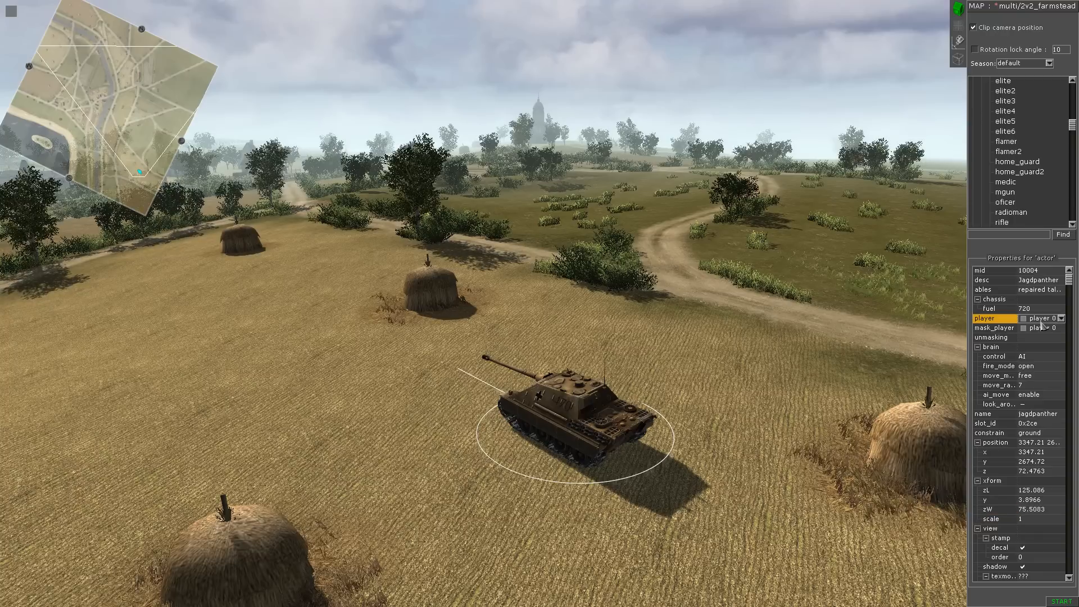
left_click(811, 359)
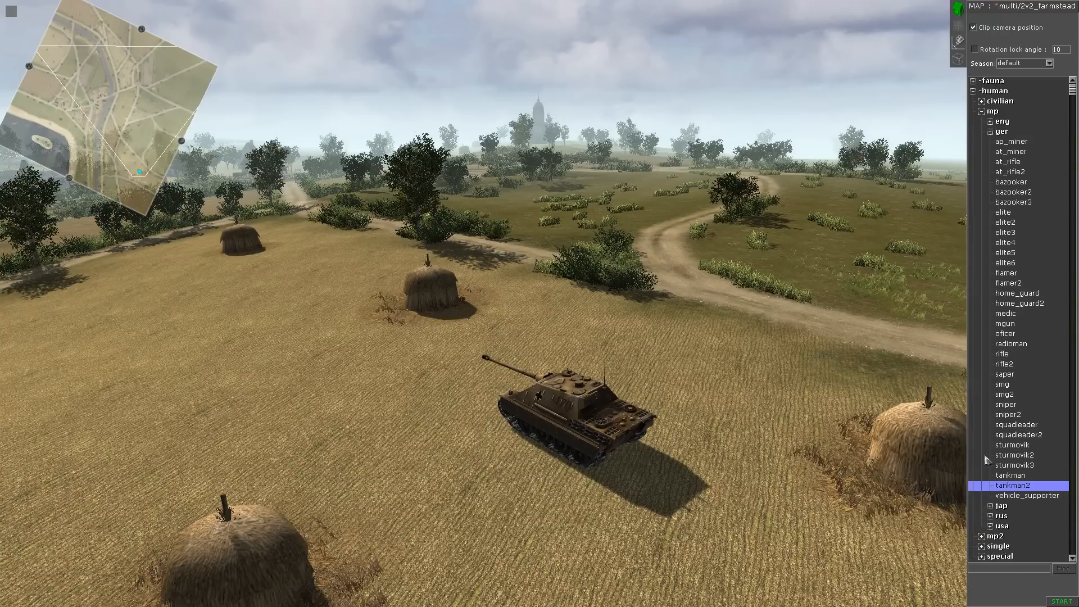
Step: Place three tankman2 crewmen beside the jagdpanther and move them across the field near the far haystack
left_click(1005, 486)
left_click(599, 331)
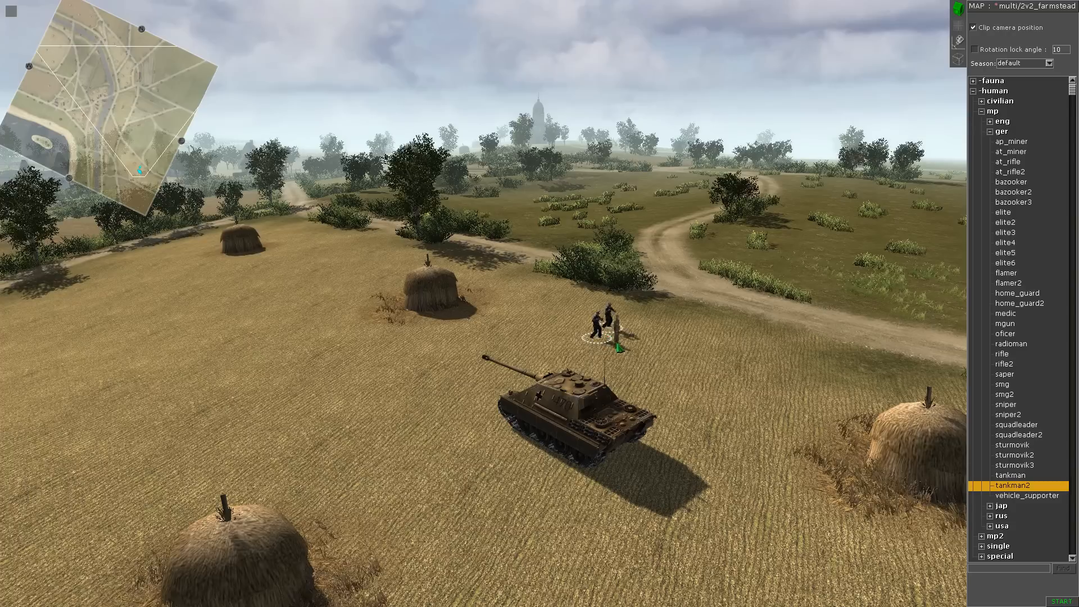
right_click(646, 344)
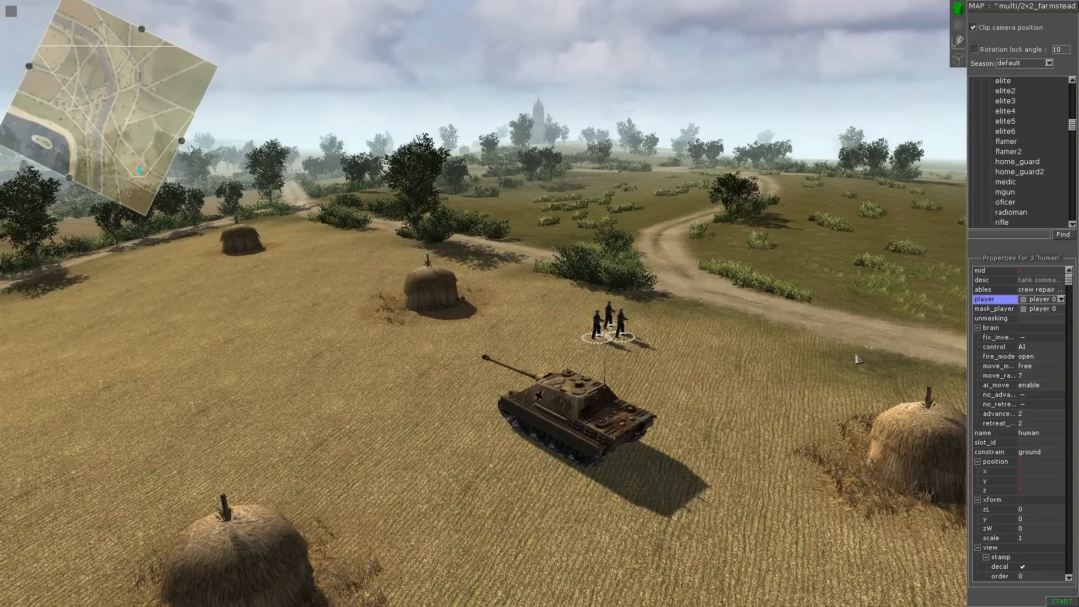
left_click(775, 350)
middle_click_drag(766, 347, 669, 369)
left_click(581, 380)
left_click_drag(575, 377, 547, 248)
middle_click_drag(546, 248, 977, 167)
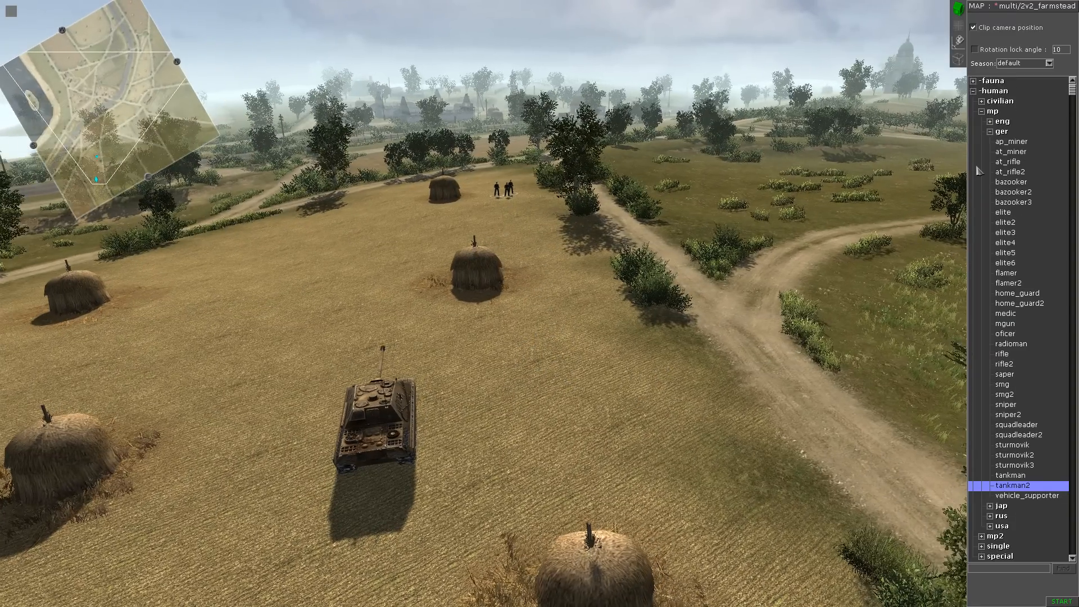
Step: List the tank_medium vehicles and delete the three crewmen near the far haystack
left_click(989, 132)
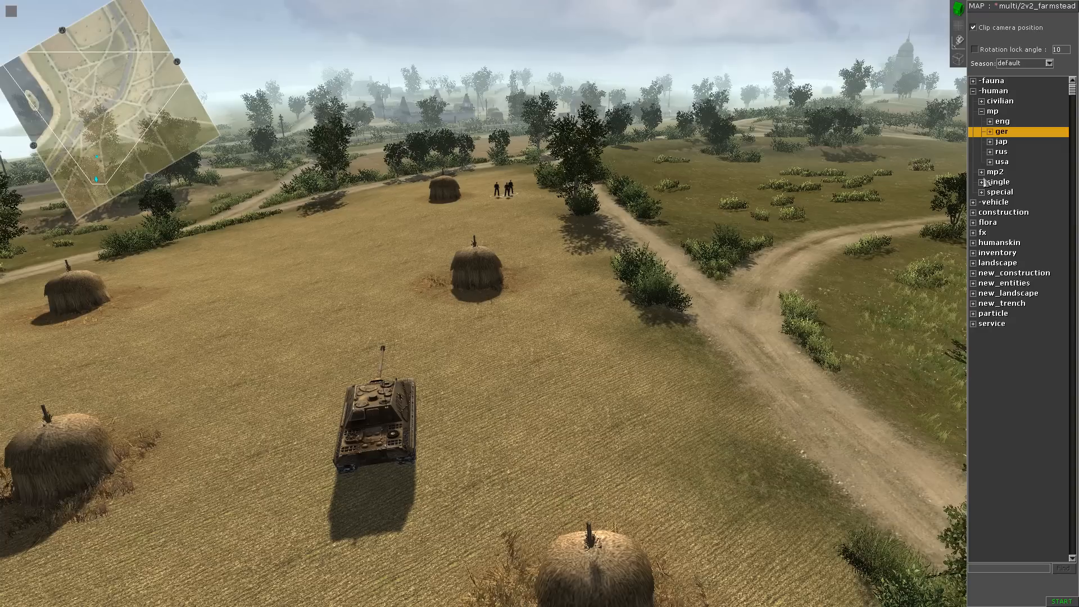
left_click(978, 203)
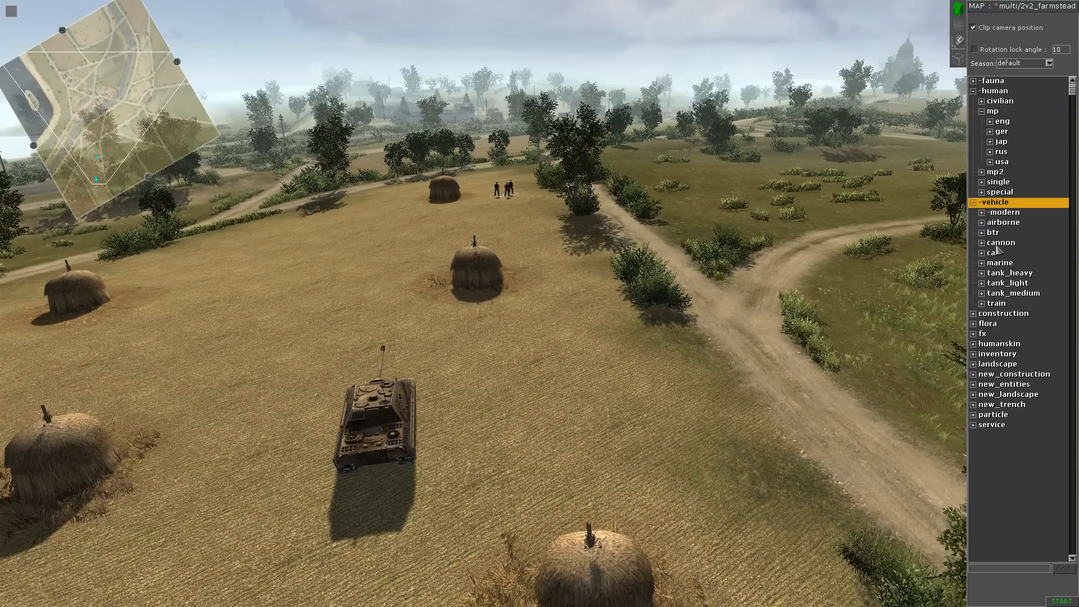
left_click(982, 294)
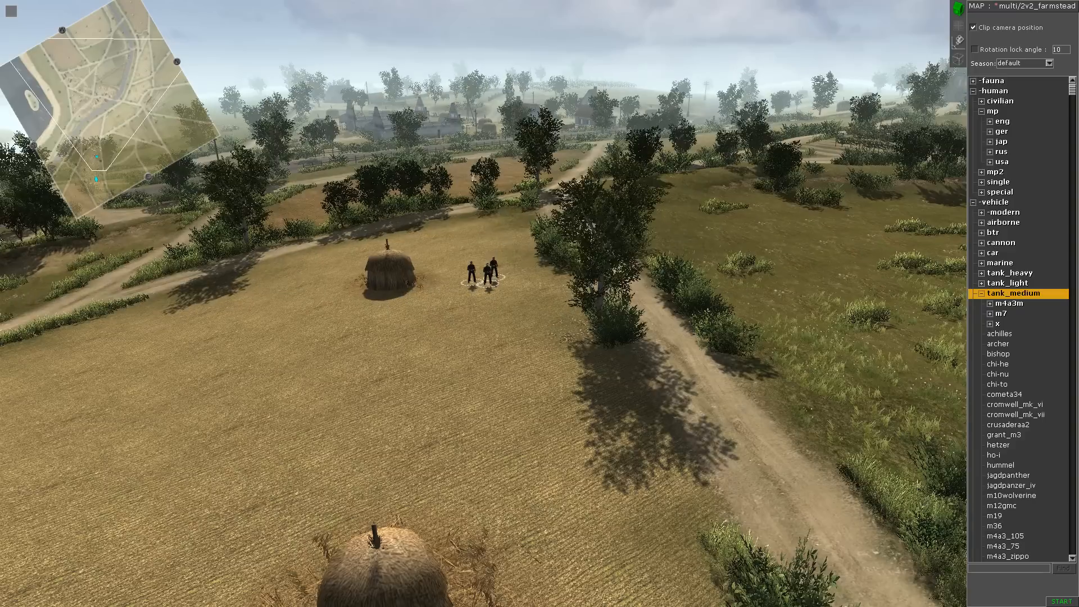
left_click_drag(463, 258, 504, 298)
key("Delete")
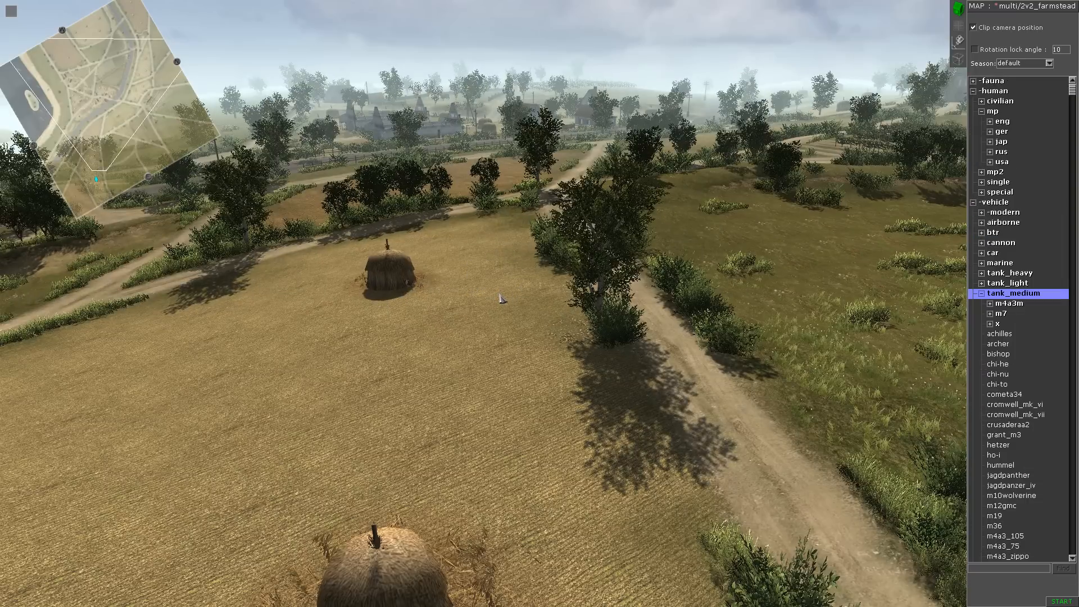
Step: Place an m4a4_firefly tank behind the nearest haystack, close to the road junction
middle_click_drag(696, 197, 456, 458)
key("Left")
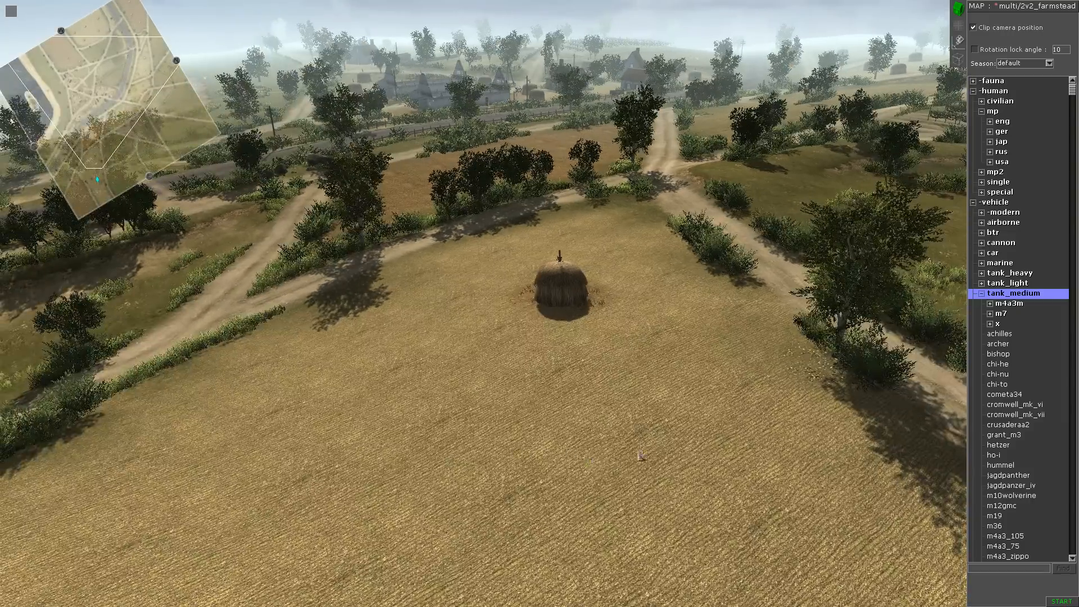
scroll(1020, 487, "down", 3)
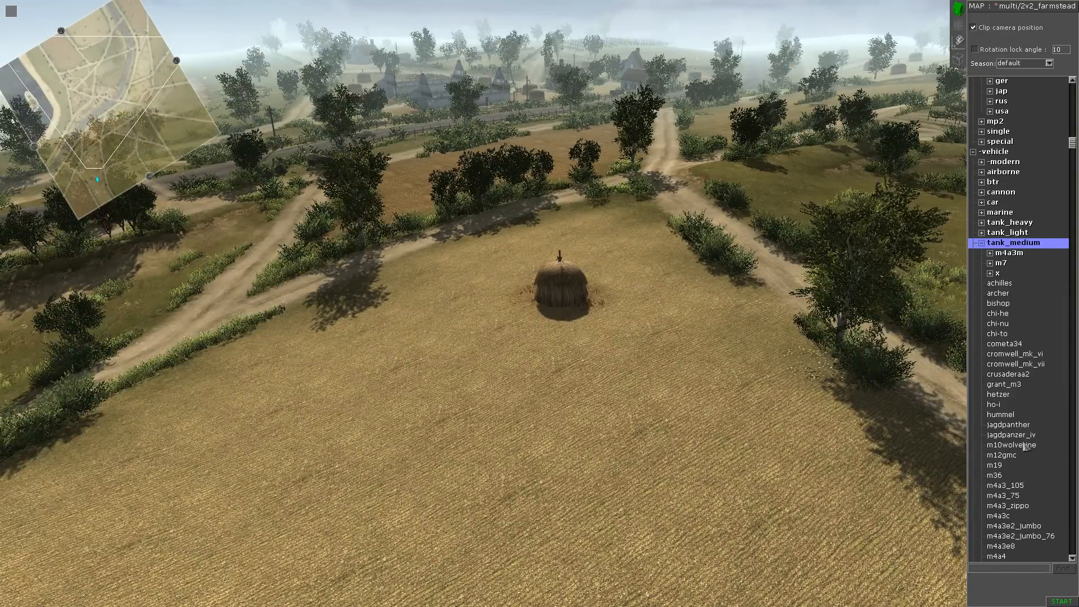
left_click(1011, 525)
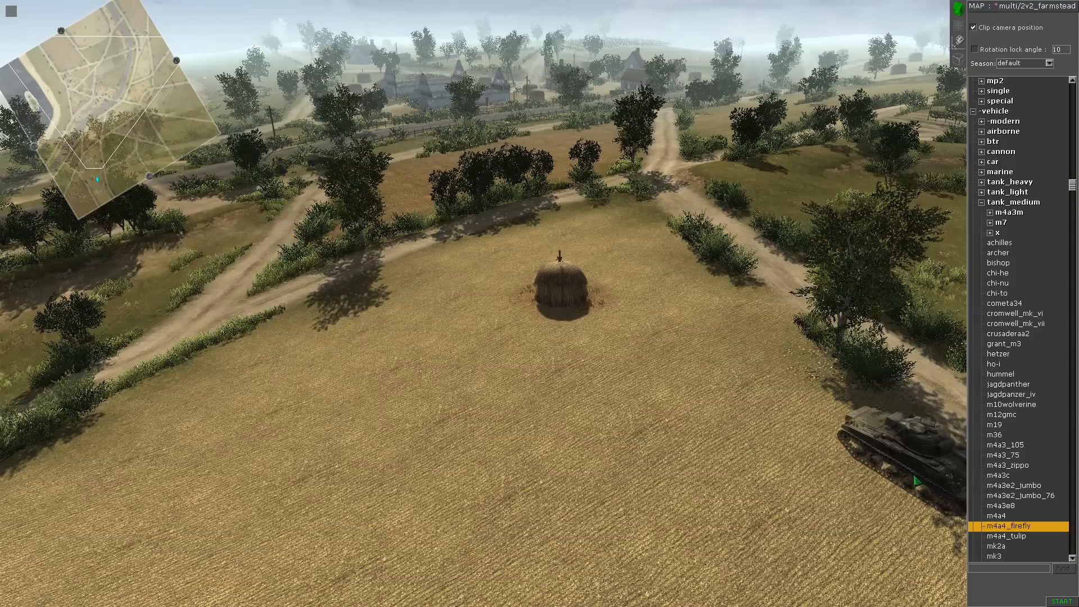
left_click(596, 240)
right_click(697, 288)
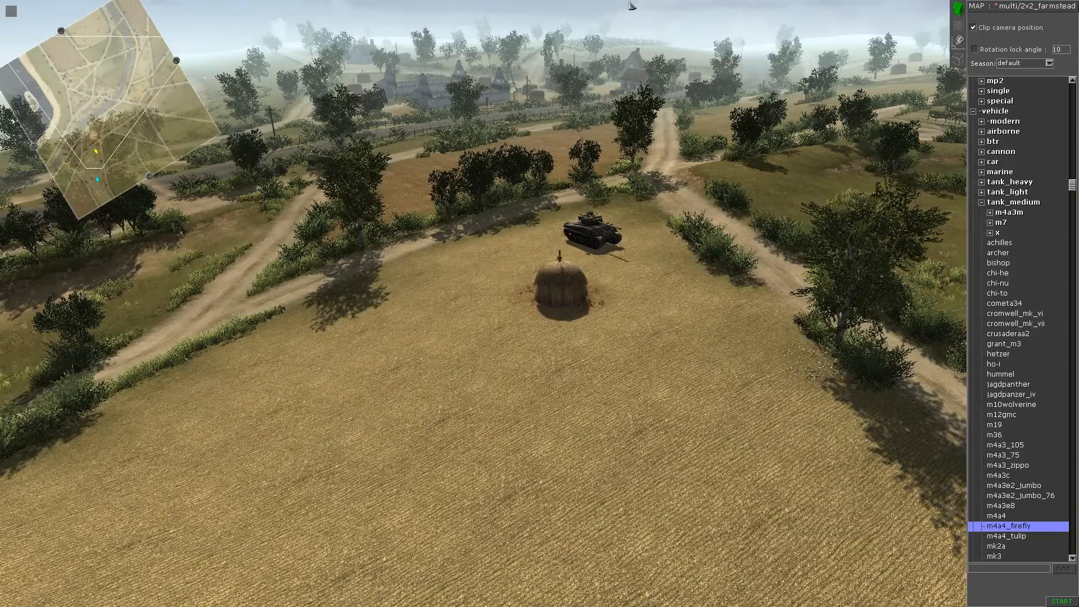
Step: Collapse the vehicle categories and list the eng multiplayer soldiers for crewing the m4a4_firefly
middle_click_drag(727, 277, 883, 303)
left_click(981, 203)
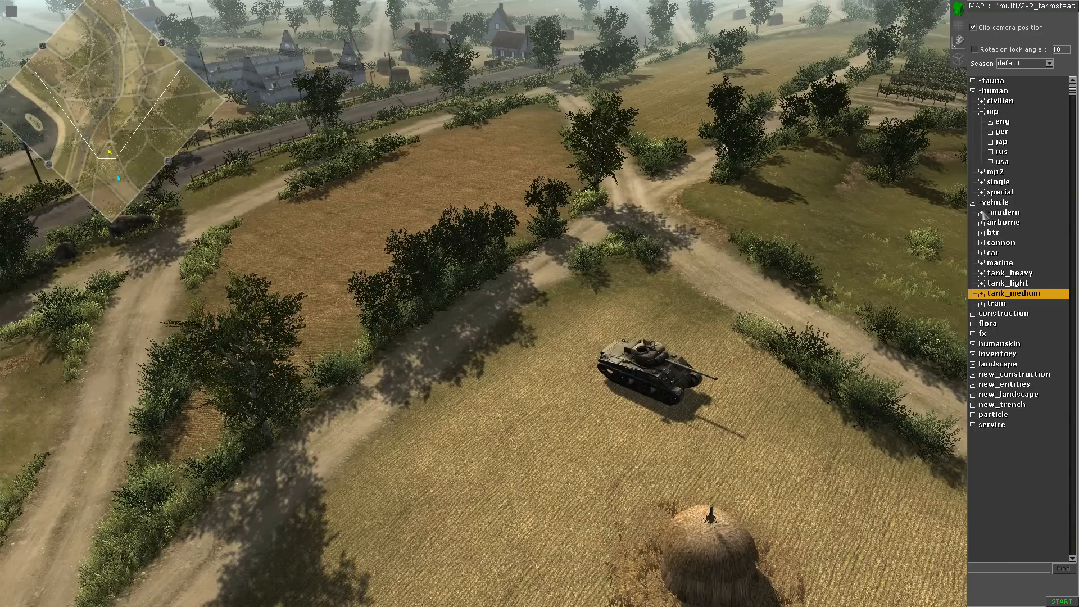
left_click(990, 123)
left_click(1015, 505)
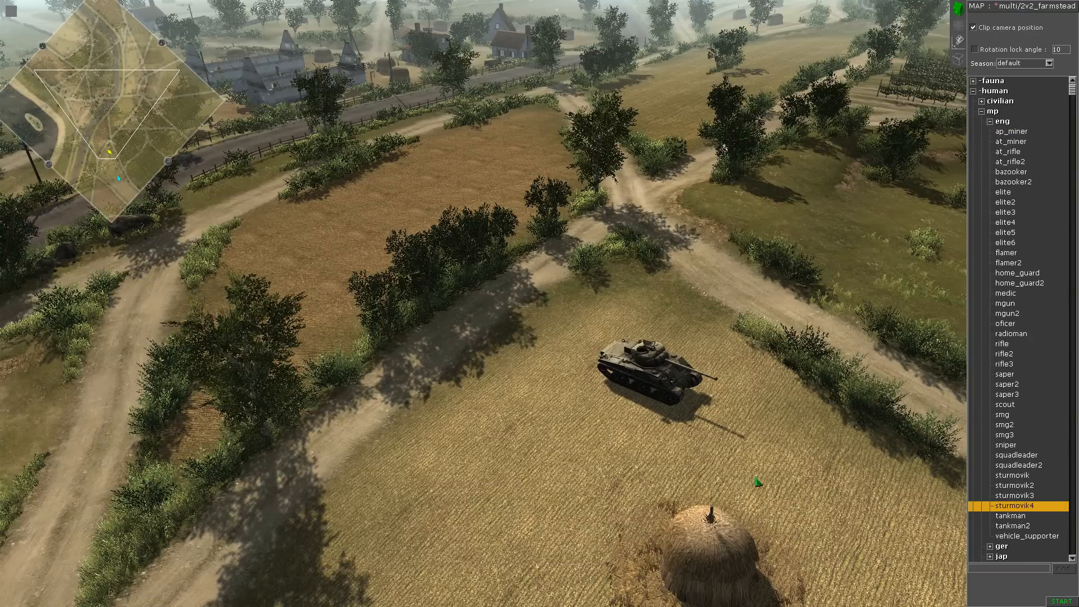
left_click(578, 438)
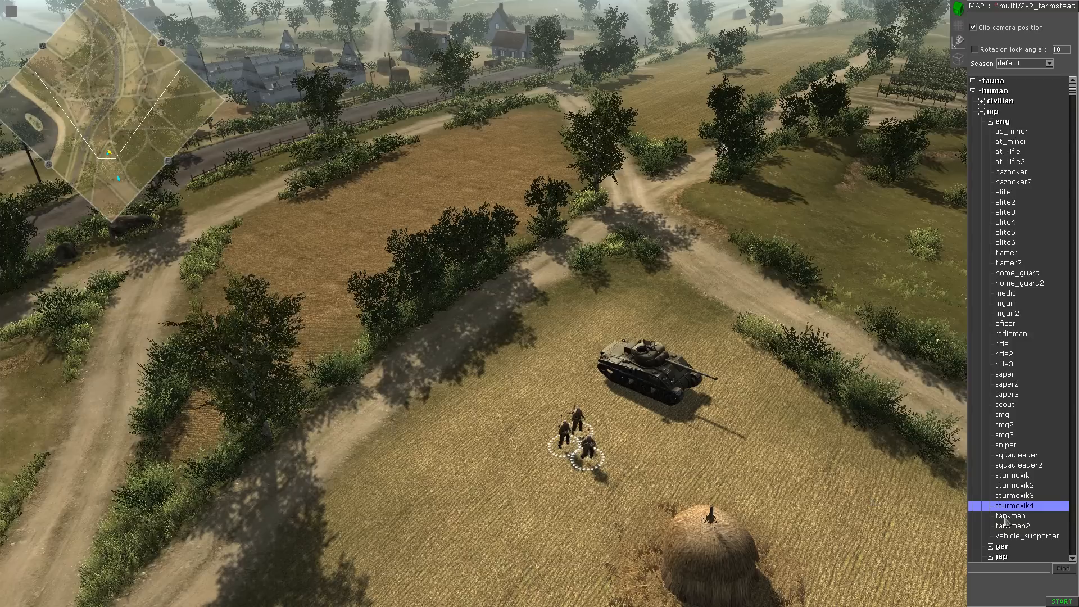
left_click_drag(539, 412, 618, 467)
key("Delete")
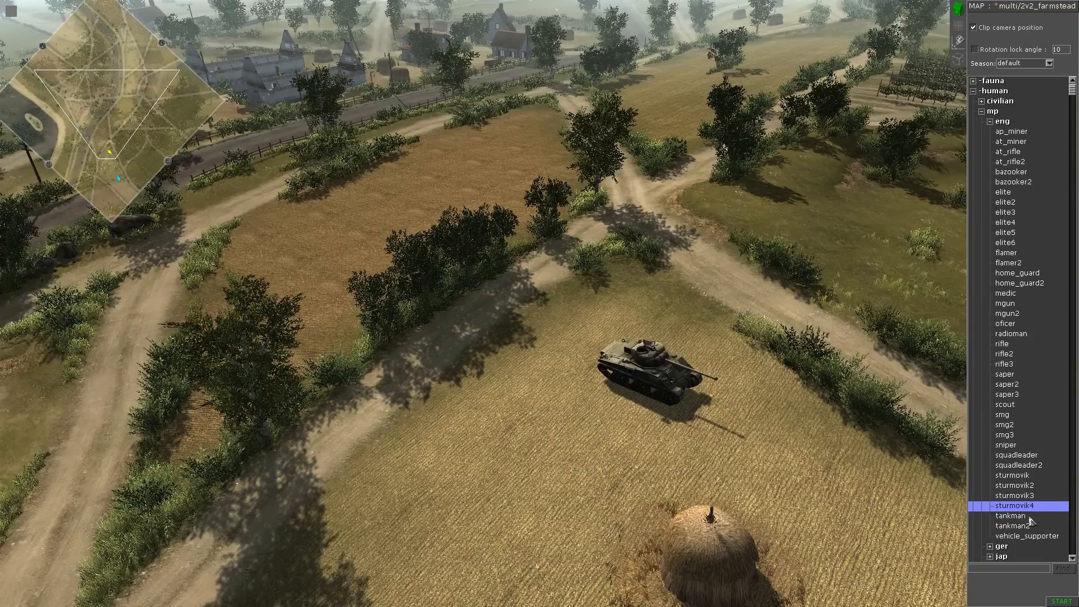
Step: Place four eng crewmen beside the m4a4_firefly, using tankman and tankman2
left_click(1010, 515)
left_click(565, 444)
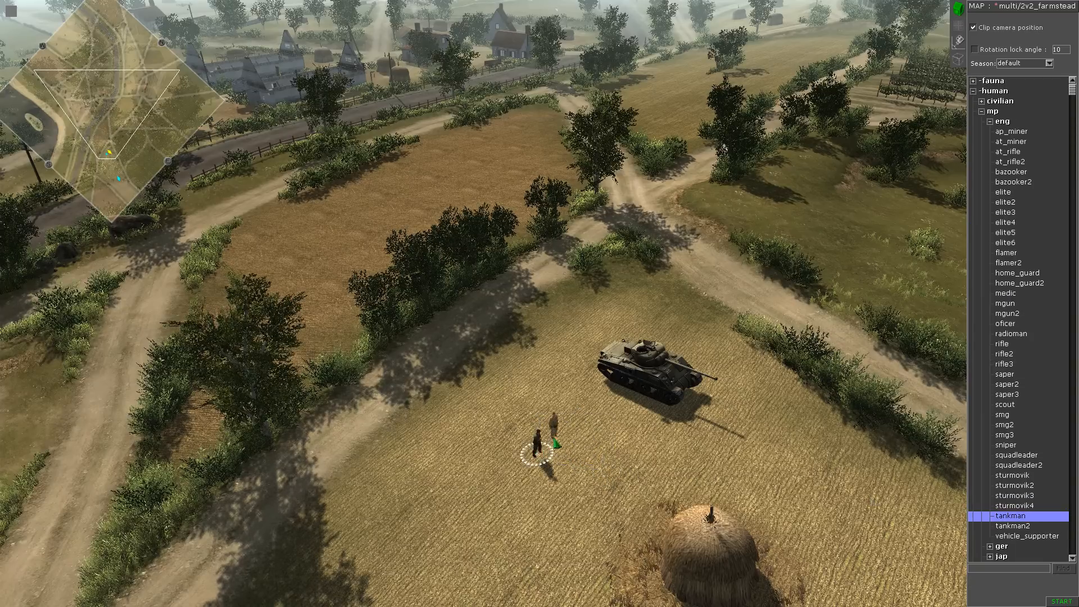
left_click(1023, 526)
left_click(571, 444)
middle_click_drag(557, 447, 680, 449)
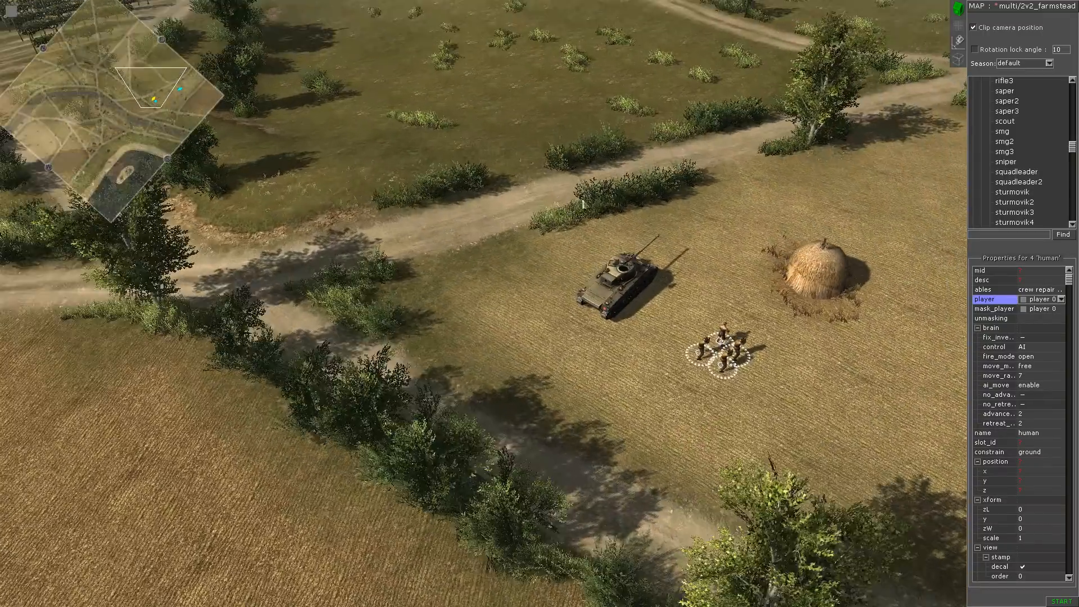
Step: Move the four crewmen closer to the m4a4_firefly and assign them to player 1
middle_click_drag(583, 204, 632, 145)
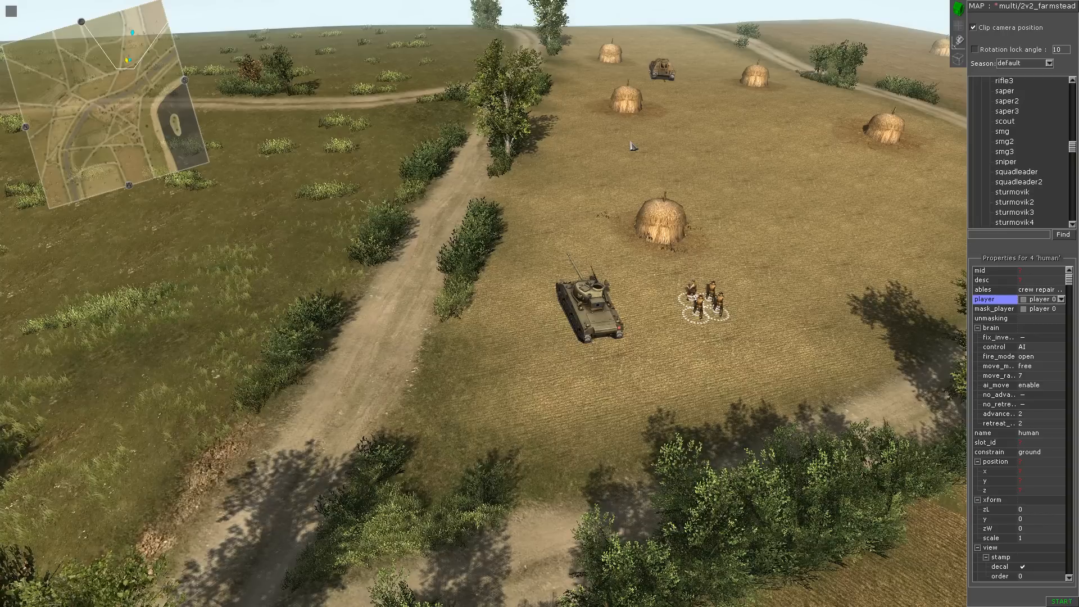
middle_click_drag(632, 146, 688, 132)
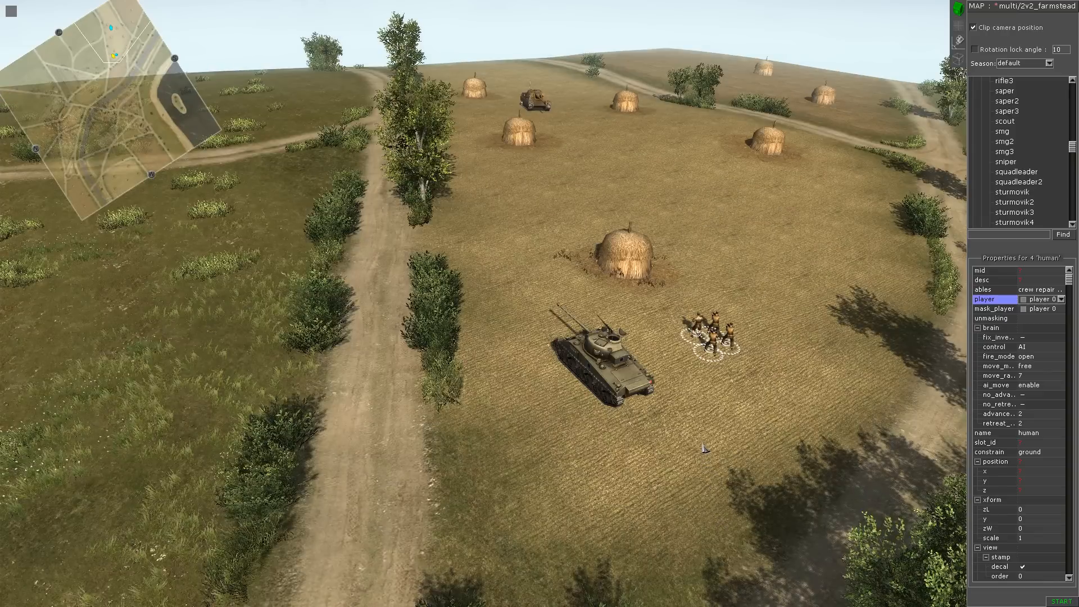
middle_click_drag(705, 448, 687, 432)
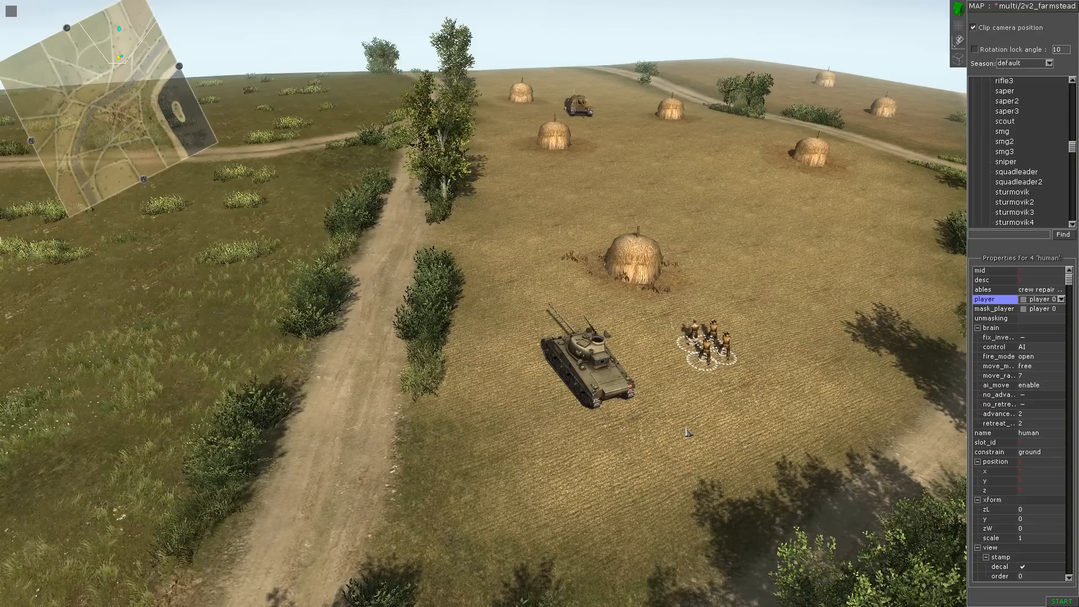
middle_click_drag(686, 432, 716, 464)
key("Right")
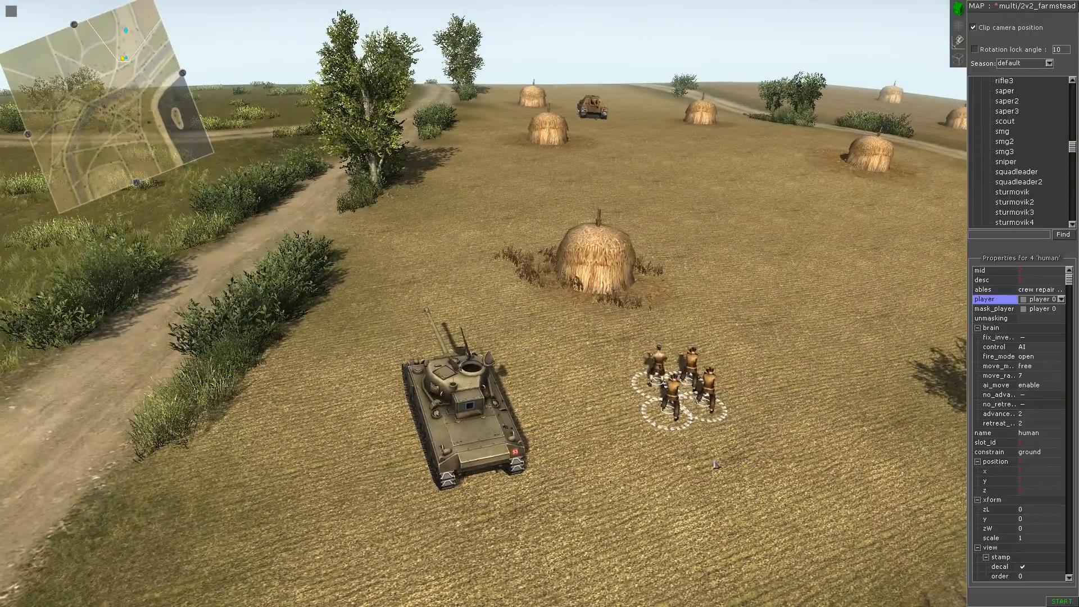
left_click_drag(716, 464, 674, 466)
left_click(1043, 301)
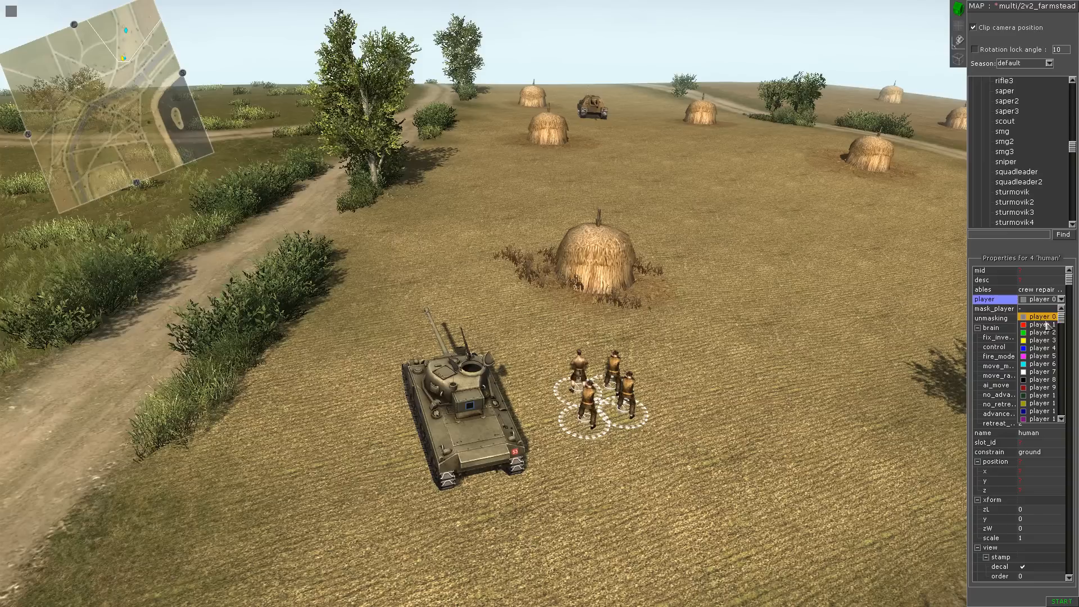
left_click(1045, 324)
Step: Switch to the game view, try to select the four crewmen, and inspect the distant jagdpanther
key("F1")
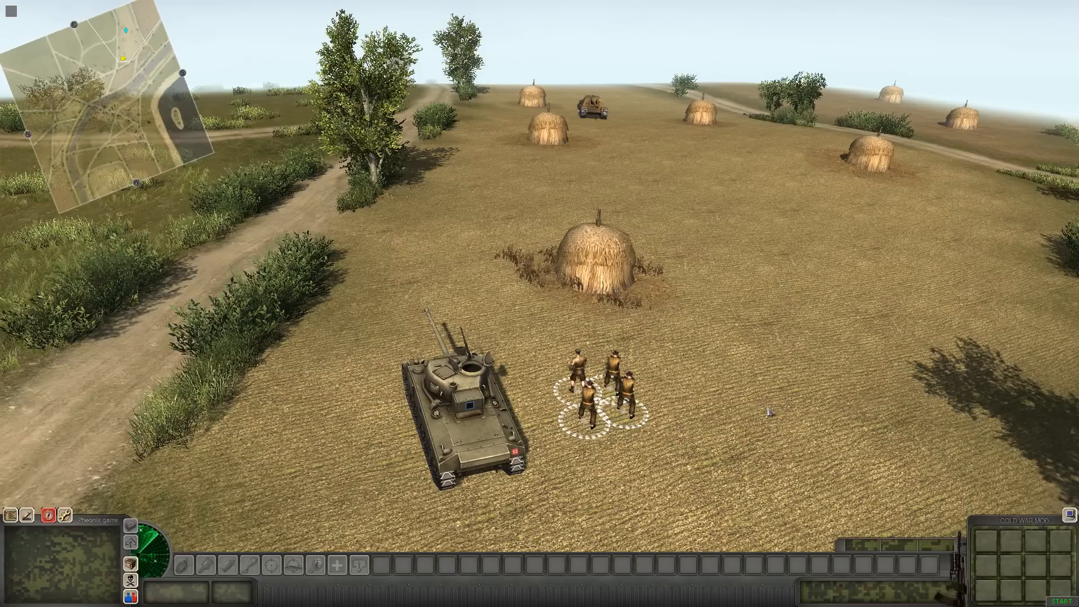
left_click_drag(666, 437, 528, 354)
middle_click_drag(528, 354, 518, 439)
left_click_drag(518, 440, 271, 316)
middle_click_drag(562, 332, 712, 332)
left_click(788, 97)
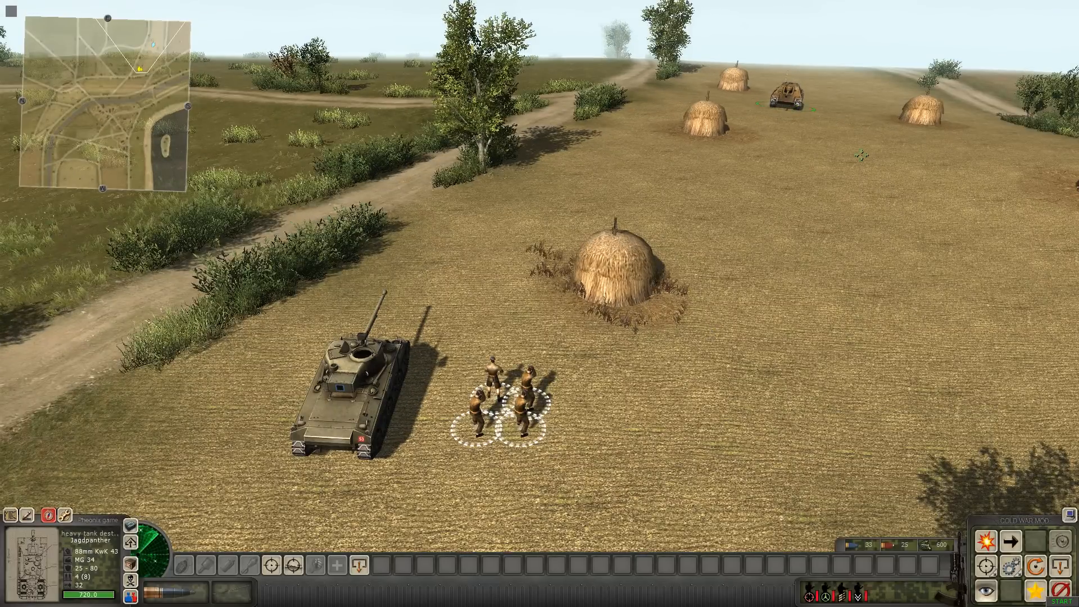
left_click(843, 267)
middle_click_drag(843, 267, 862, 262)
Step: Start, pause and stop the simulation, and check whether the jagdpanther can be selected
mouse_move(684, 111)
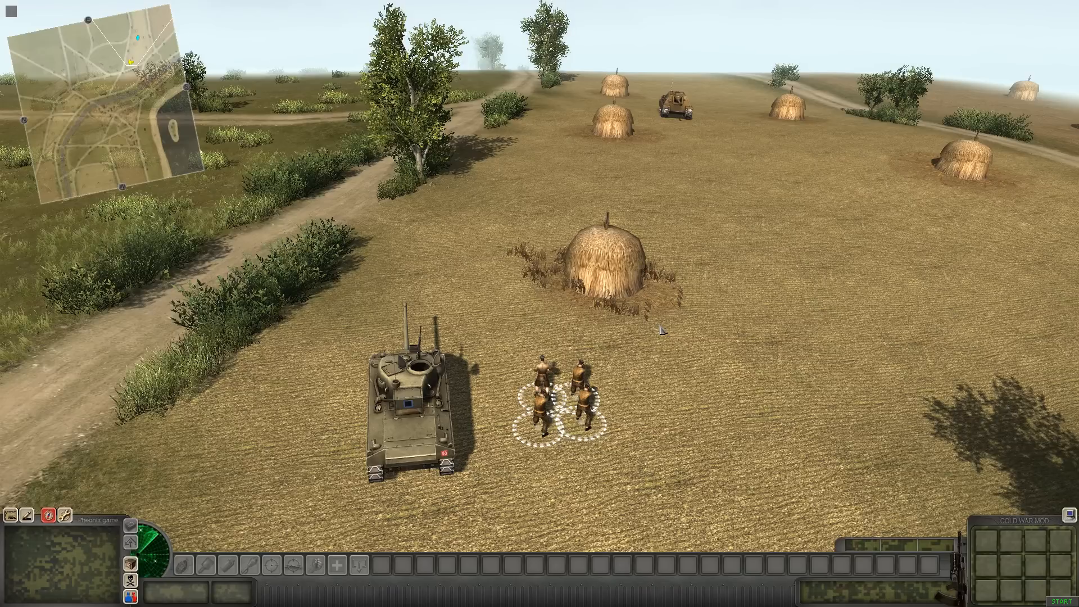
key("F2")
key("F2")
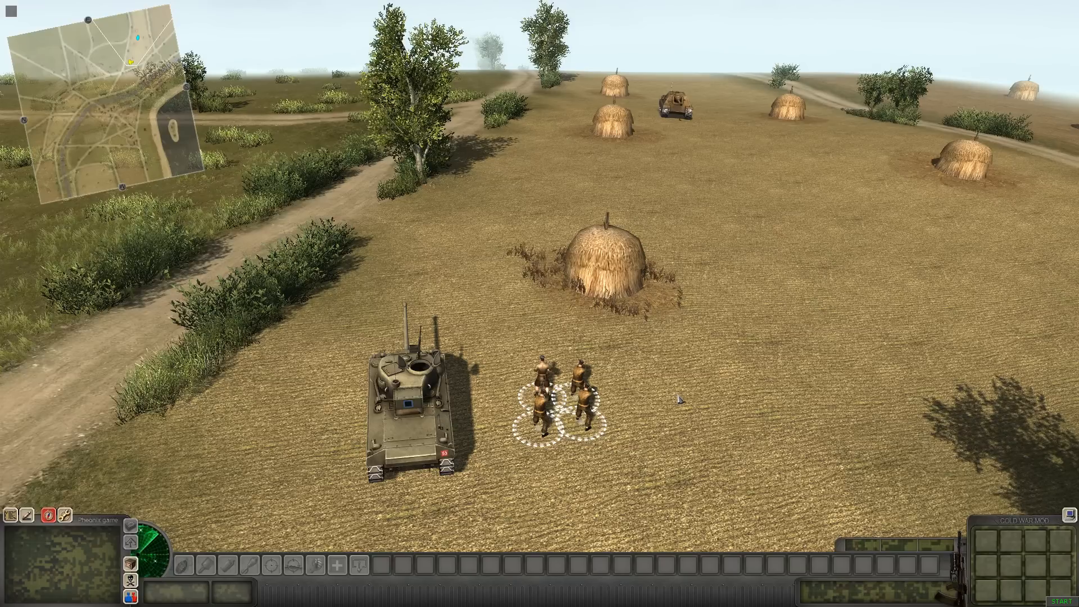
key("Pause")
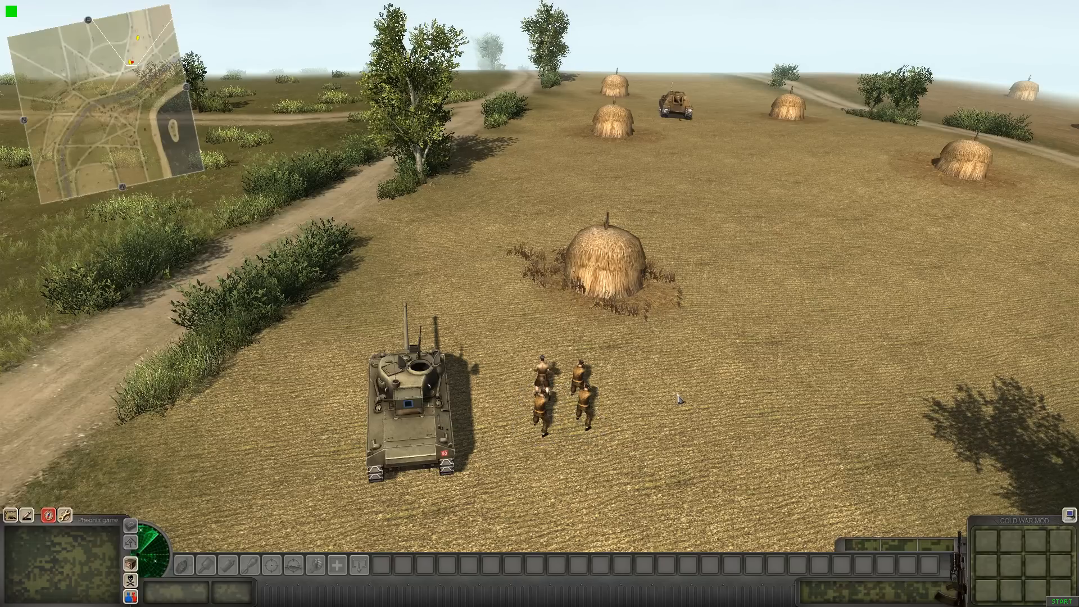
key("Pause")
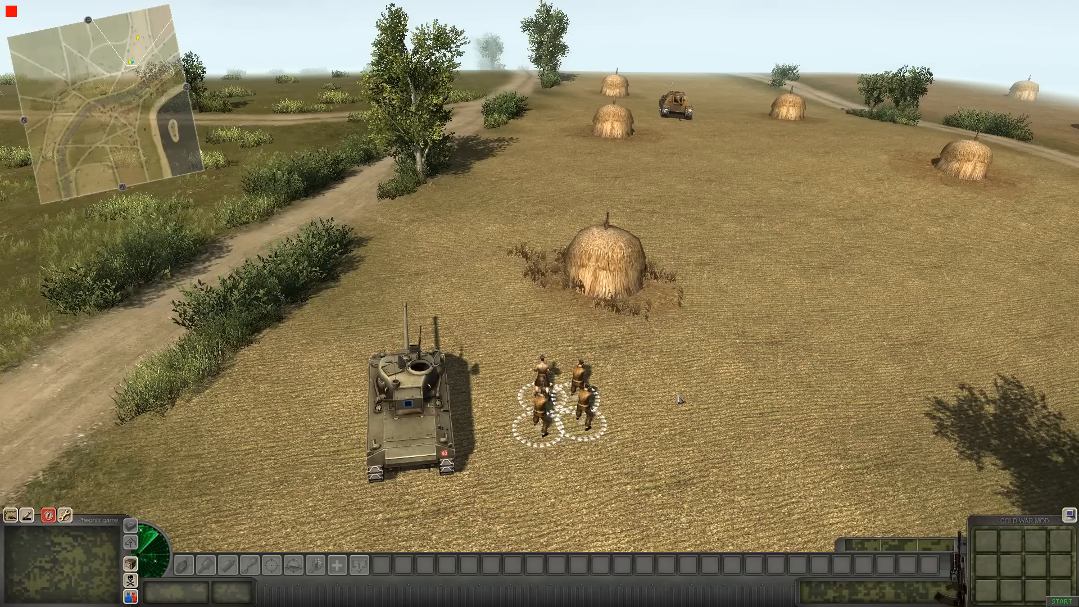
key("Pause")
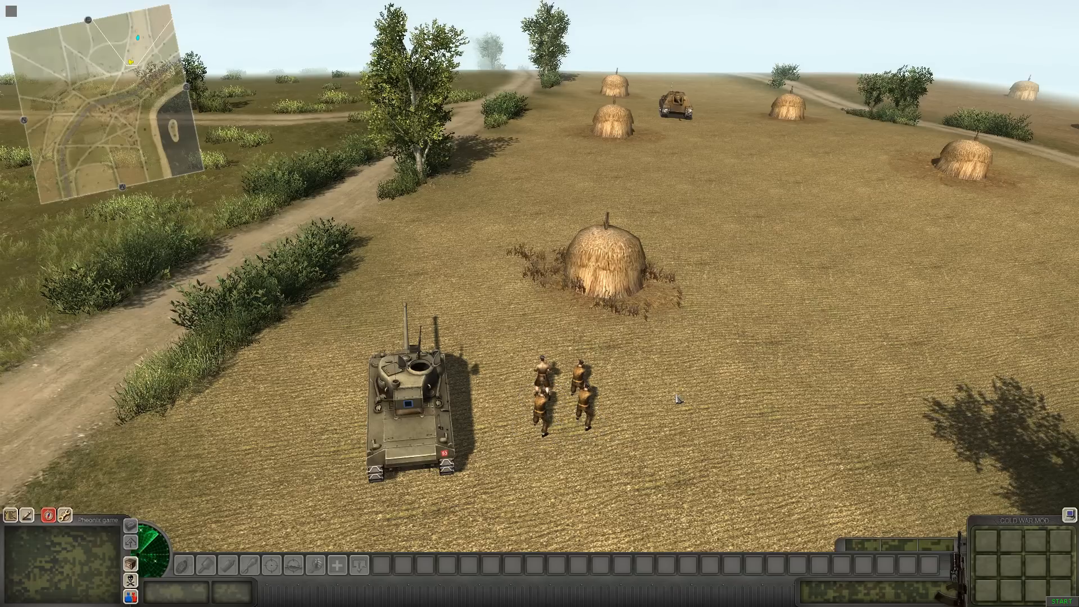
left_click(676, 106)
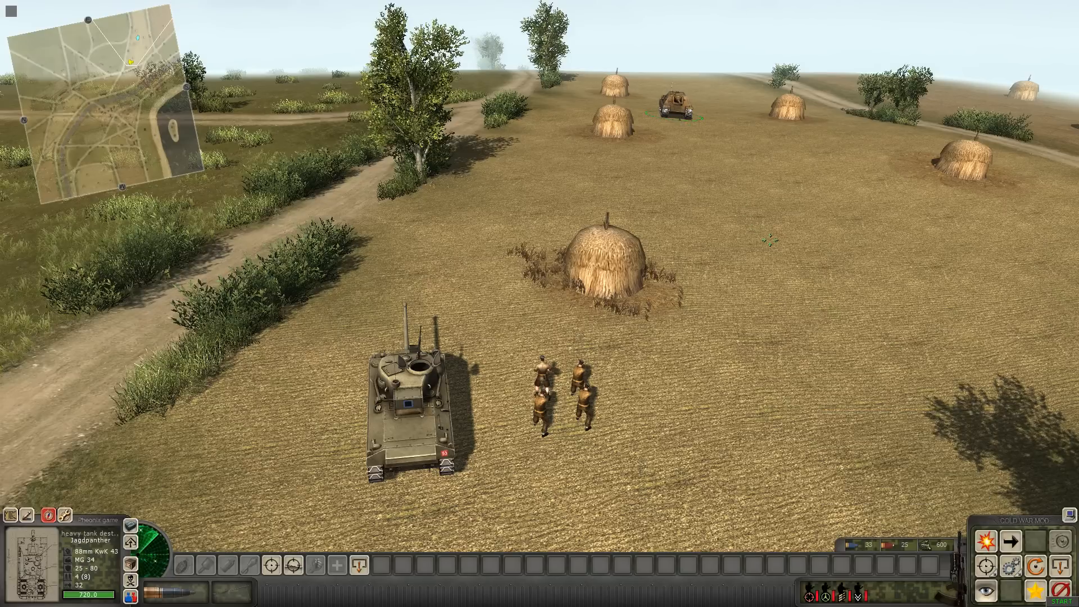
left_click(792, 232)
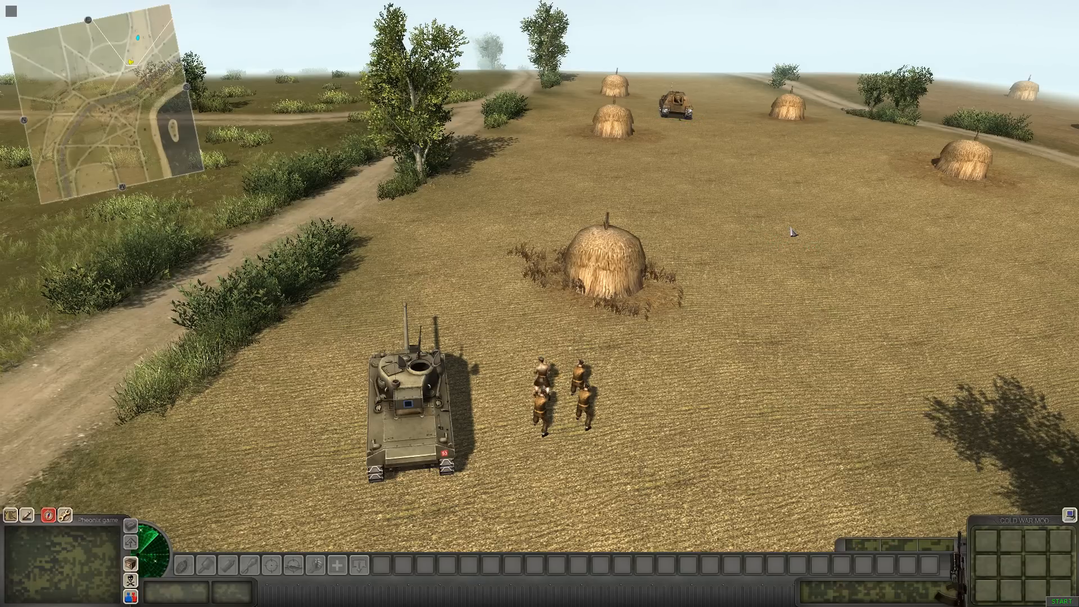
Step: Return to the editor view, assign the four crewmen to player 1 again and deselect them
key("F2")
left_click_drag(652, 450, 501, 361)
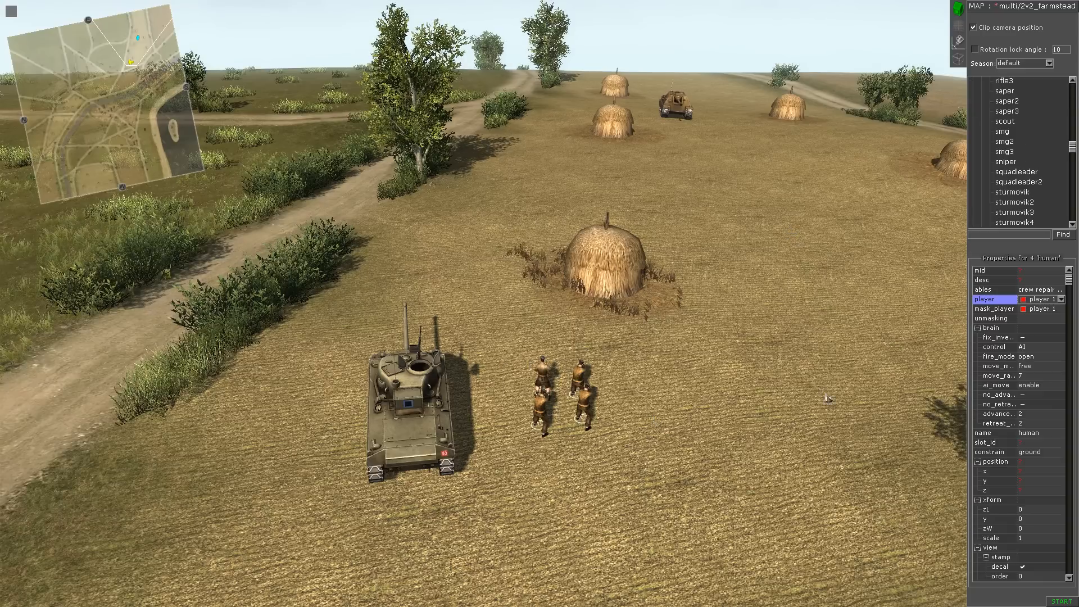
left_click(1045, 300)
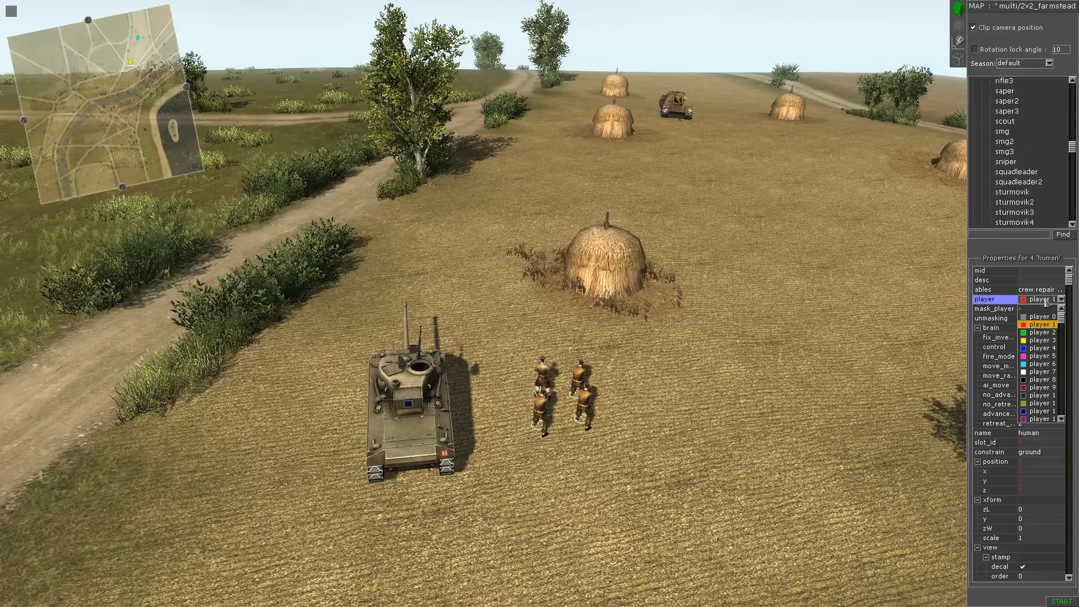
left_click(1041, 325)
left_click(1058, 301)
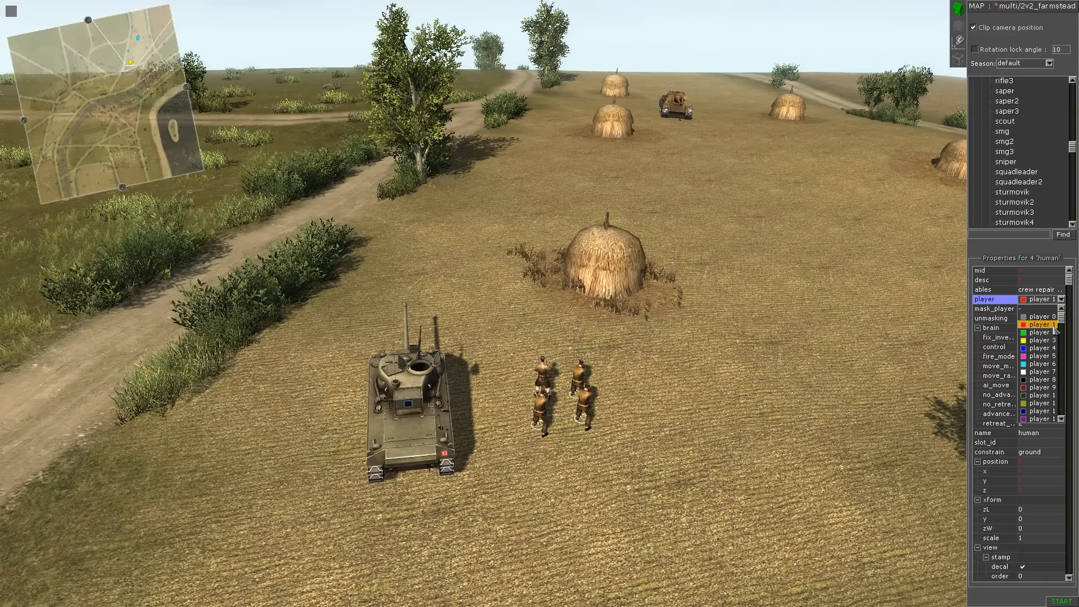
left_click(1045, 325)
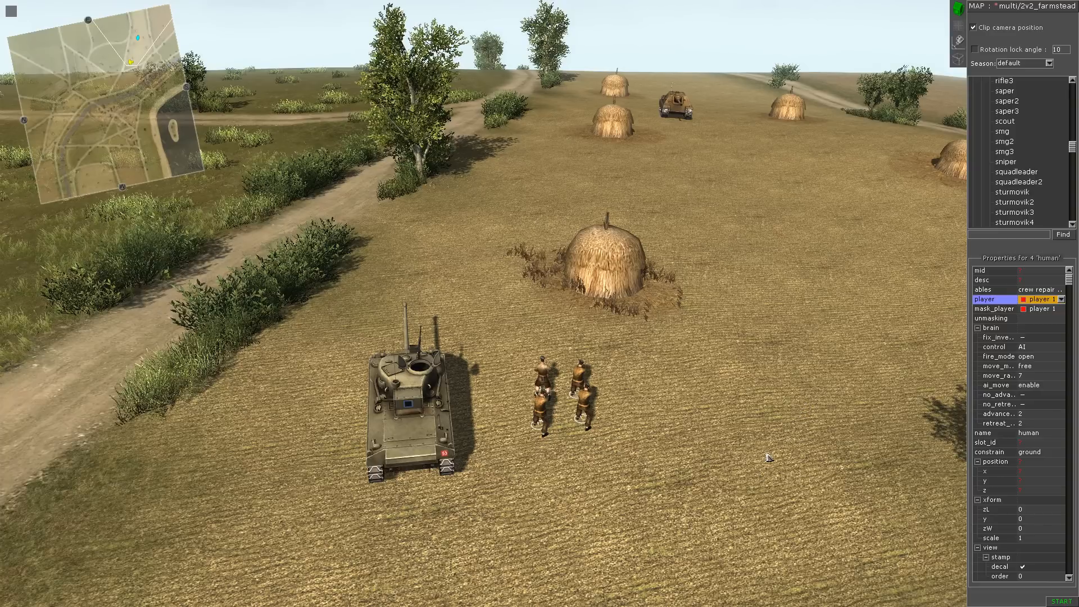
left_click(744, 415)
Step: Switch to the game view and order the four selected crewmen to board the m4a4_firefly
key("F1")
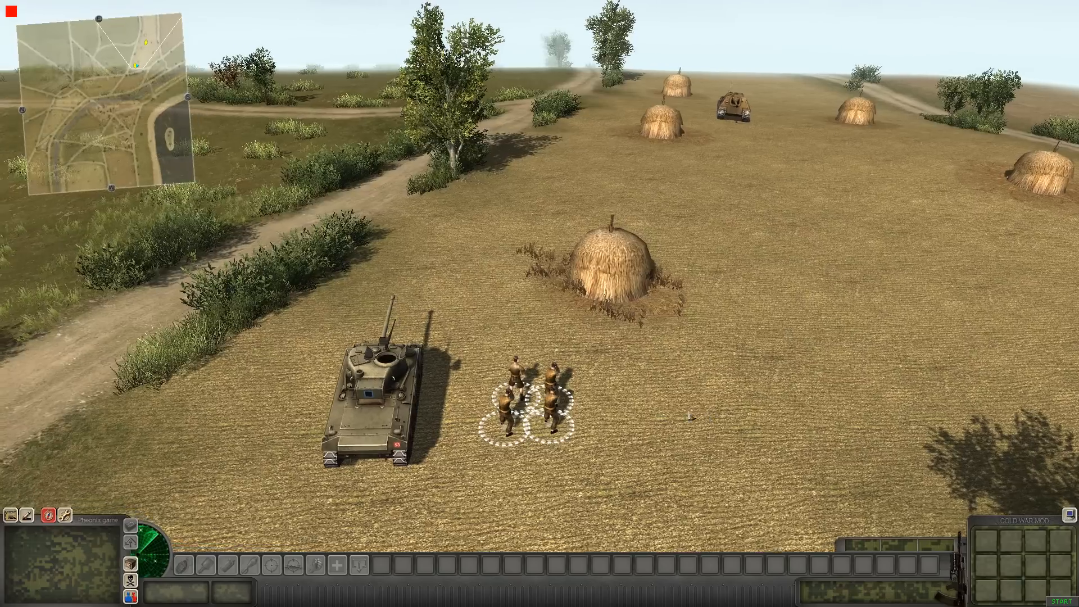
left_click_drag(478, 323, 609, 429)
right_click(370, 392)
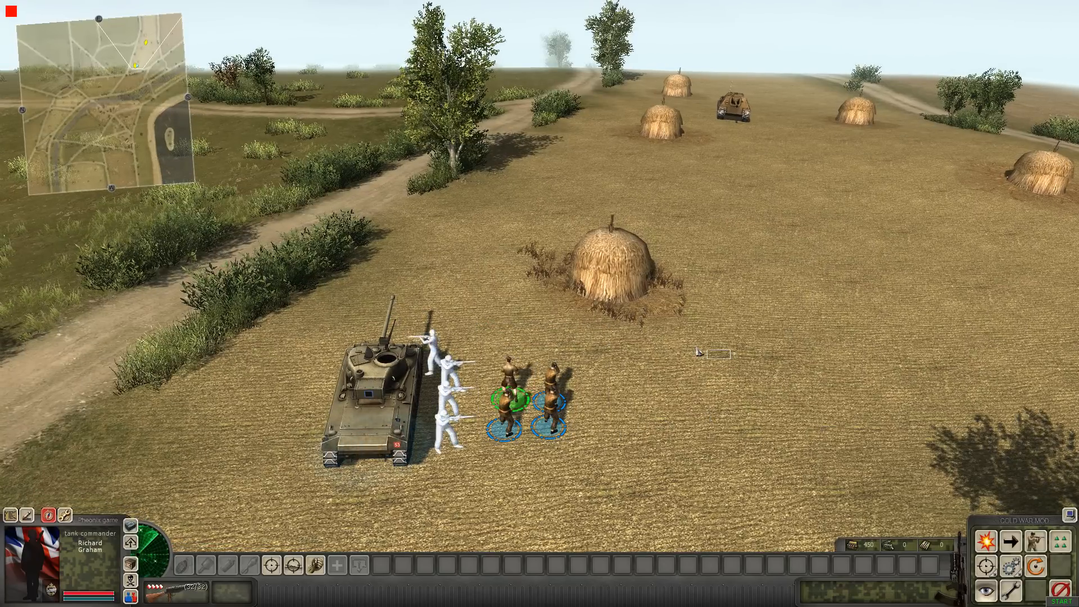
left_click(674, 285)
Step: Return to the editor view and select the jagdpanther standing between the haystacks
middle_click_drag(676, 286, 741, 356)
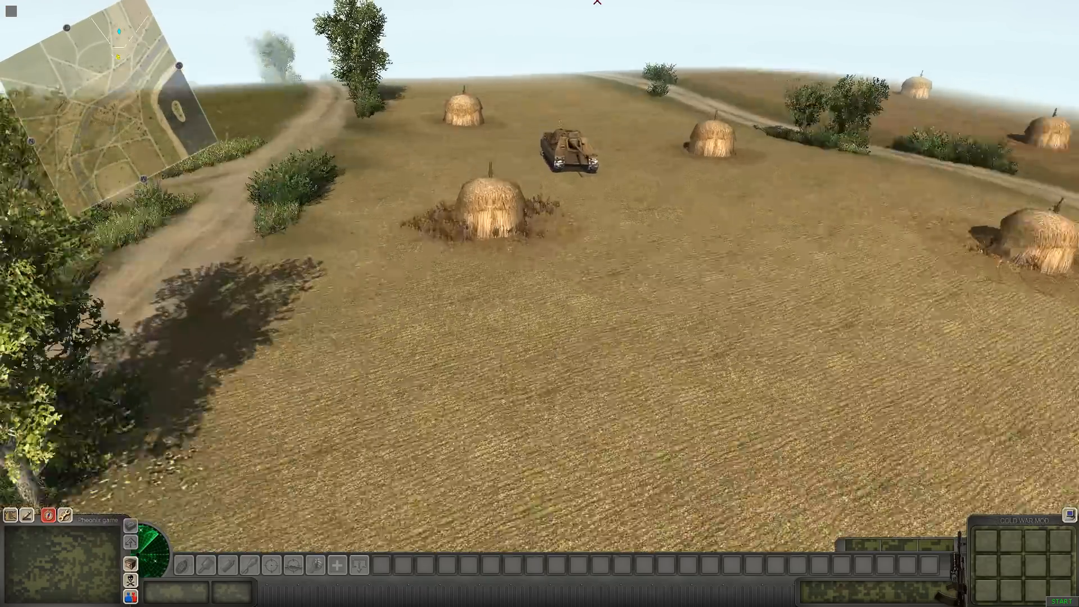
middle_click_drag(688, 281, 812, 320)
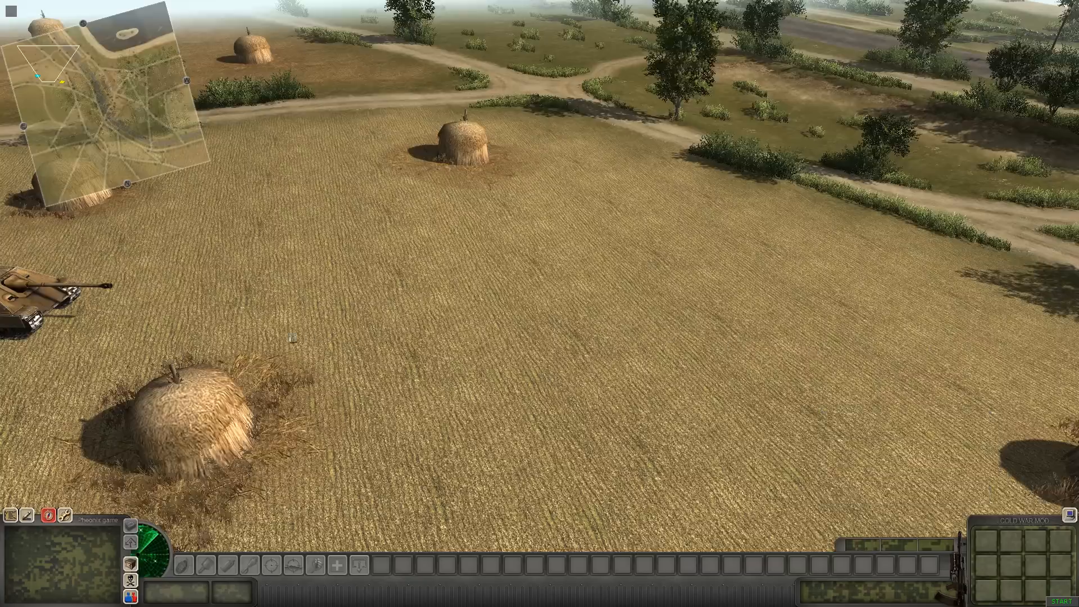
middle_click_drag(460, 335, 412, 331)
middle_click_drag(412, 1, 483, 56)
key("F2")
left_click(375, 284)
middle_click_drag(374, 280, 449, 270)
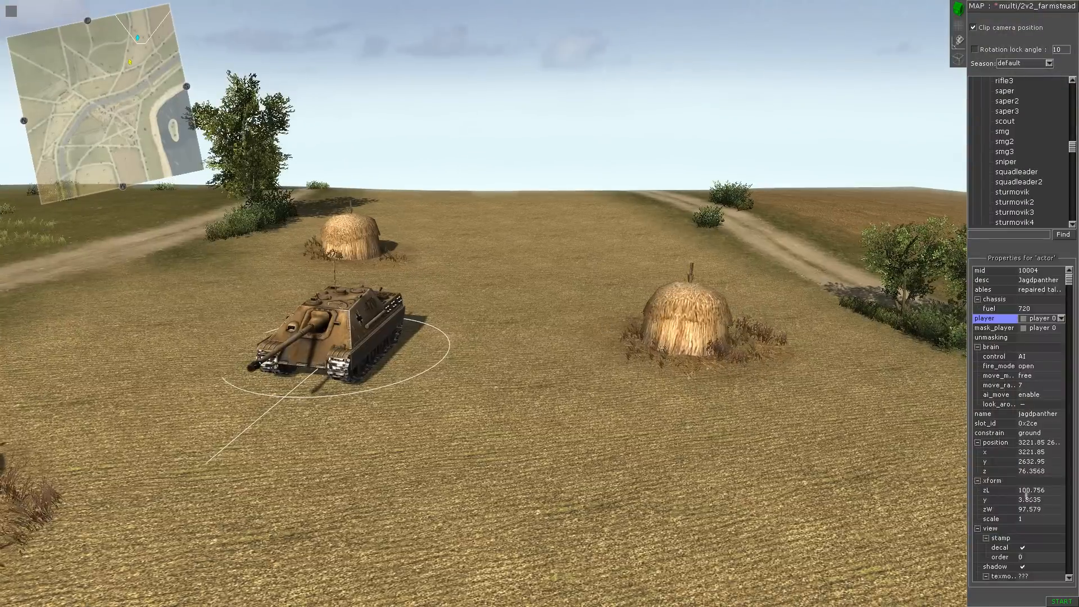
Step: Review the jagdpanther's track and texmod options and choose texmod d for the vehicle
scroll(1031, 517, "down", 4)
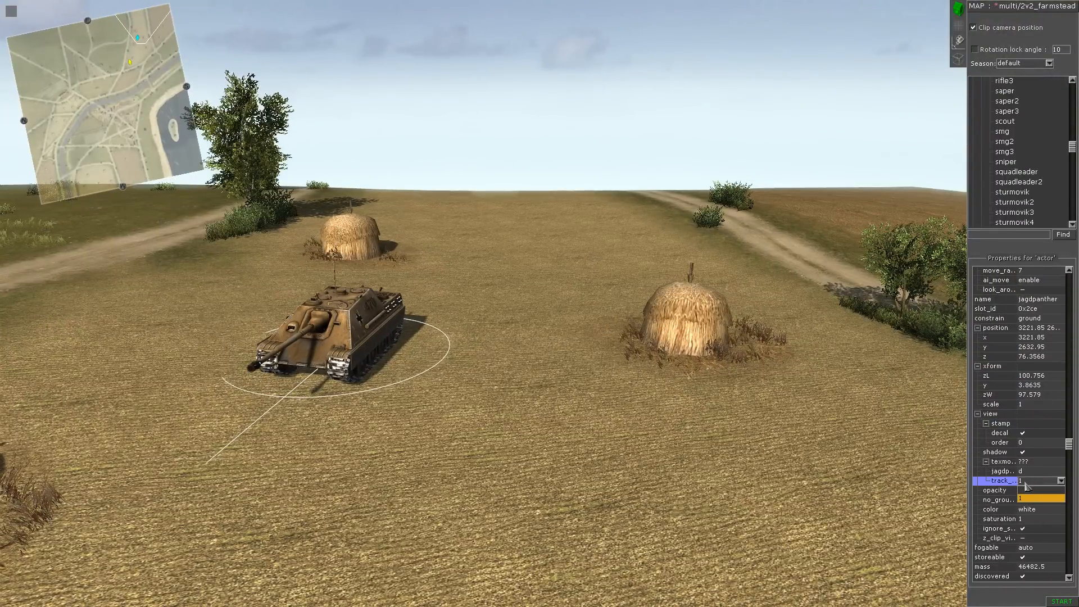
left_click(1035, 491)
middle_click_drag(809, 477, 966, 453)
left_click(1043, 463)
left_click(1035, 462)
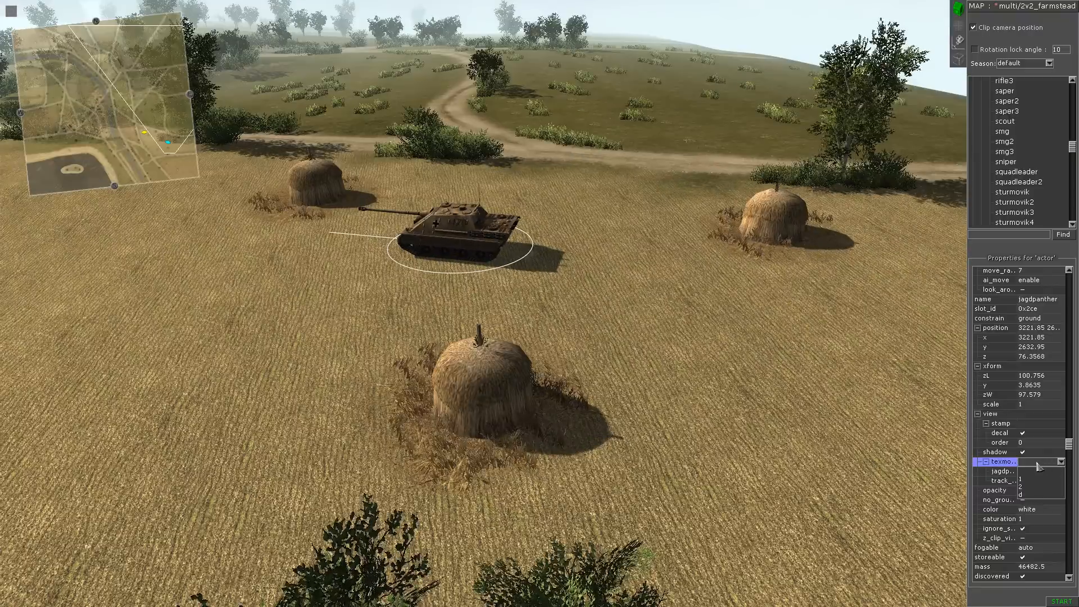
left_click(1038, 493)
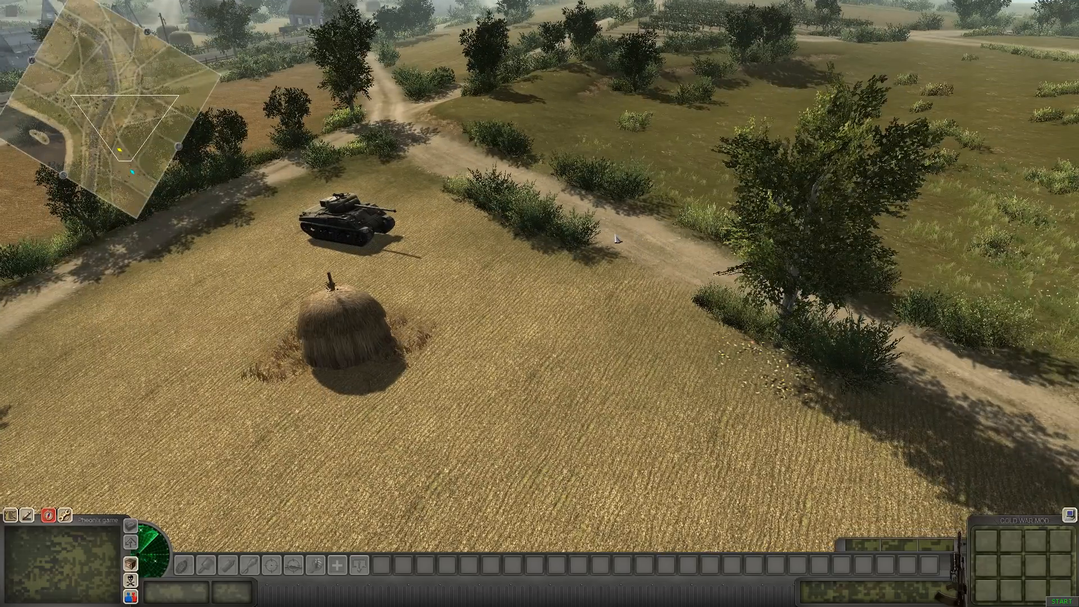
Step: In the game view, order the jagdpanther to advance across the field and switch control to player 1
key("Down")
middle_click_drag(614, 435, 489, 343)
left_click(822, 423)
right_click(740, 344)
key("alt+1")
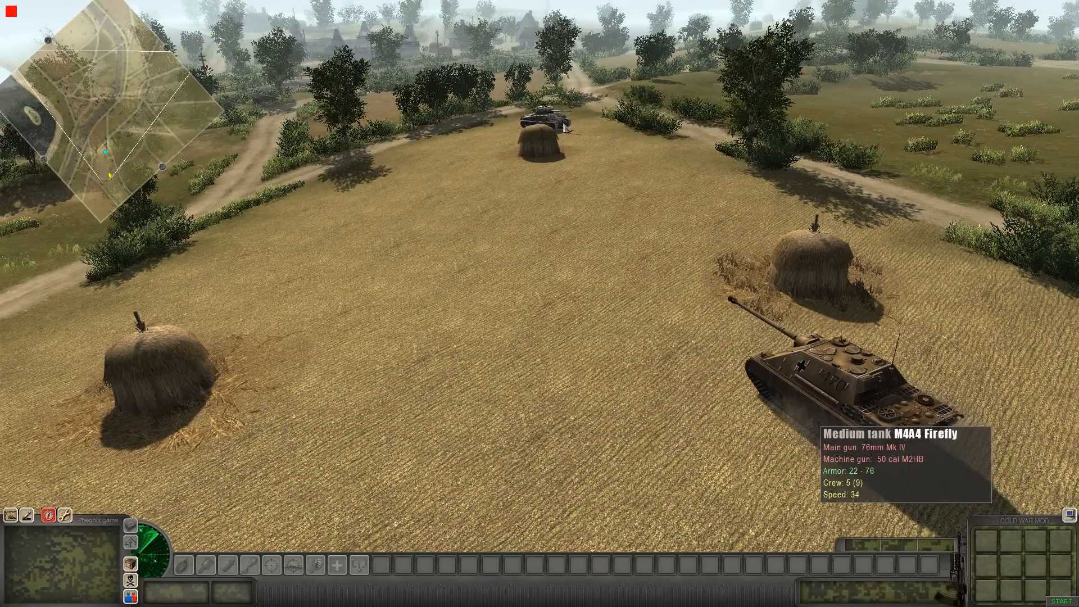
Step: Select the m4a4_firefly behind the far haystack and order it to move out into the field
left_click(549, 120)
right_click(641, 193)
left_click(641, 193)
middle_click_drag(641, 194, 675, 186)
left_click(502, 144)
right_click(641, 197)
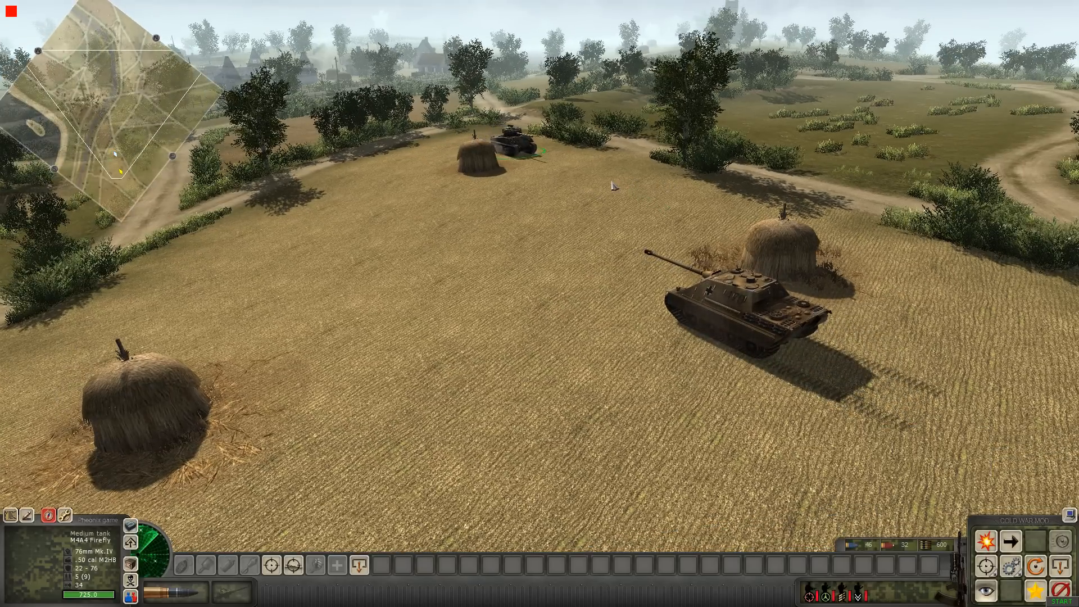
left_click(612, 185)
Step: Try to select the jagdpanther and order it to a nearby spot in the field
middle_click_drag(618, 123, 740, 592)
middle_click_drag(681, 493, 807, 335)
left_click(809, 317)
right_click(747, 326)
left_click(742, 331)
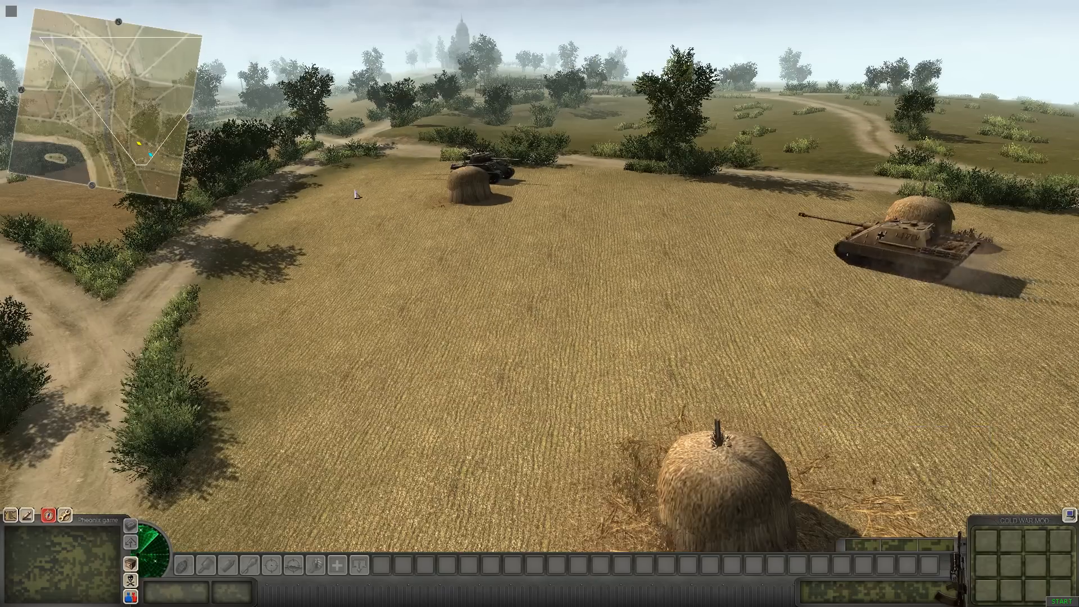
Step: Return to the editor view, select the jagdpanther and set its mask_player to player 1
middle_click_drag(357, 200, 409, 203)
key("F2")
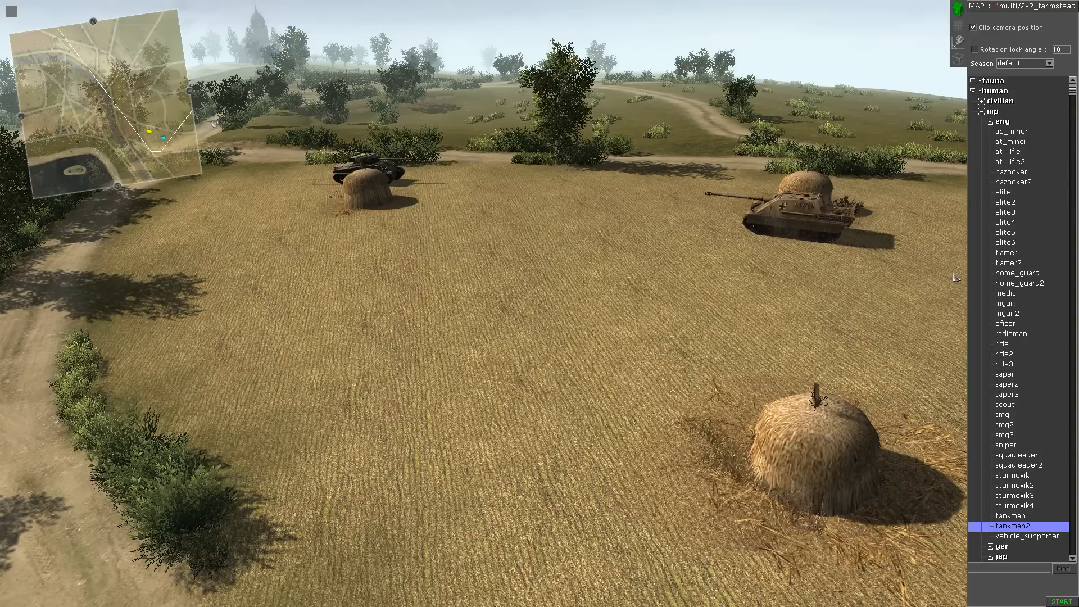
left_click(780, 216)
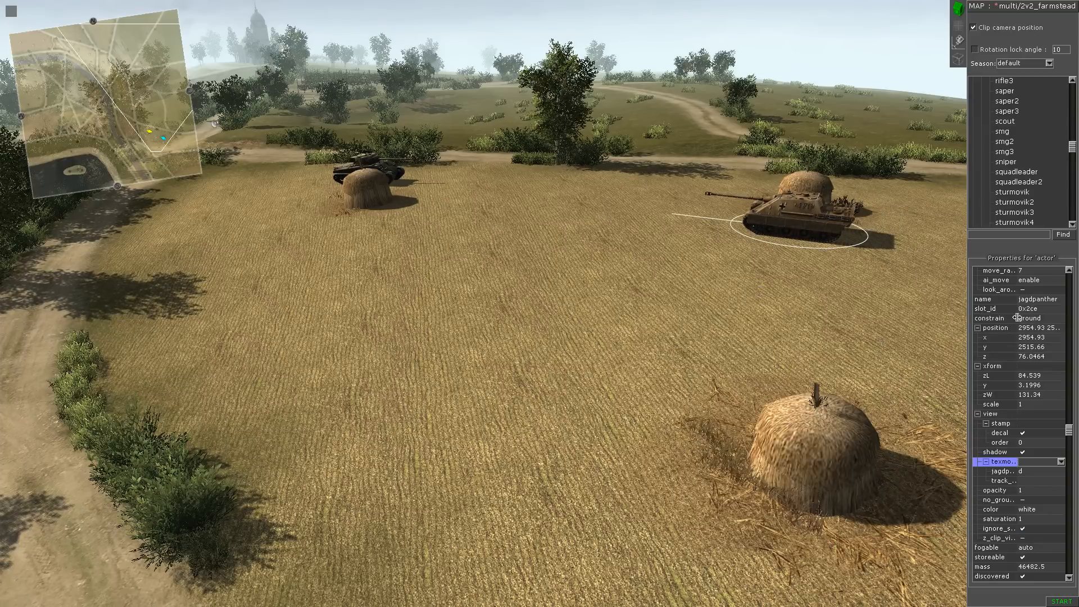
scroll(1017, 318, "up", 4)
left_click(1049, 332)
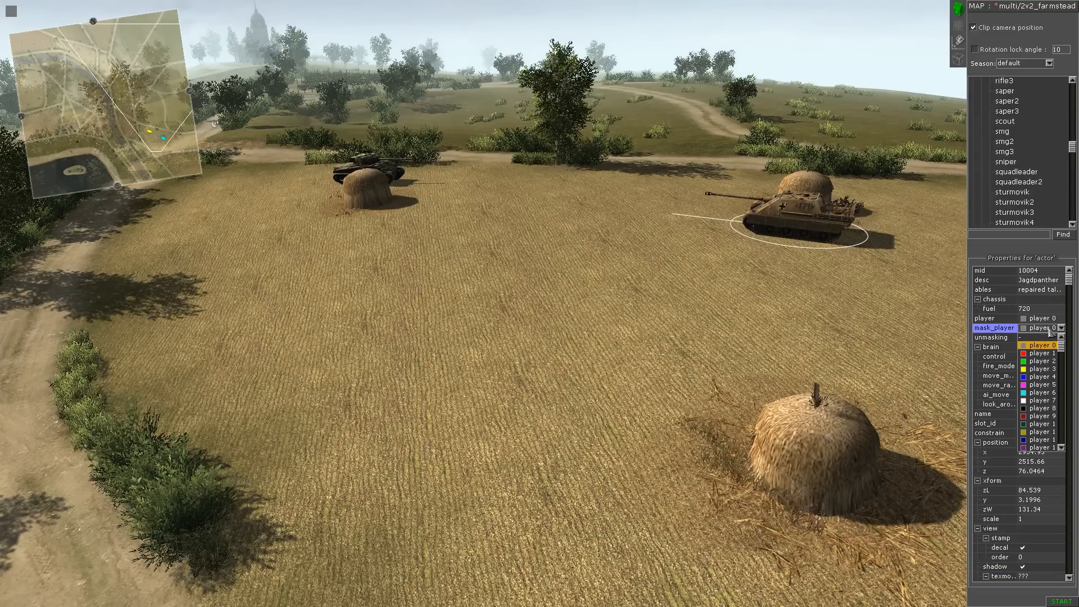
left_click(1048, 331)
left_click(1048, 340)
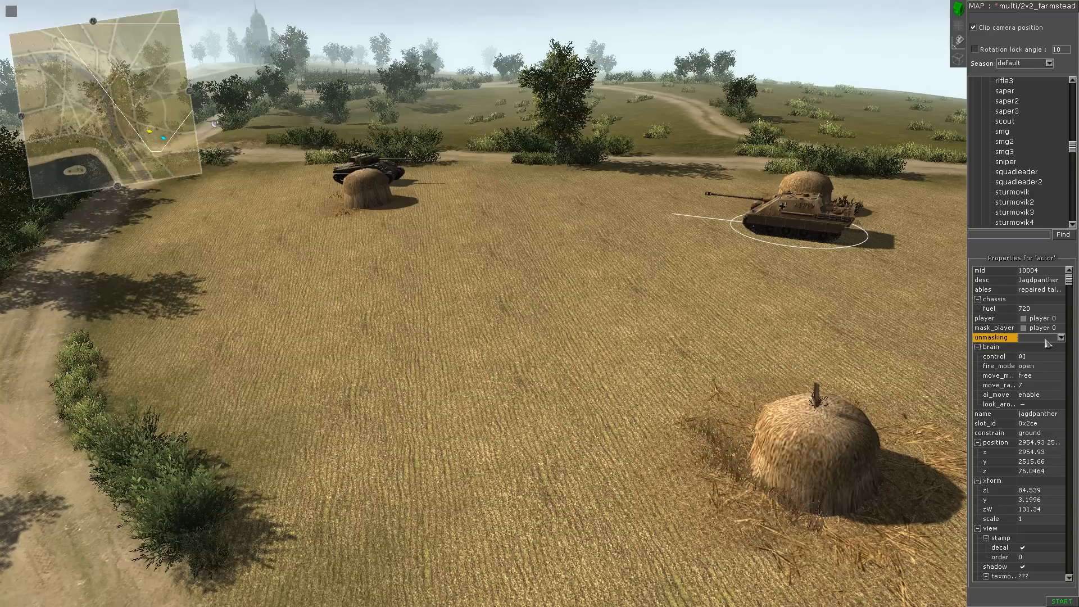
left_click(1049, 330)
left_click(1042, 353)
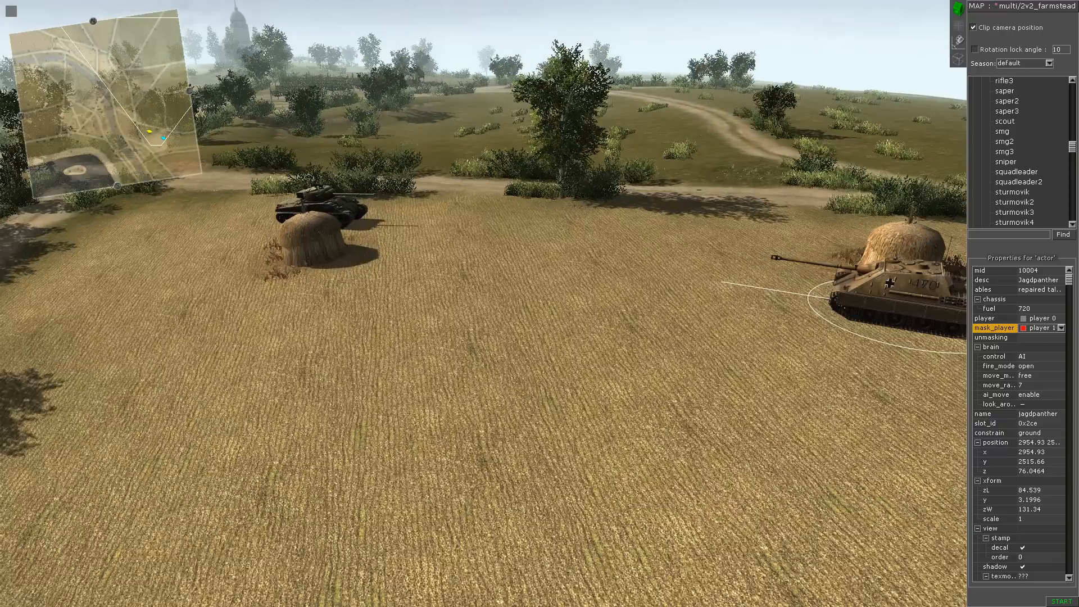
middle_click_drag(725, 247, 411, 268)
middle_click_drag(285, 236, 729, 269)
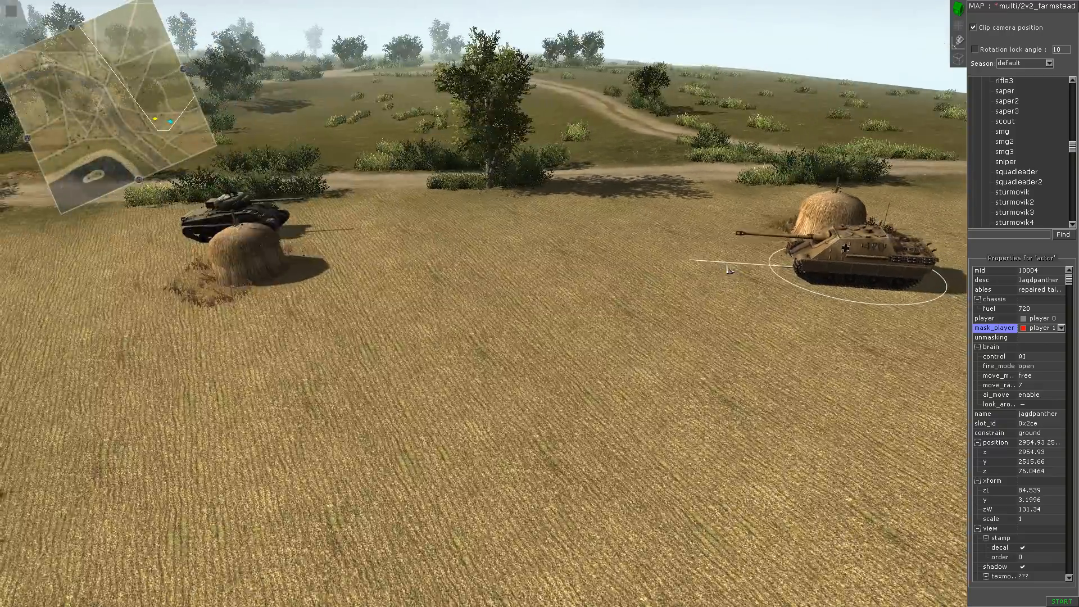
Step: Set the jagdpanther's mask_player to player 2, deselect it and switch to the game view
left_click(1038, 329)
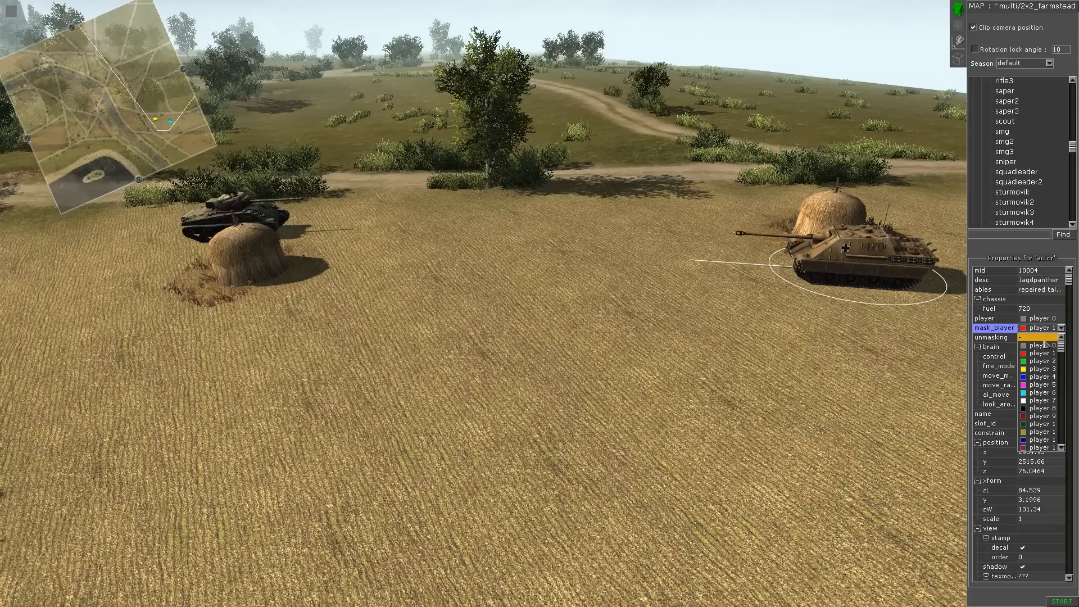
left_click(1042, 320)
left_click(1043, 329)
left_click(1037, 363)
left_click(735, 350)
key("F1")
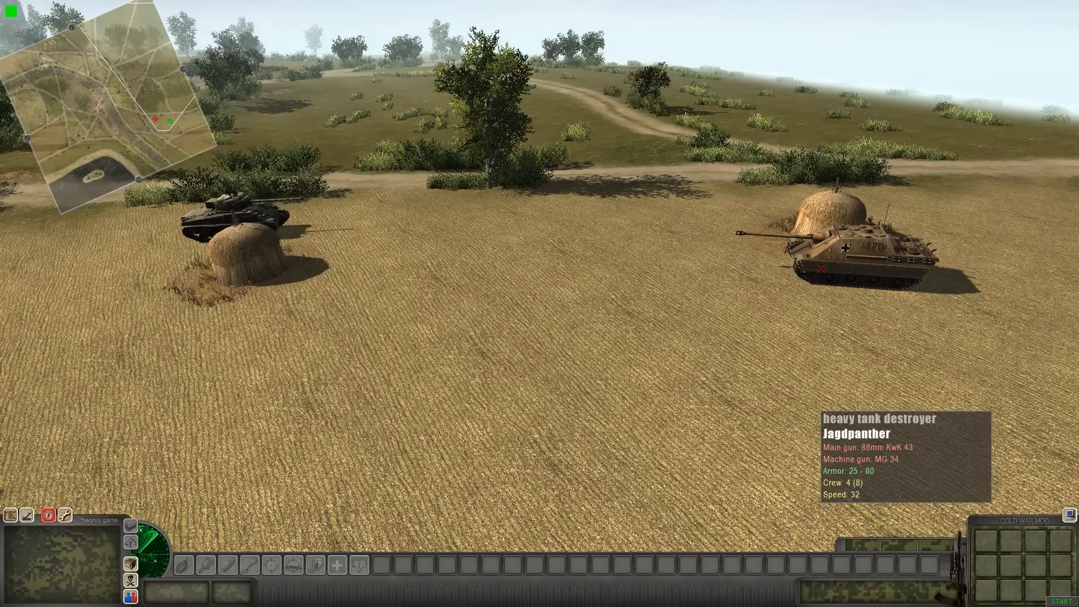
Step: Return to the editor view, change the jagdpanther's mask_player once more and go back to the game view
key("F1")
left_click(838, 269)
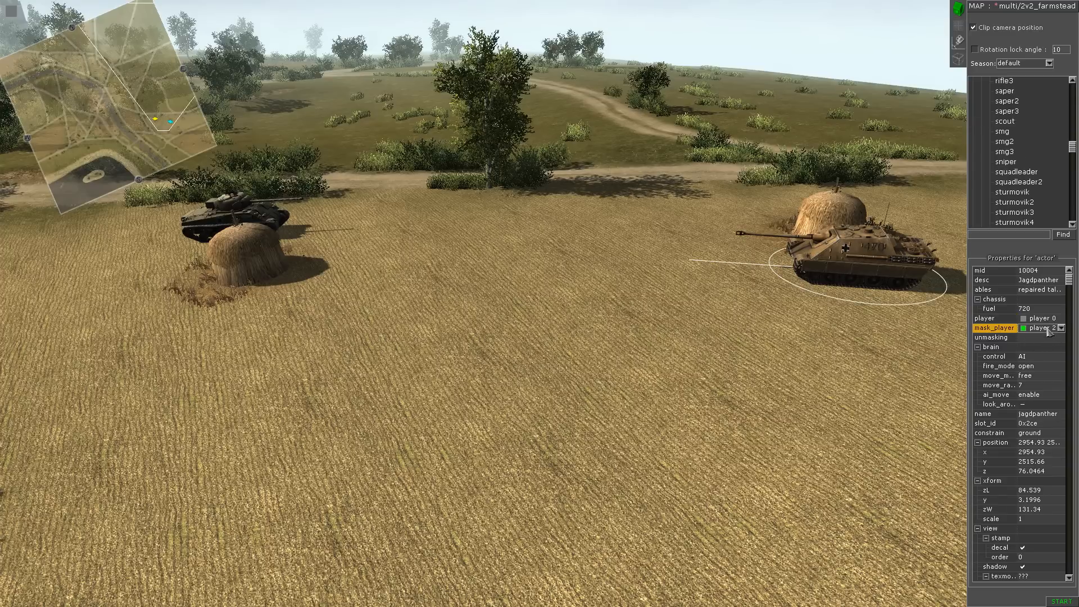
left_click(1055, 329)
left_click(1023, 349)
key("F1")
Step: Return to the editor view, collapse the mp entities and expand the fortification category under construction, social
middle_click_drag(607, 313, 746, 352)
scroll(577, 321, "down", 3)
scroll(448, 200, "up", 3)
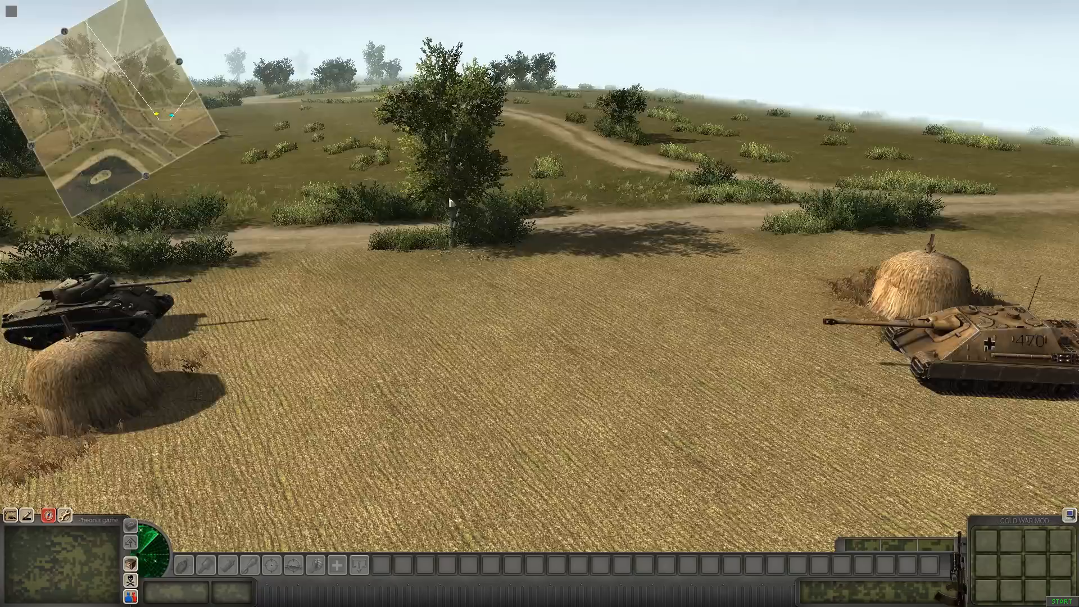
middle_click_drag(452, 203, 787, 323)
middle_click_drag(510, 265, 798, 315)
middle_click_drag(200, 373, 547, 377)
key("F2")
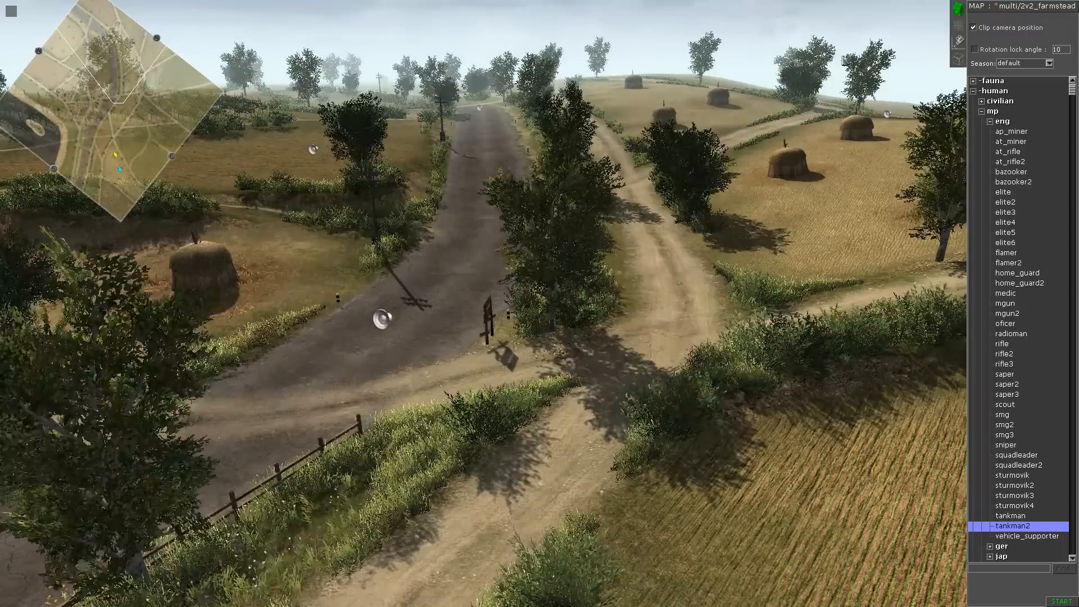
left_click(981, 112)
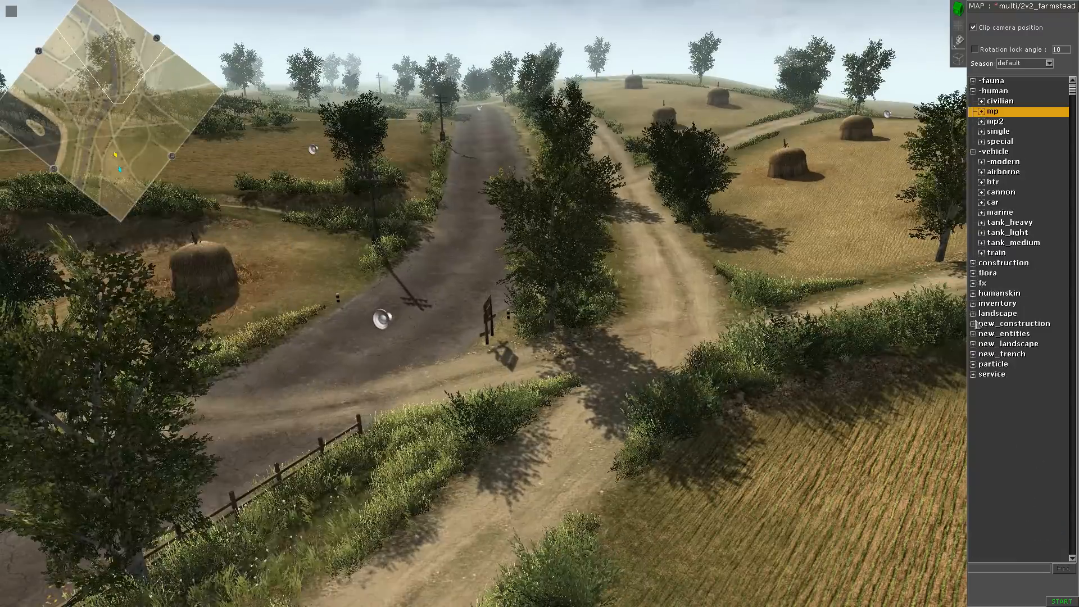
left_click(972, 262)
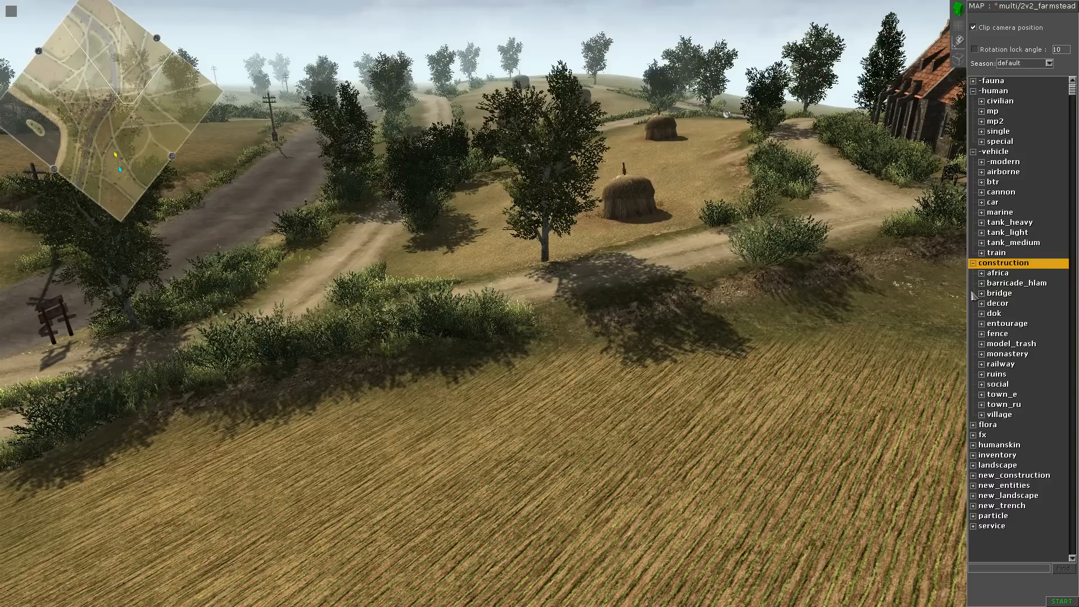
left_click(982, 384)
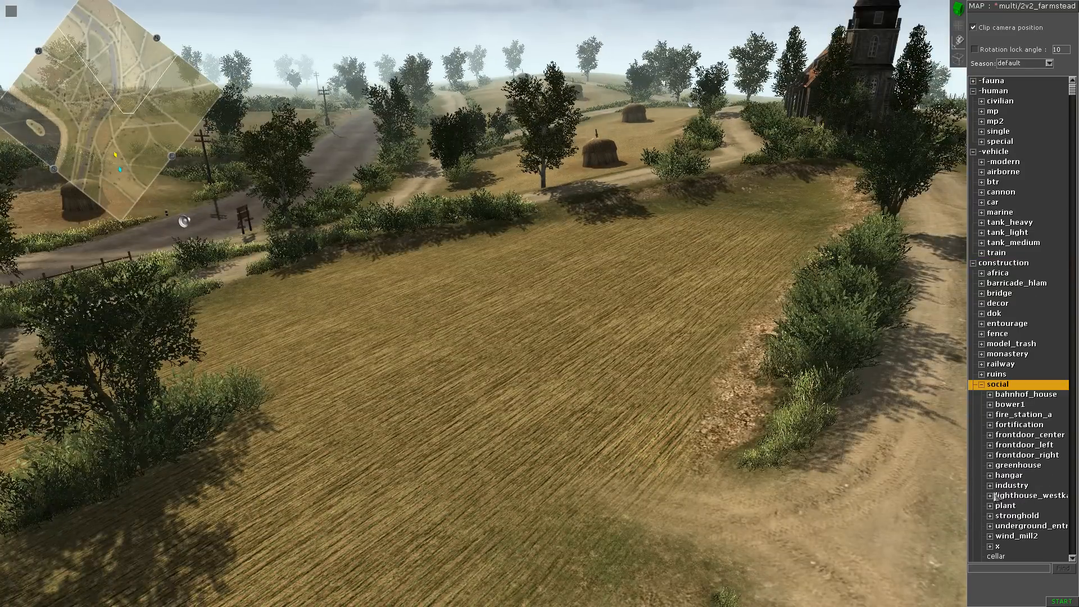
left_click(990, 425)
scroll(1020, 478, "down", 7)
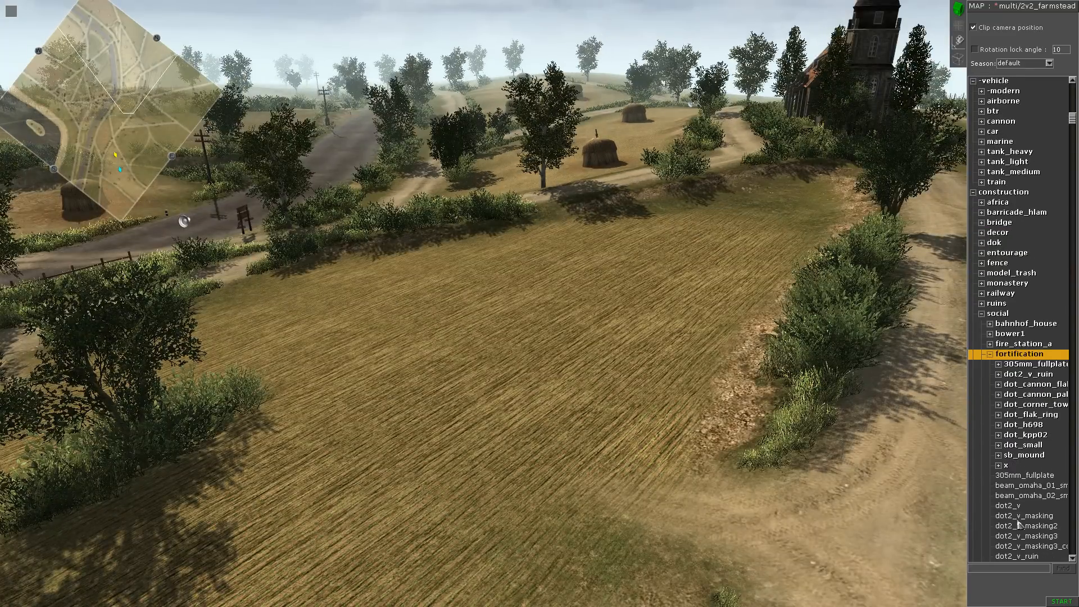
Step: Browse the fortification objects from dot2a_v_entrance onward and place three pyramid-shaped dot_element_omaha obstacles in the field
left_click(1016, 436)
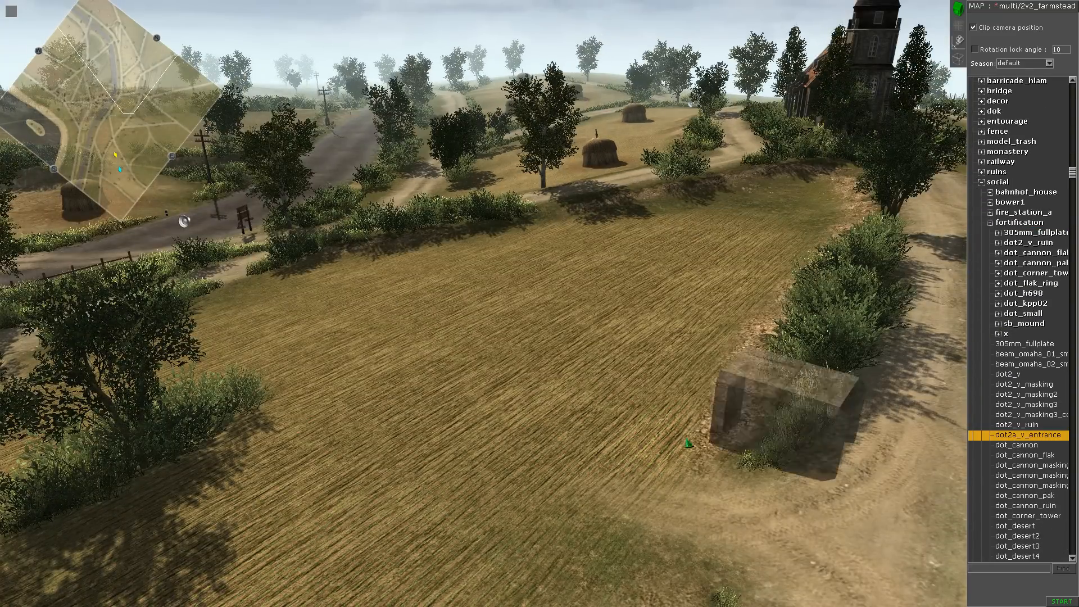
key("Down")
key("Down")
key("Down")
key("Down")
key("Down")
key("Down")
key("Down")
key("Down")
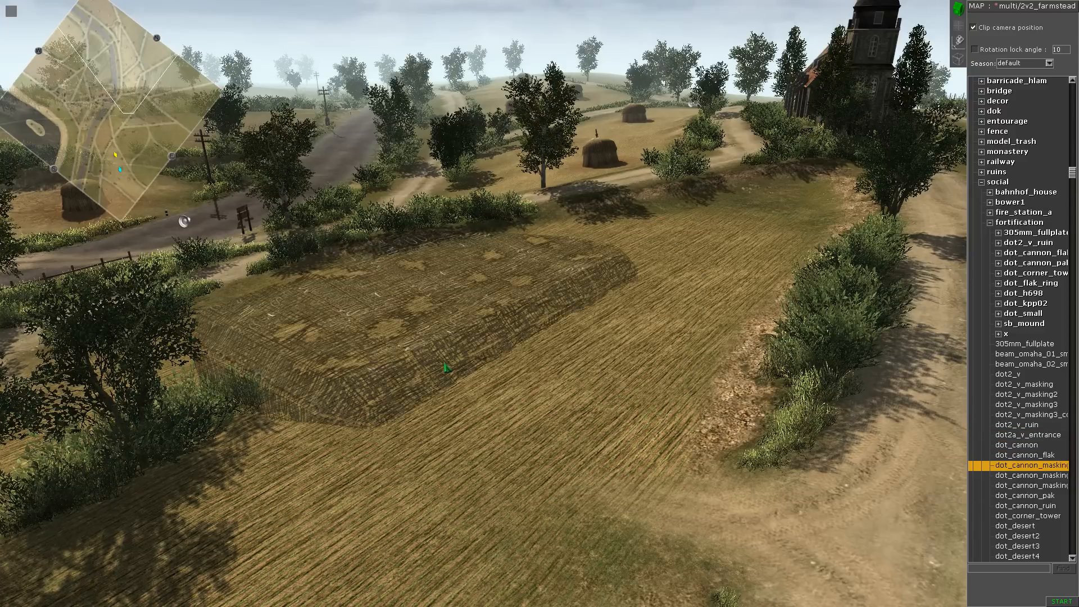
key("Down")
key("Down")
key("Down")
key("Down")
key("Down")
key("Down")
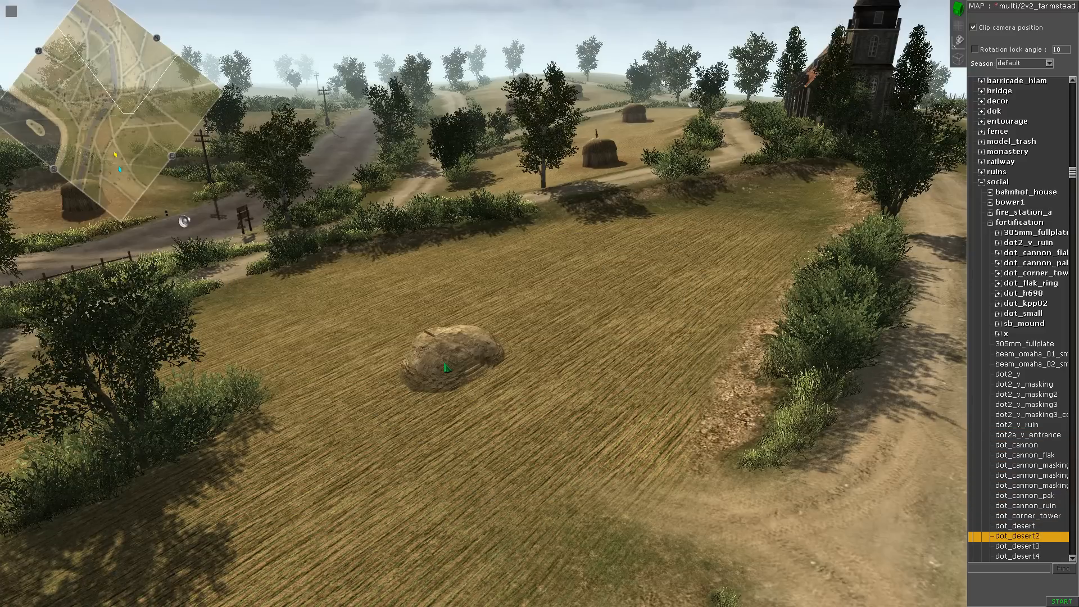
key("Up")
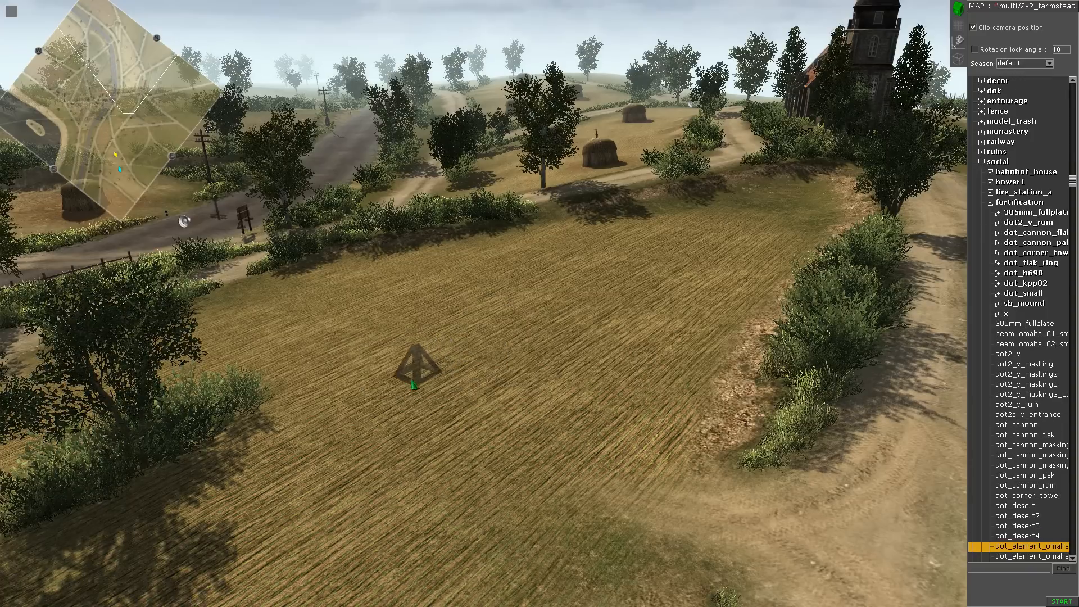
left_click(416, 395)
left_click(452, 307)
left_click(597, 352)
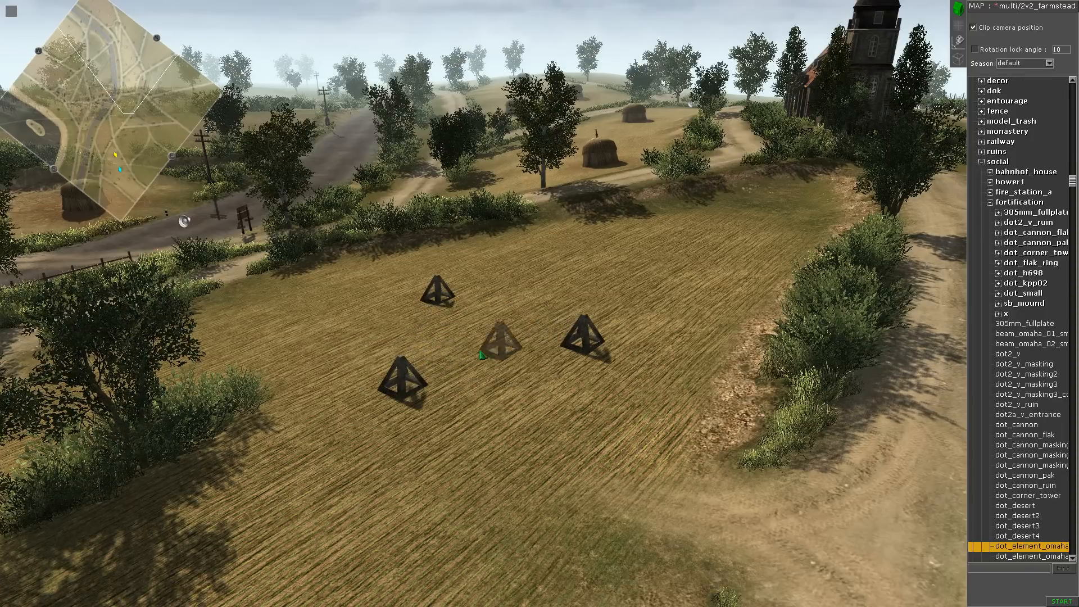
Step: Continue through the fortification objects to dot_sack_mg03_ruin and place two sandbag emplacements behind the pyramid obstacles
key("Down")
key("Down")
key("Down")
key("Down")
key("Down")
key("Down")
key("Down")
key("Down")
key("Down")
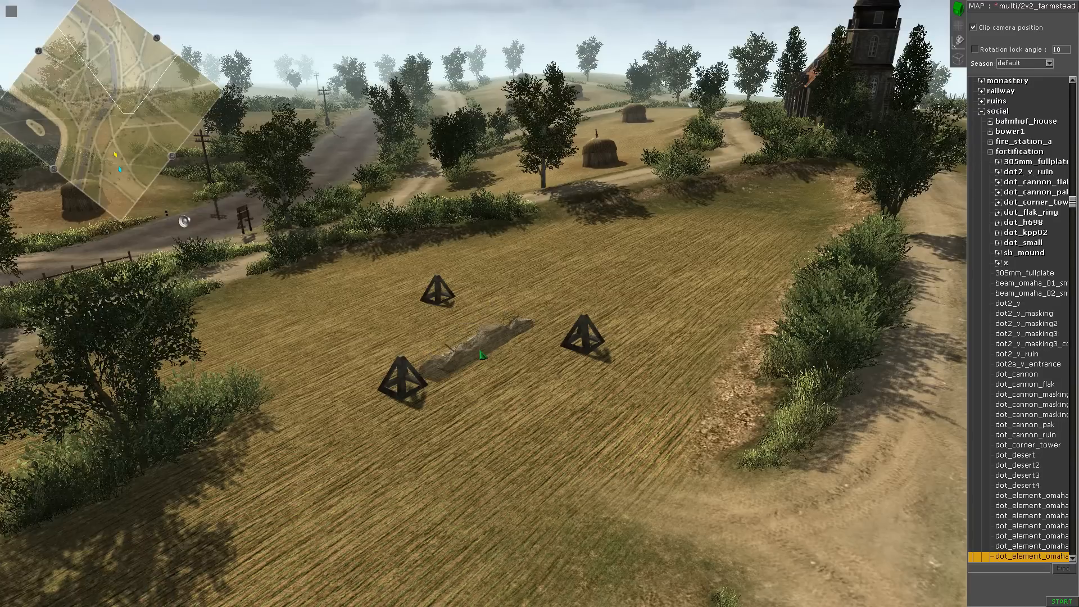
key("Down")
key("Down")
key("Down")
key("Down")
key("Down")
key("Down")
key("Down")
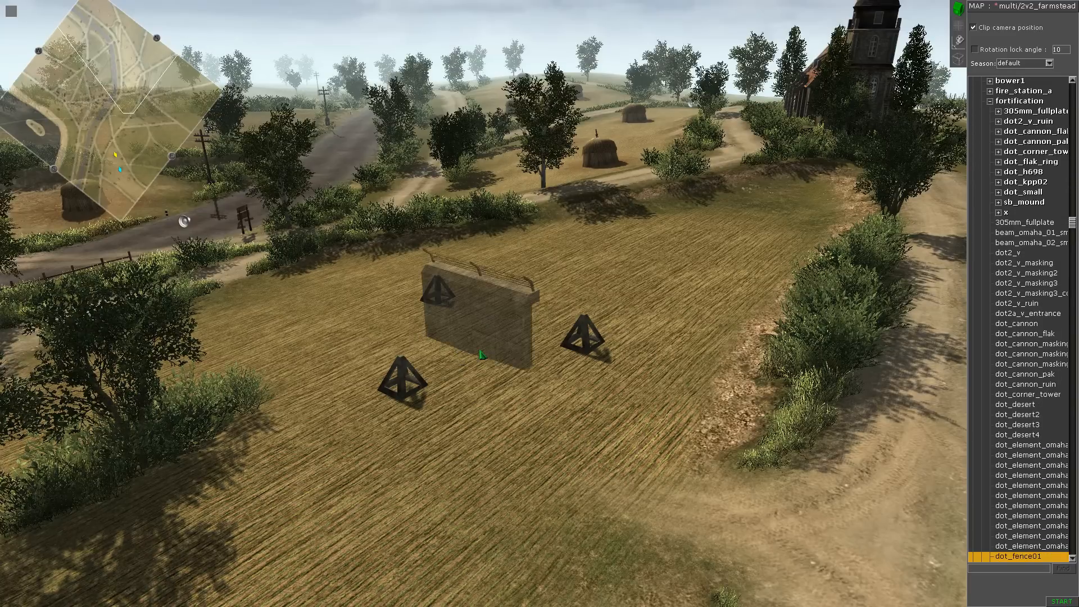
key("Down")
key("Down")
key("Down")
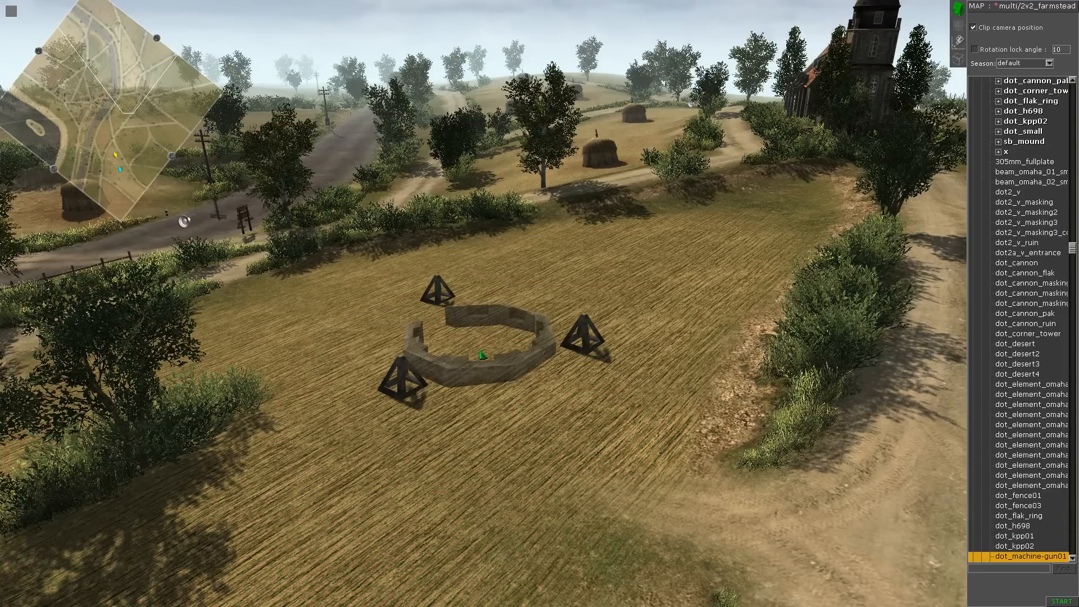
left_click(544, 288)
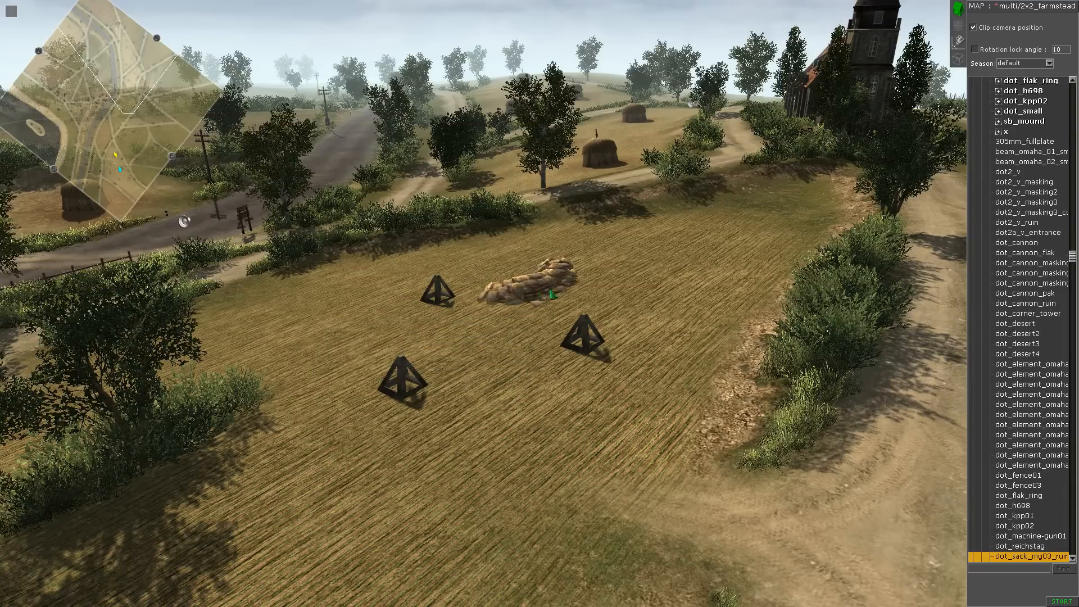
left_click(686, 260)
Step: Browse on through the trench and bunker pieces to eg_omaha2 and place three of these anti-tank hedgehogs among the obstacles
key("Down")
key("Down")
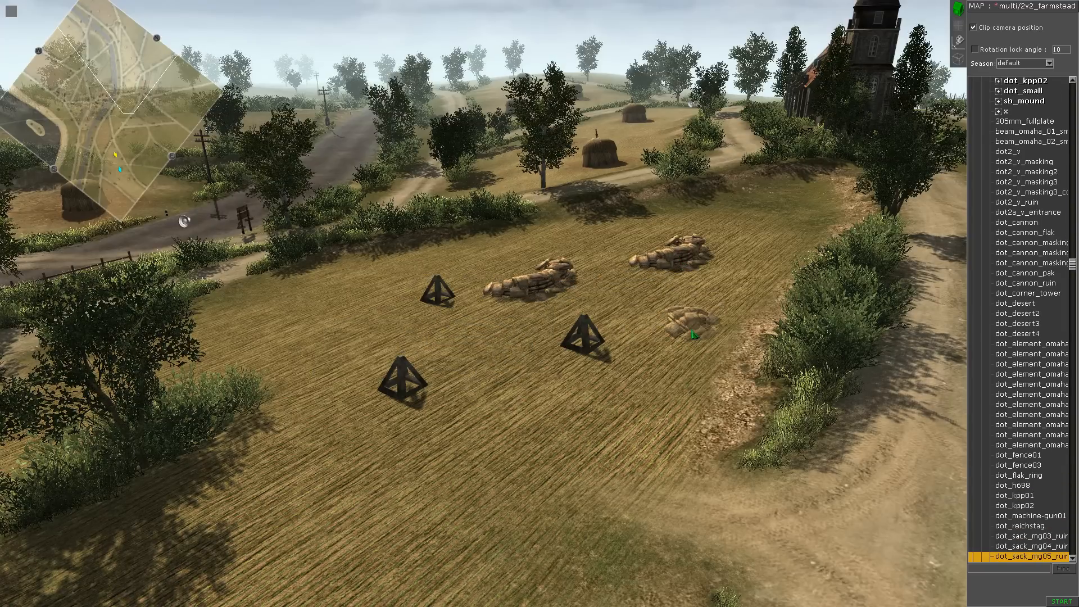
key("Down")
key("Down")
key("Down")
key("Down")
key("Down")
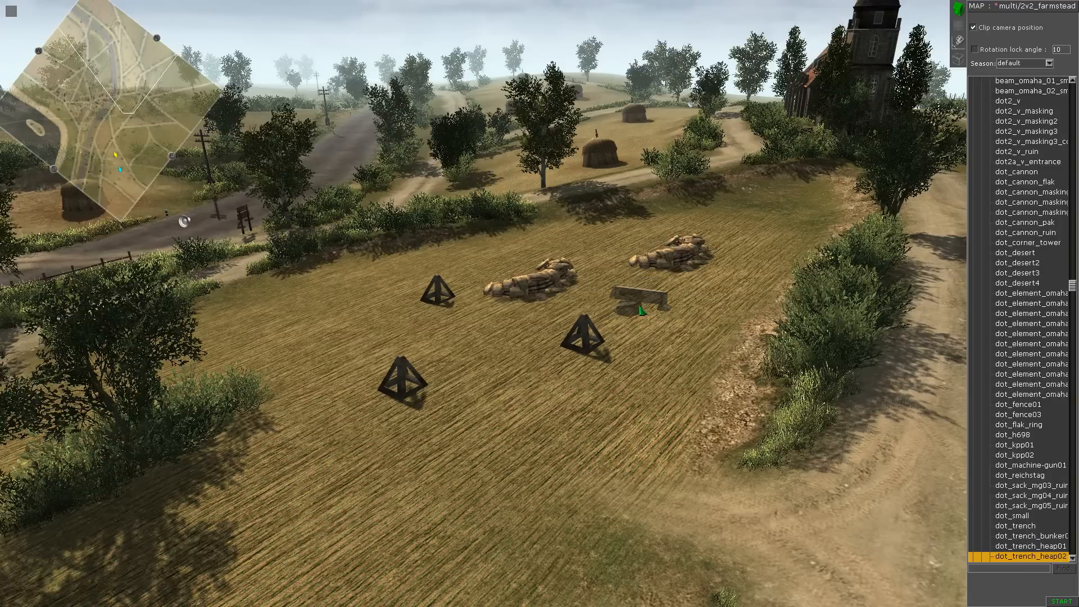
key("Down")
key("Down")
key("Down")
key("Down")
key("Down")
key("Down")
key("Down")
key("Down")
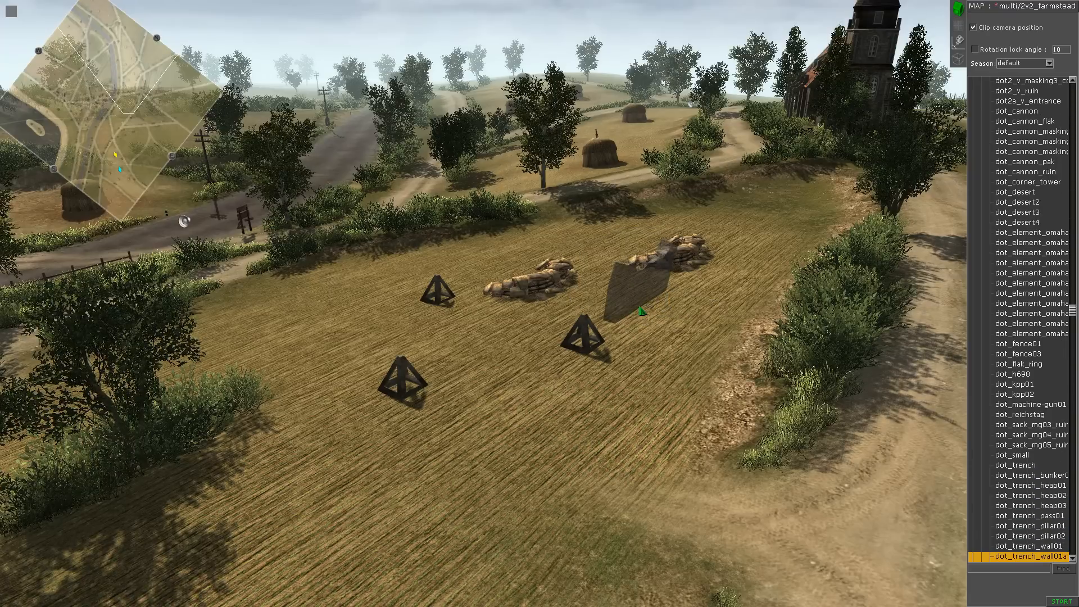
key("Down")
key("Down")
key("Down")
key("Down")
key("Down")
key("Down")
key("Down")
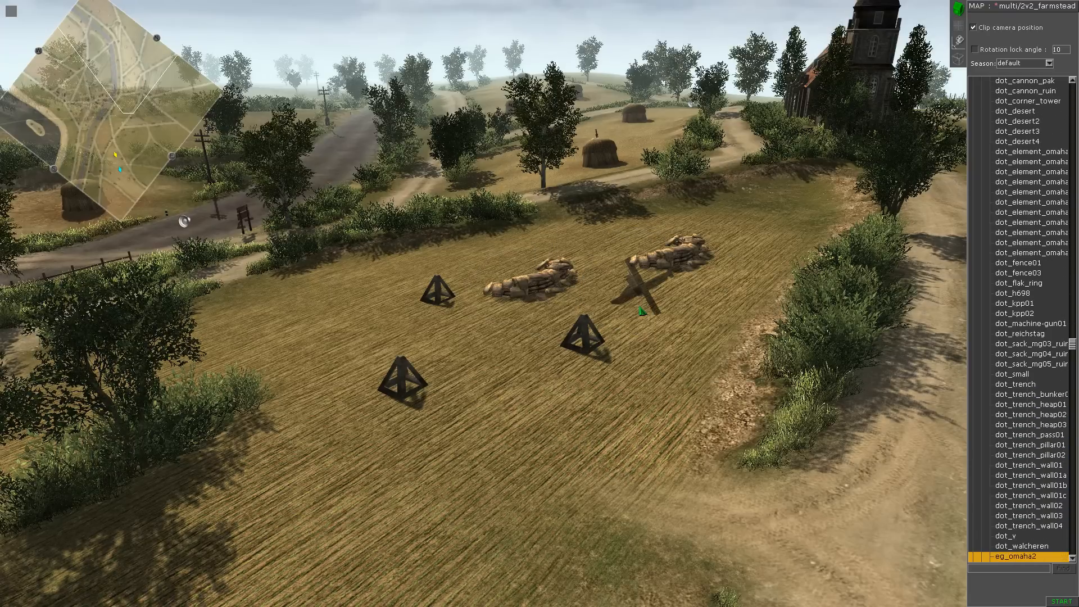
key("Up")
left_click(641, 311)
left_click(604, 454)
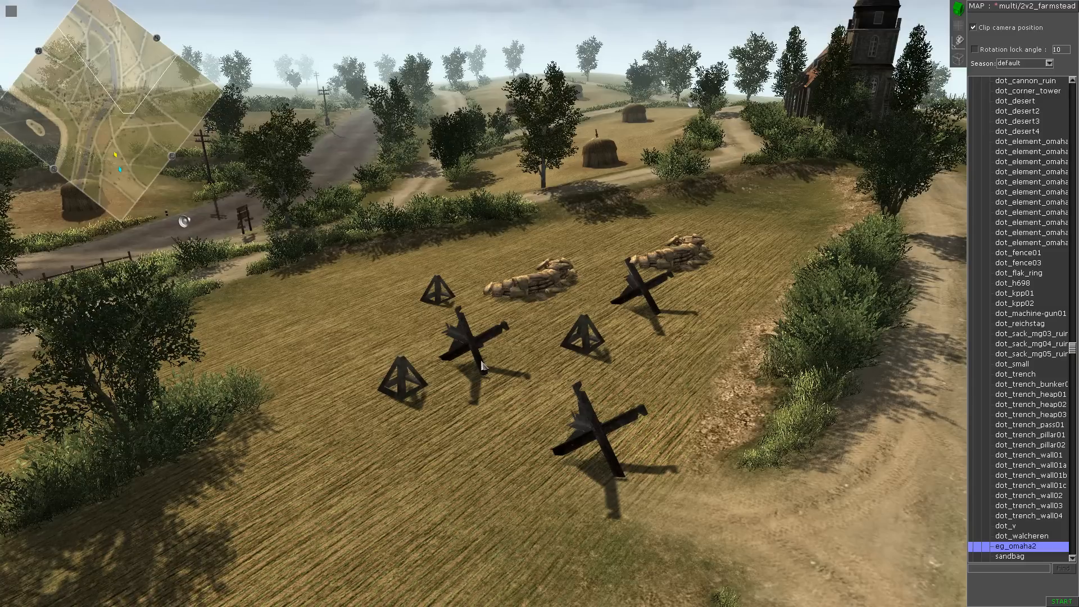
Step: Rotate the sandbag emplacement directly behind the obstacles to a zL of about -22.7 and a zW of about 151
middle_click_drag(499, 371, 519, 309)
left_click(470, 279)
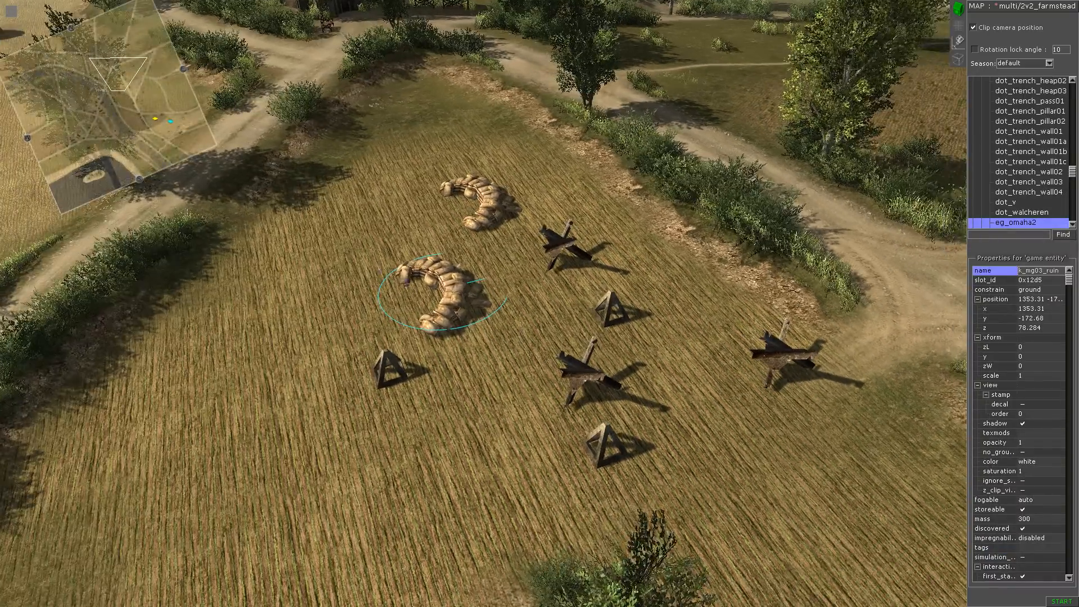
left_click_drag(521, 306, 342, 347)
middle_click_drag(348, 332, 542, 350)
scroll(571, 352, "up", 3)
left_click_drag(523, 347, 480, 302)
left_click_drag(455, 400, 509, 379)
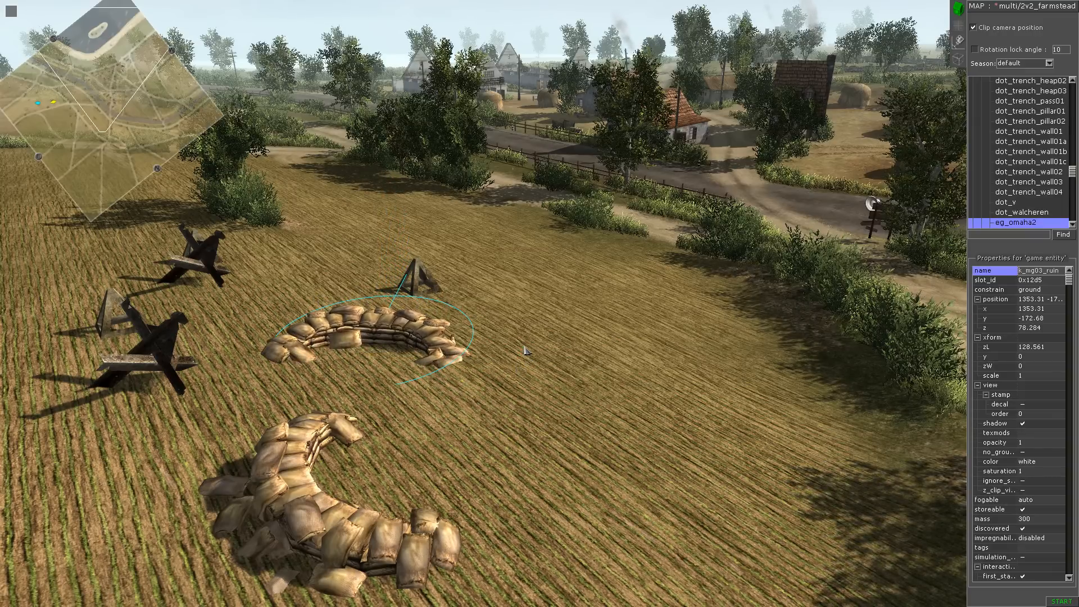
middle_click_drag(530, 351, 678, 528)
scroll(678, 532, "down", 3)
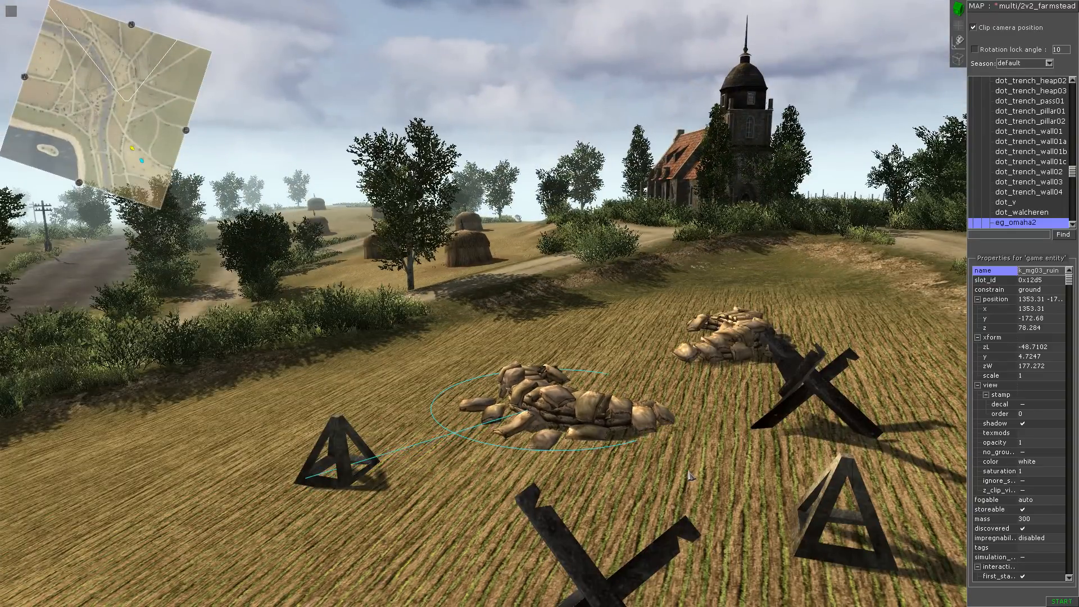
middle_click_drag(690, 476, 545, 435)
right_click_drag(670, 473, 630, 469)
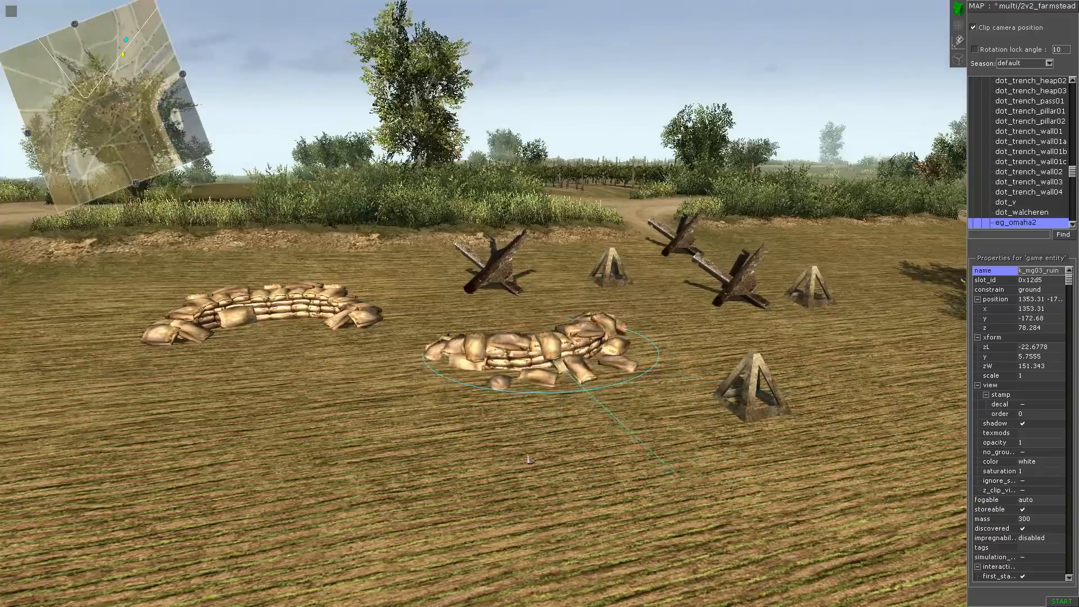
Step: Move the other sandbag emplacement onto the dirt track at the field's edge and rotate it to a zL of about 139
scroll(624, 466, "down", 4)
left_click(444, 282)
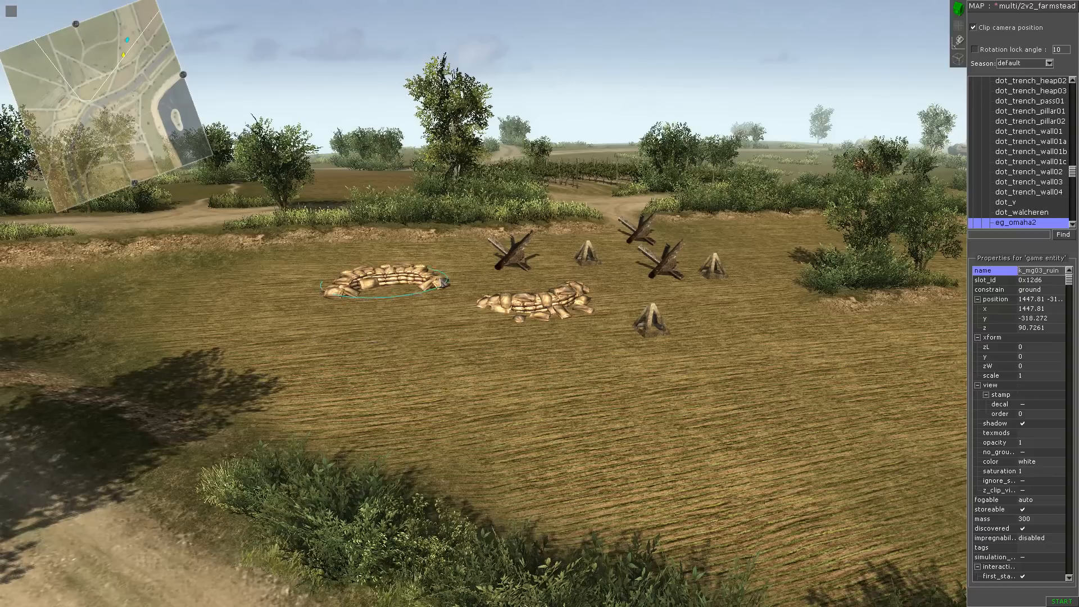
middle_click_drag(443, 282, 505, 246)
left_click_drag(506, 246, 379, 242)
right_click_drag(379, 242, 219, 229)
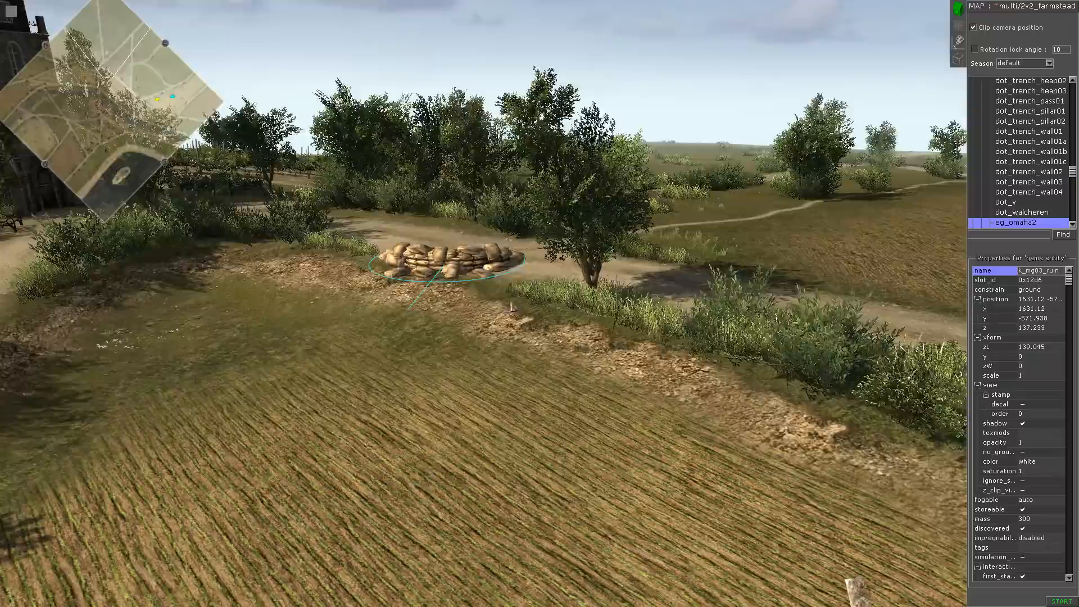
middle_click_drag(480, 8, 562, 260)
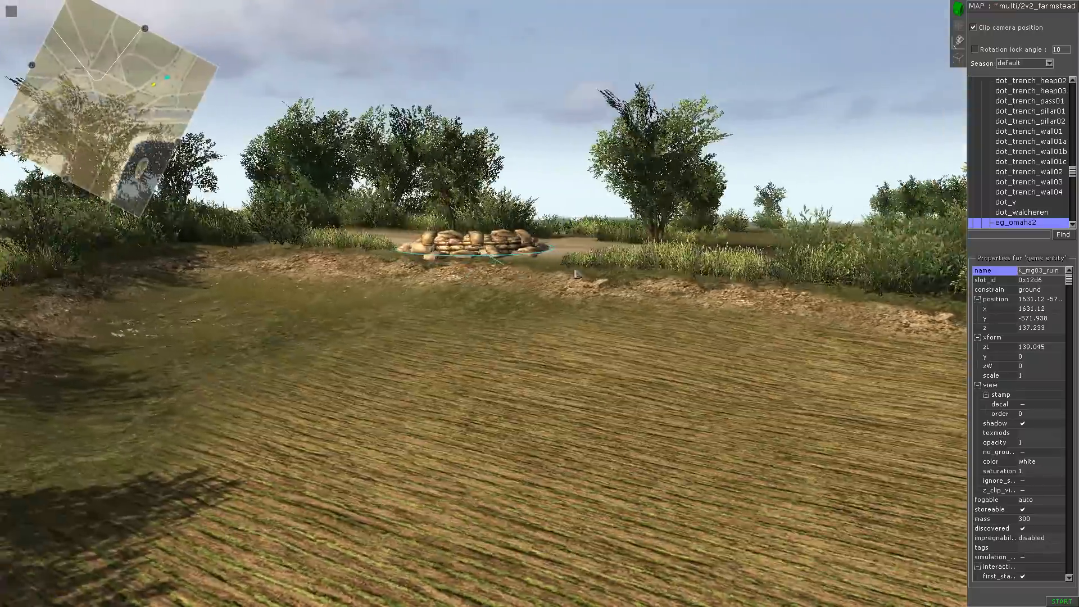
Step: Relocate the three hedgehogs and three pyramid obstacles from around the sandbags to the far field edge, track and fenced road
scroll(508, 301, "up", 5)
middle_click_drag(509, 302, 613, 376)
left_click_drag(613, 376, 636, 364)
left_click(636, 364)
middle_click_drag(636, 364, 486, 365)
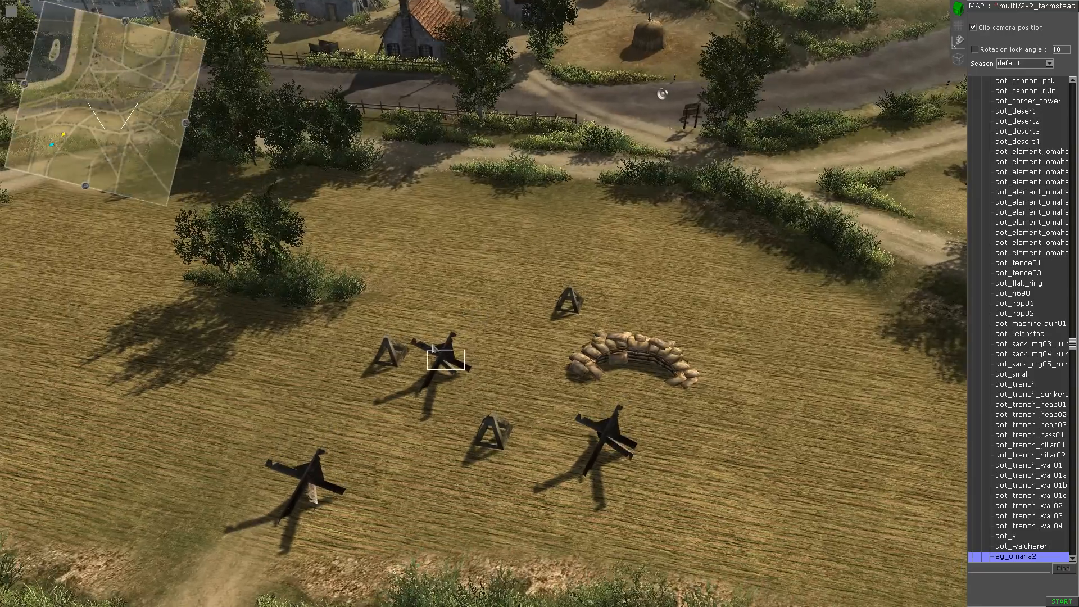
left_click_drag(439, 358, 463, 204)
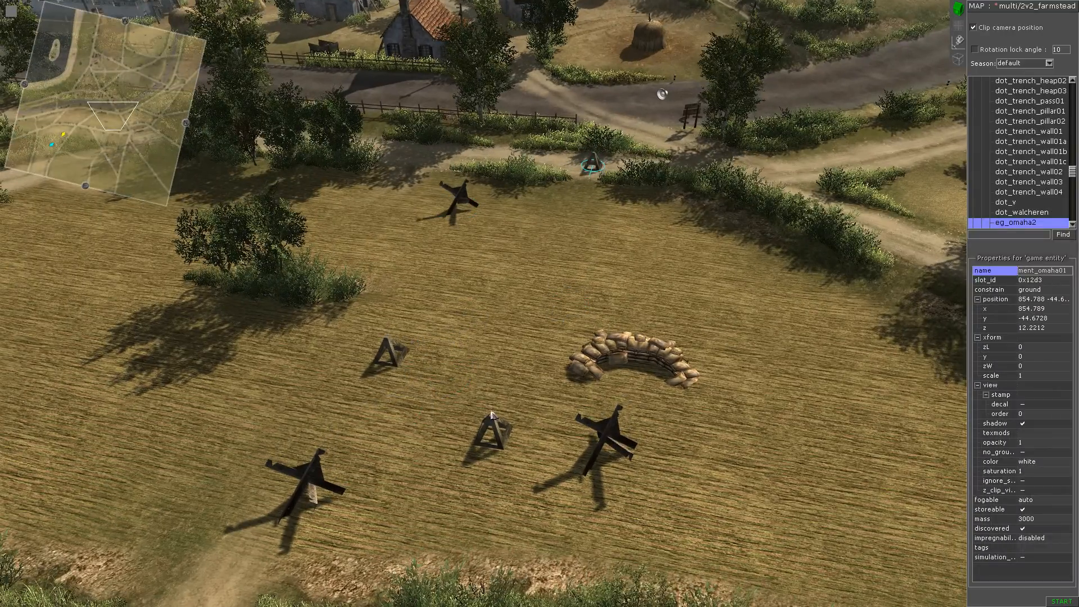
left_click_drag(383, 367, 420, 206)
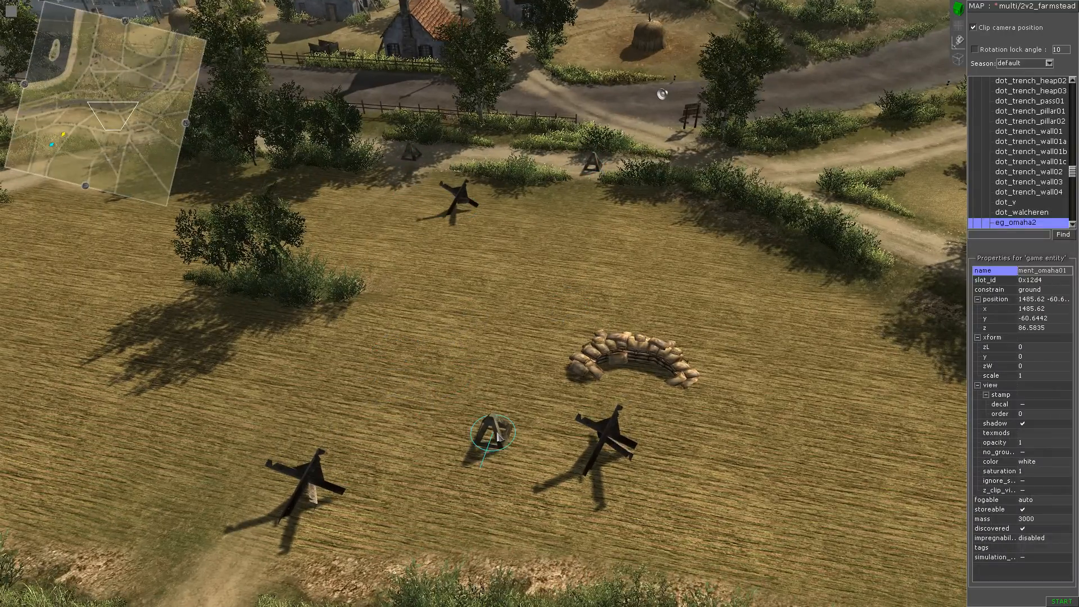
left_click_drag(497, 433, 541, 130)
left_click_drag(626, 442, 649, 130)
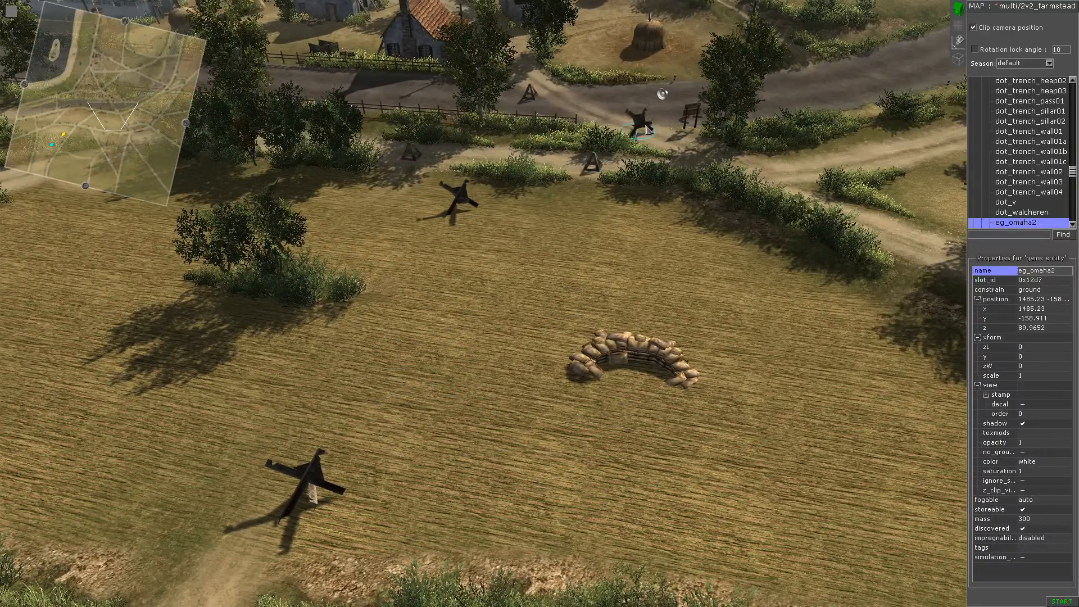
left_click_drag(315, 467, 355, 97)
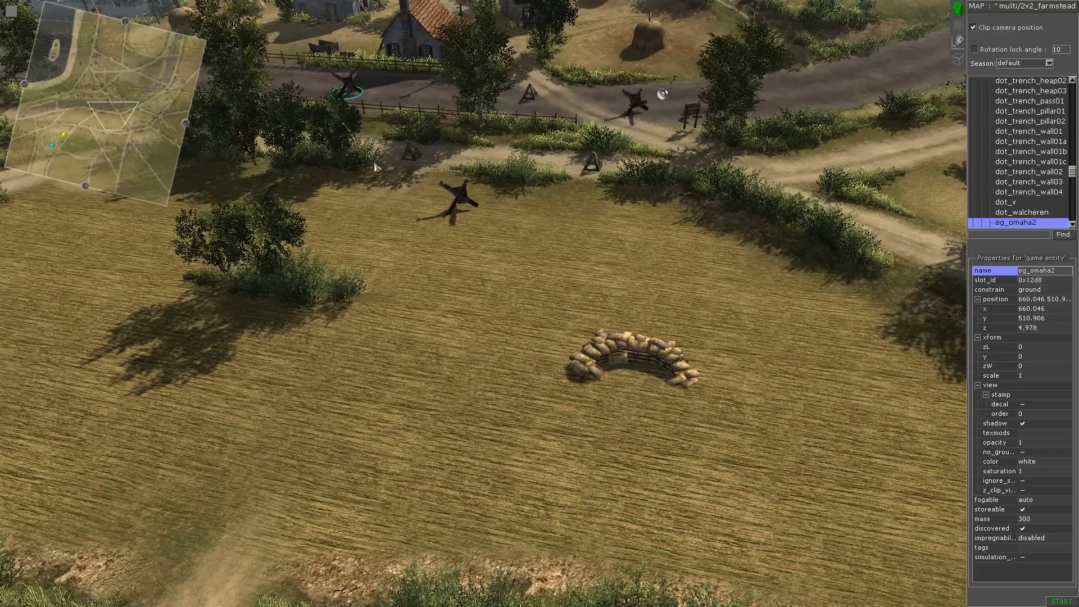
Step: Turn the sandbag emplacement remaining in the field to a zW of about 176
left_click(506, 352)
middle_click_drag(508, 354, 553, 335)
left_click(632, 368)
right_click_drag(729, 358, 671, 316)
scroll(671, 320, "up", 3)
middle_click_drag(671, 326, 702, 331)
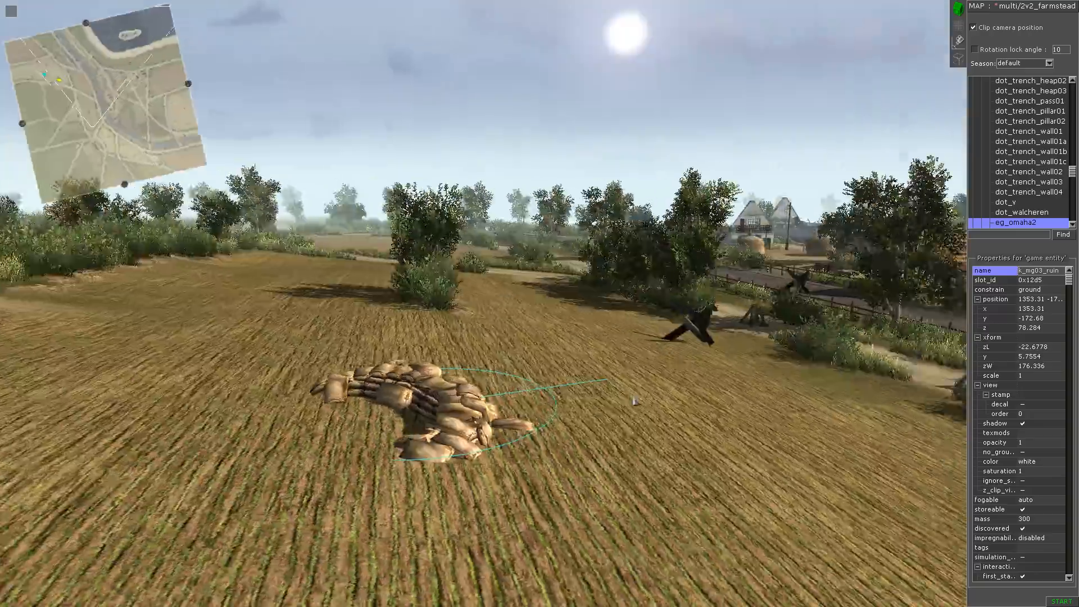
left_click(540, 390)
Step: Browse the vehicle cannon category from m114 onward and place an m5 anti-tank gun near the field sandbags
scroll(1018, 254, "up", 7)
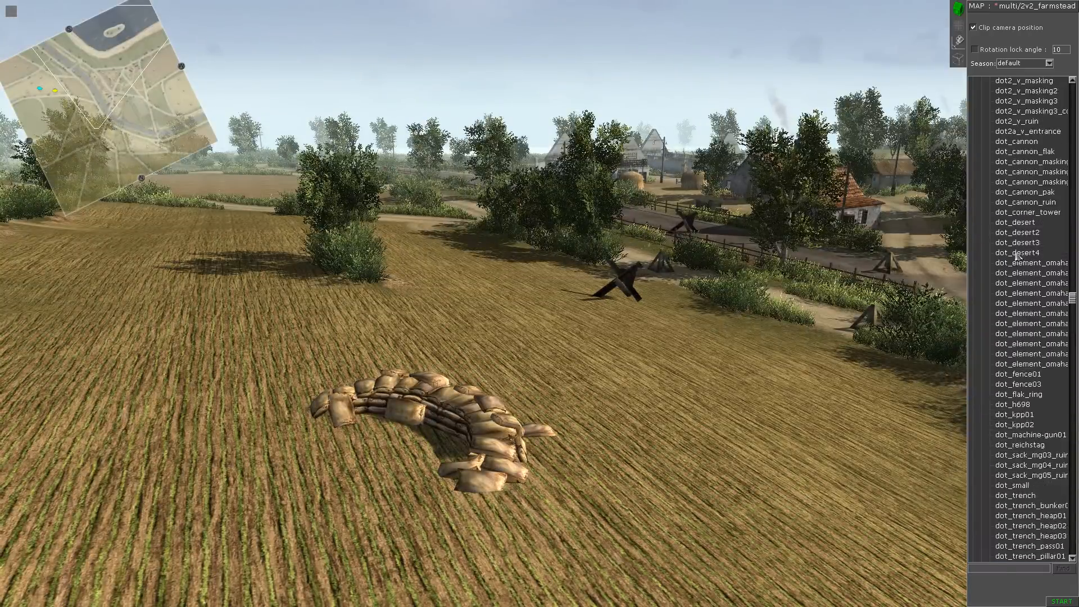
scroll(1018, 254, "up", 12)
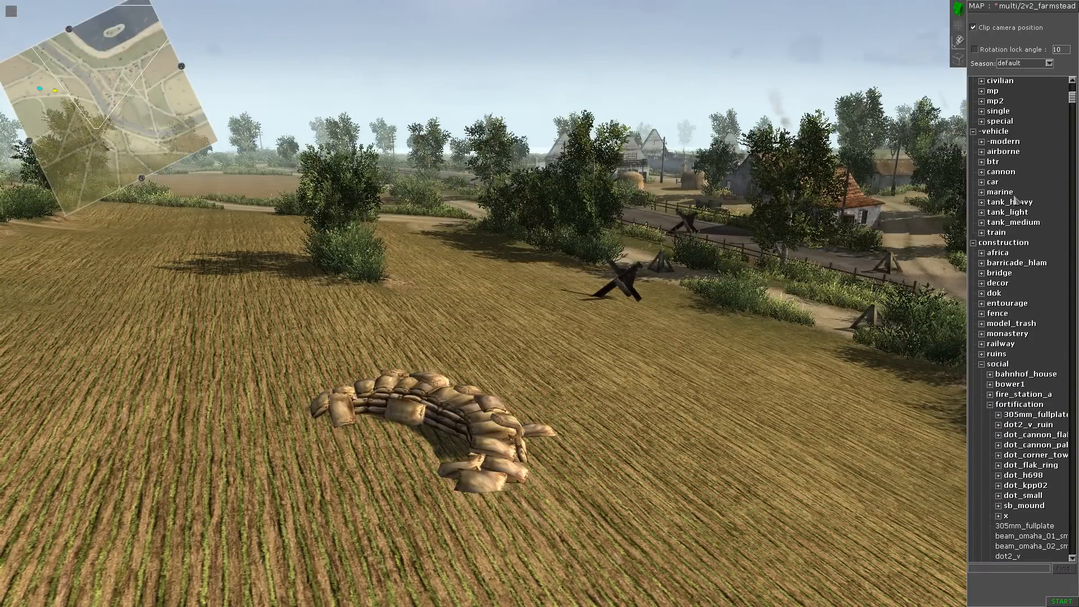
left_click(981, 173)
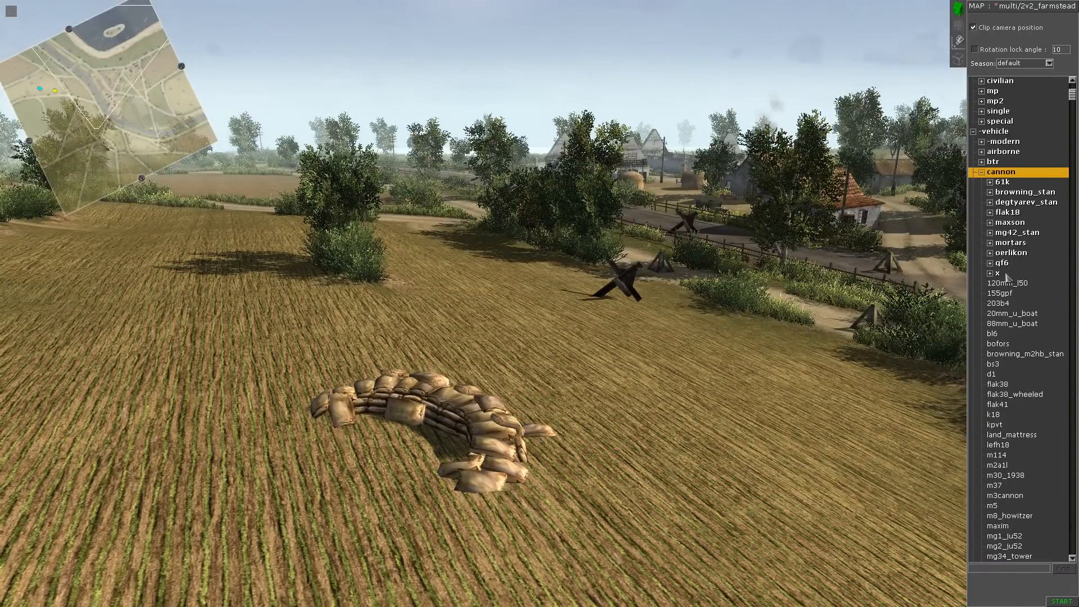
scroll(1013, 269, "down", 5)
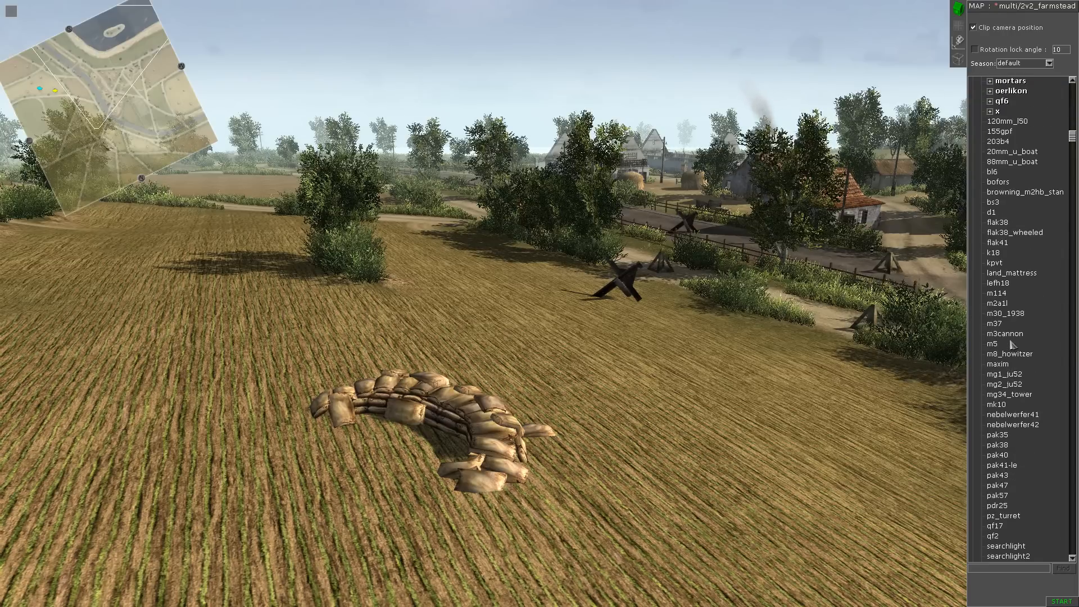
left_click(1002, 296)
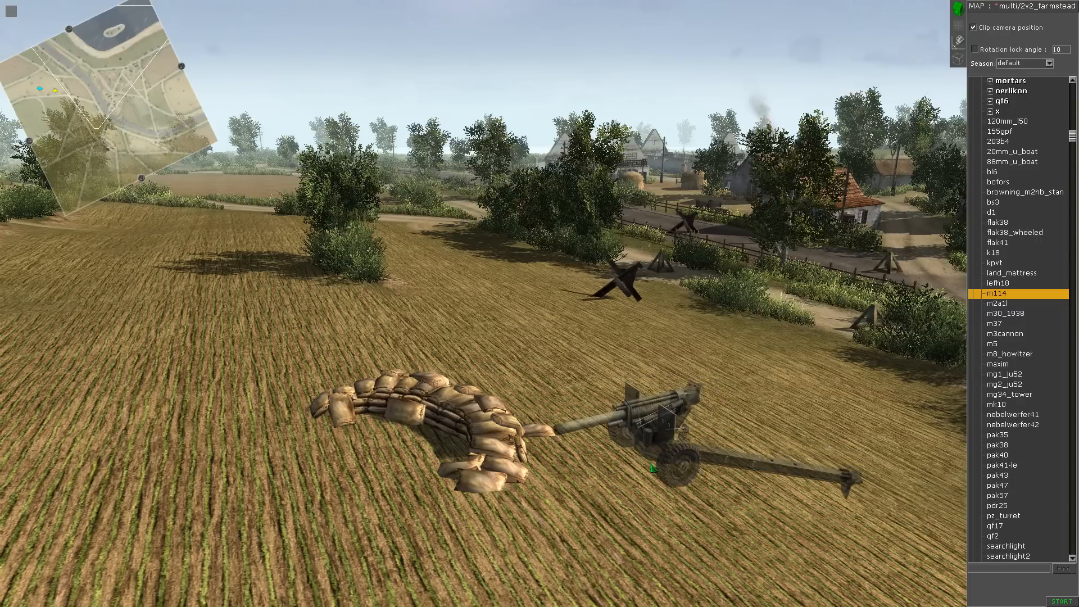
key("Down")
key("Down")
key("Down")
key("Down")
key("Down")
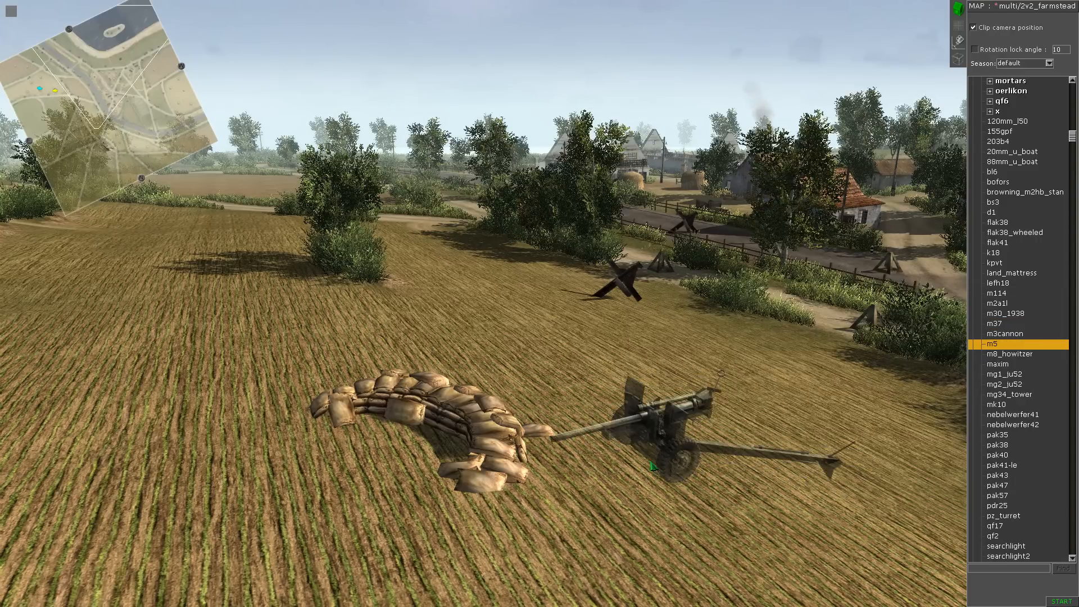
key("Down")
key("Up")
scroll(665, 518, "down", 2)
scroll(393, 253, "up", 3)
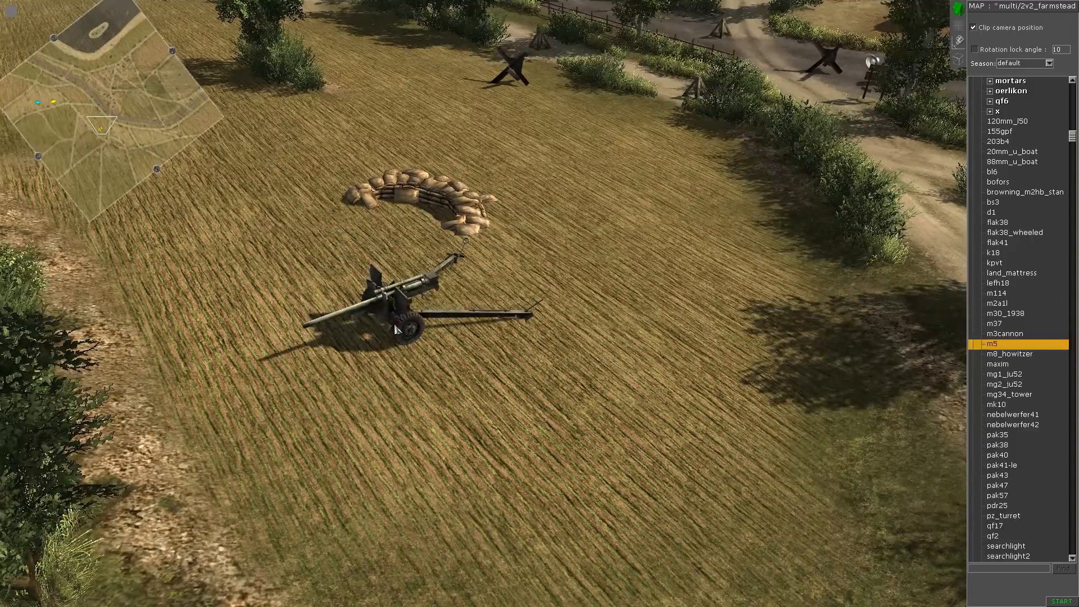
left_click(393, 329)
Step: Move the m5 gun behind the sandbag emplacement on the dirt track and rotate it to aim over the sandbags
left_click_drag(501, 411, 387, 429, "alt")
key("Down")
left_click_drag(439, 213, 393, 477)
key("Down")
middle_click_drag(393, 477, 663, 354)
left_click_drag(663, 354, 680, 368)
middle_click_drag(680, 368, 687, 460)
left_click_drag(687, 460, 746, 406, "alt")
left_click(746, 407)
middle_click_drag(746, 406, 449, 365)
scroll(393, 348, "down", 3)
left_click(348, 325)
scroll(344, 320, "up", 1)
left_click(343, 316)
mouse_move(343, 316)
left_mouse_down()
mouse_move(325, 212)
mouse_move(354, 308)
left_mouse_up()
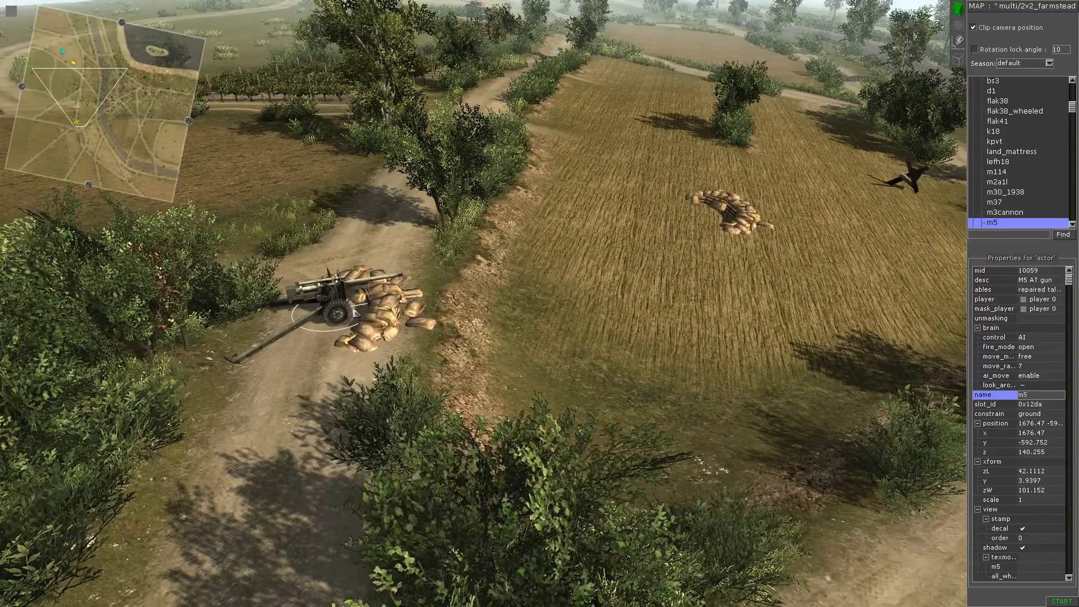
Step: Adjust the m5 gun's placement behind the sandbags and move the pla01b bush away from it
left_click(477, 331)
middle_click_drag(477, 331, 624, 292)
scroll(659, 160, "up", 3)
left_click(540, 330)
left_click(594, 325)
left_click(527, 329)
left_click(535, 337, "shift")
left_click_drag(540, 337, 609, 292)
left_click(541, 347)
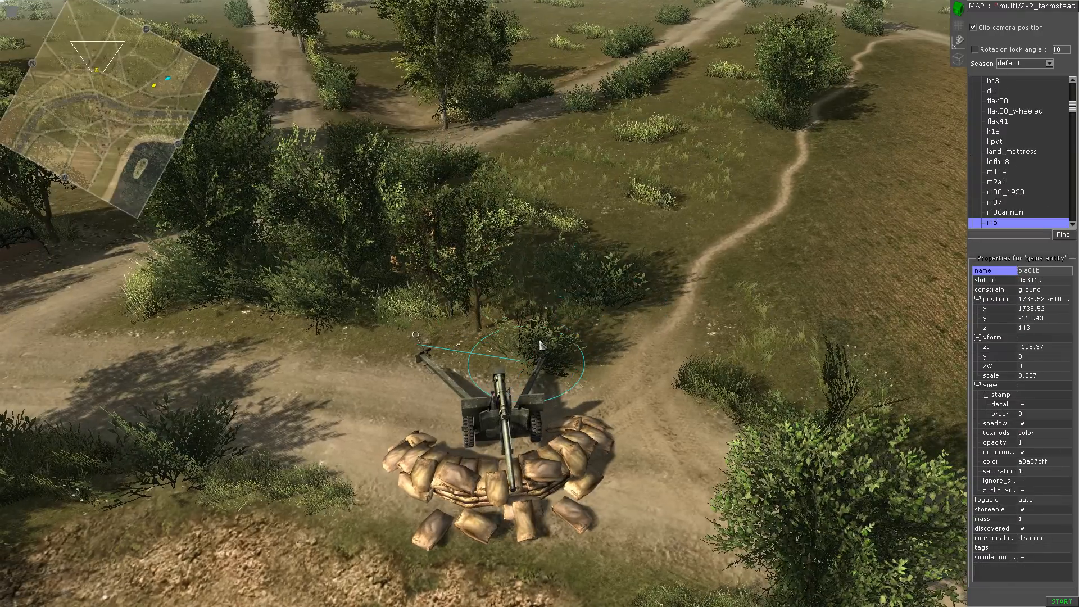
left_click_drag(540, 347, 733, 303)
left_click(733, 302)
middle_click_drag(733, 302, 787, 247)
Step: Place a squad from the human mp eng category around the gun, including rifle, radioman, mgun and bazooker soldiers
left_click(981, 193)
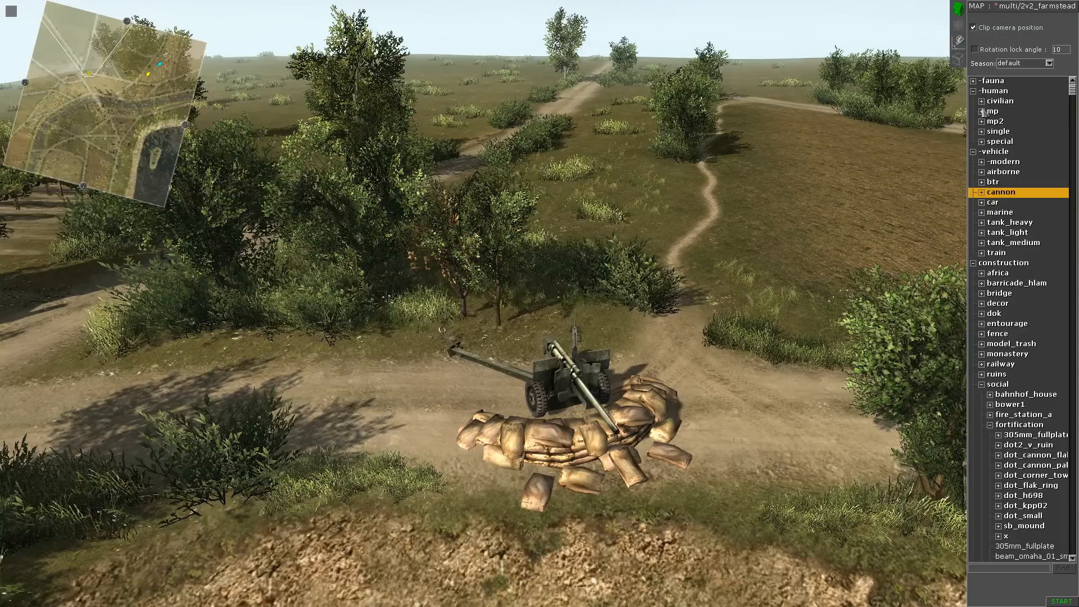
left_click(981, 112)
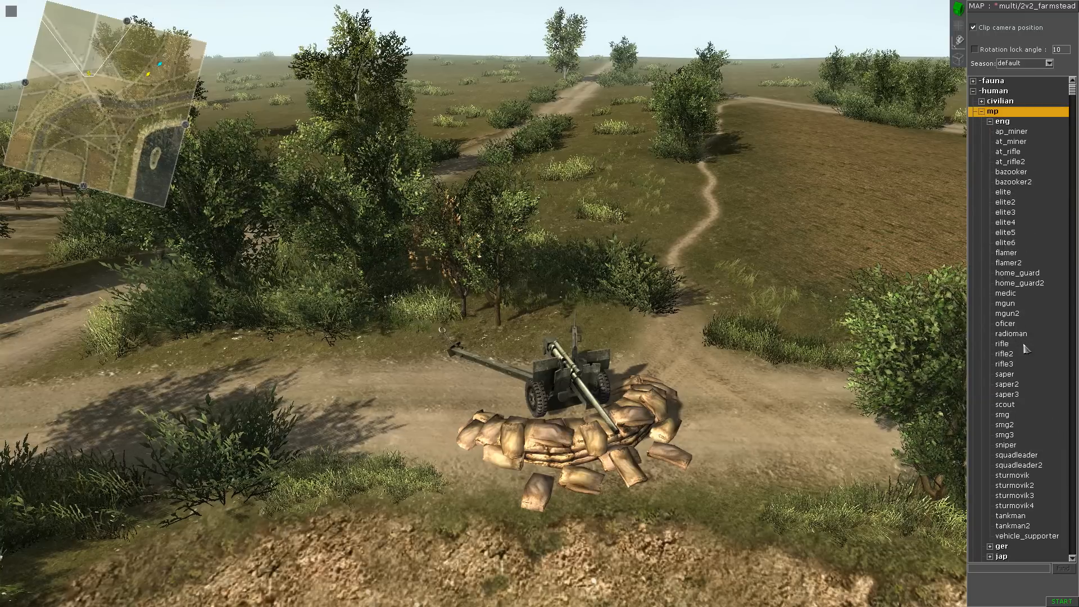
left_click(437, 403)
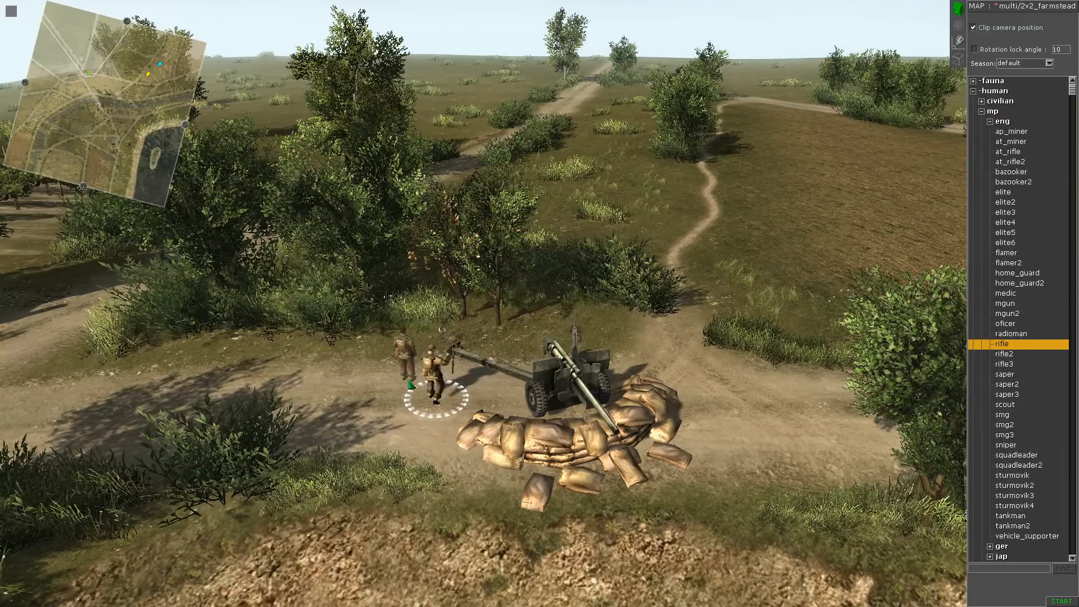
left_click(1010, 334)
left_click(753, 427)
left_click(1006, 303)
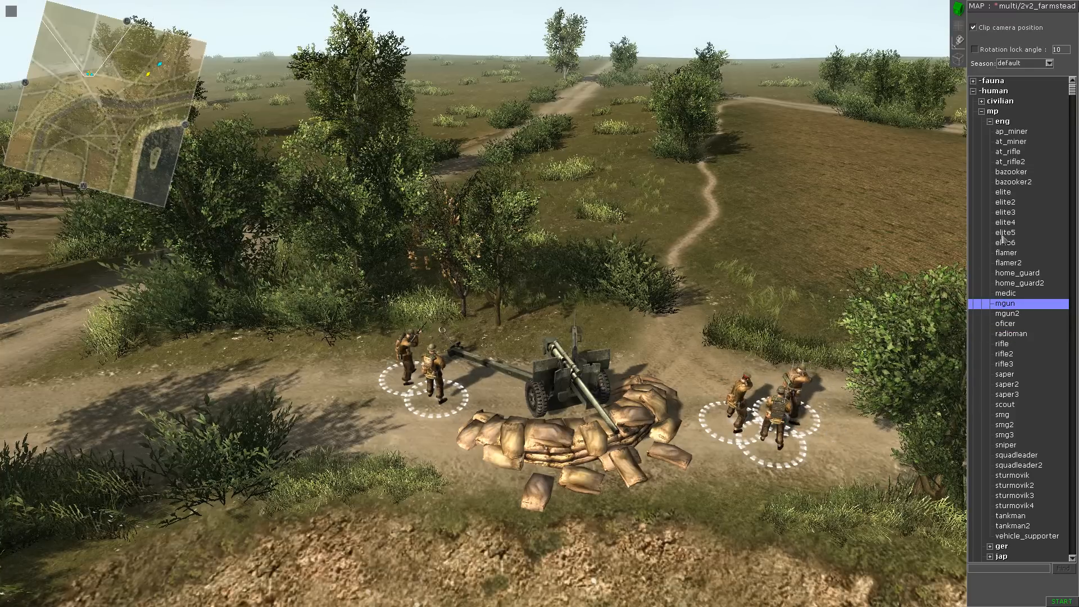
left_click(1011, 171)
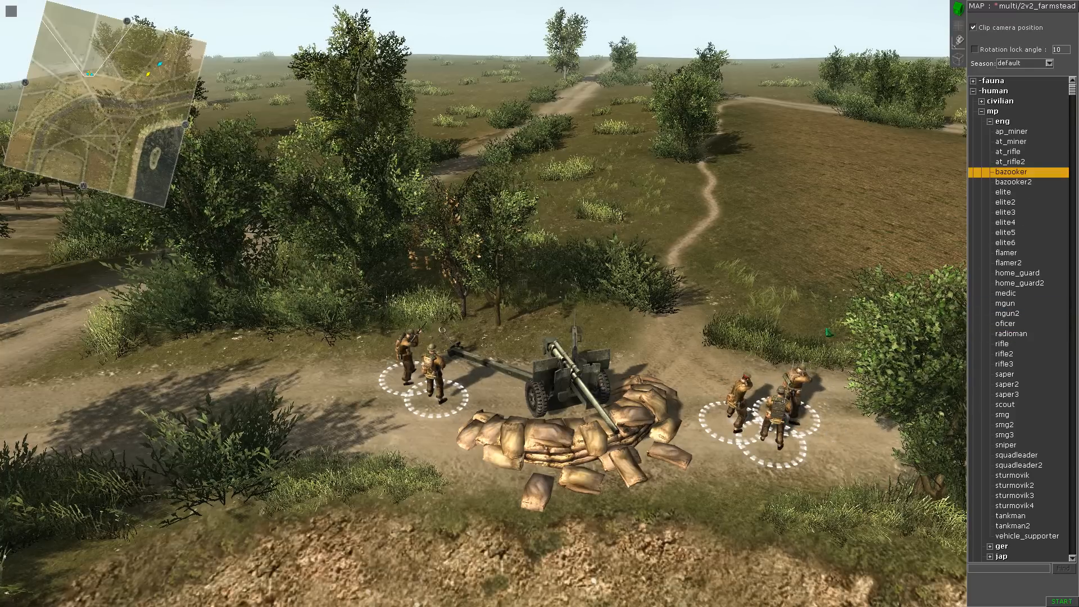
middle_click_drag(782, 440, 802, 441)
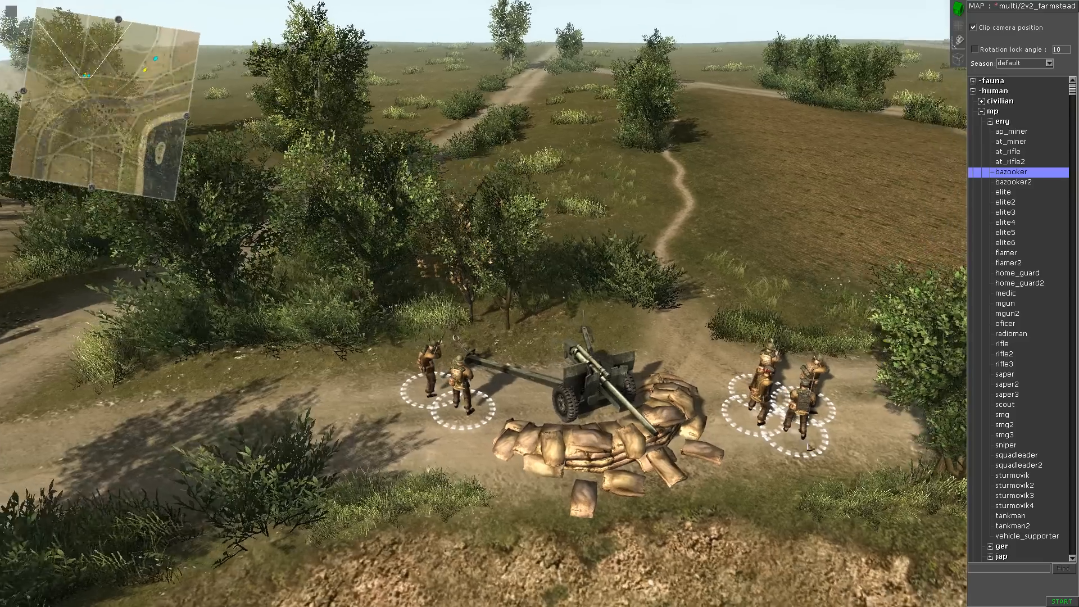
Step: Select the gun and all surrounding soldiers together and assign them to a different player
left_click_drag(366, 346, 366, 347)
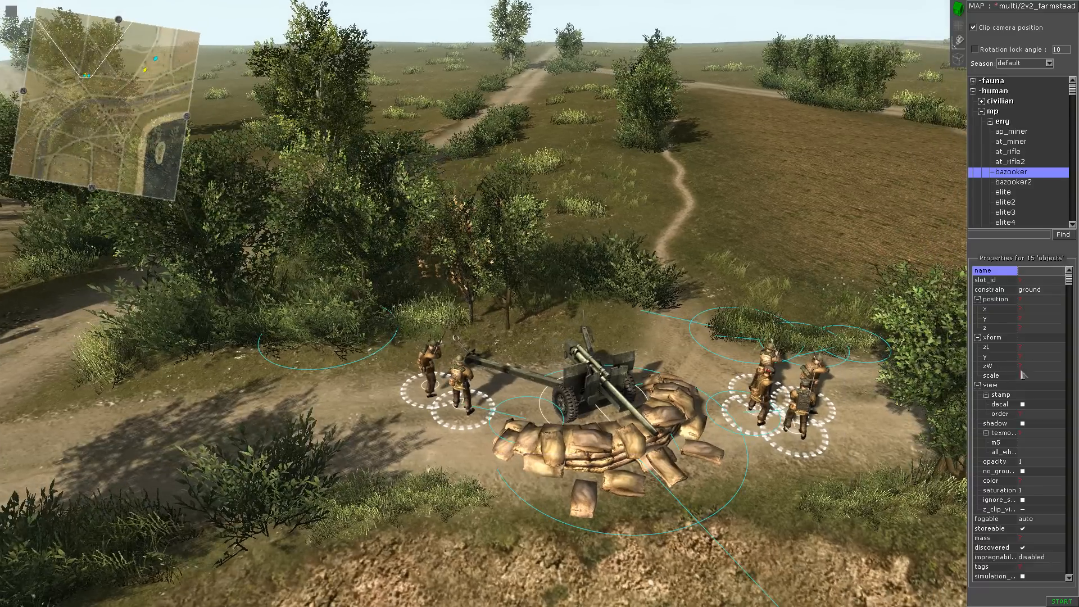
scroll(1027, 376, "down", 6)
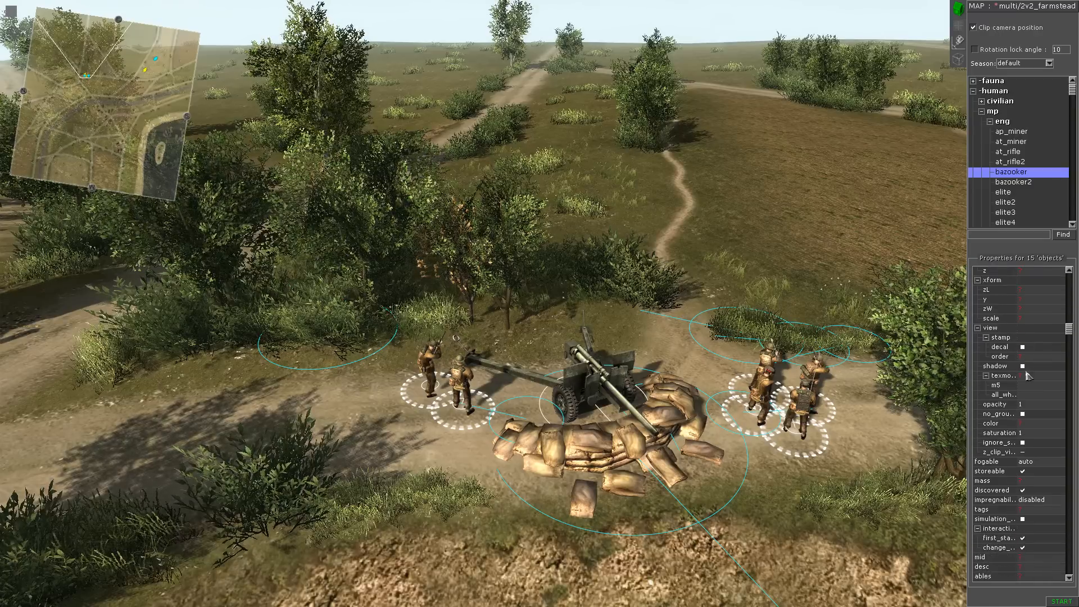
left_click(1037, 464)
left_click(1041, 482)
left_click(780, 235)
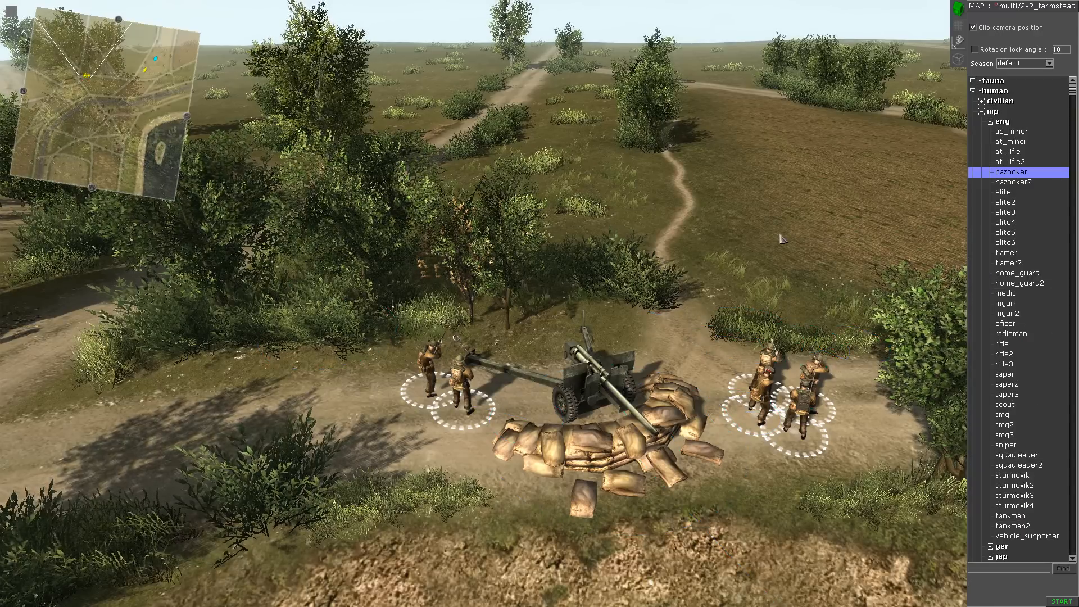
Step: Switch to the game view and order the two soldiers beside the gun's trail to man the m5
key("F1")
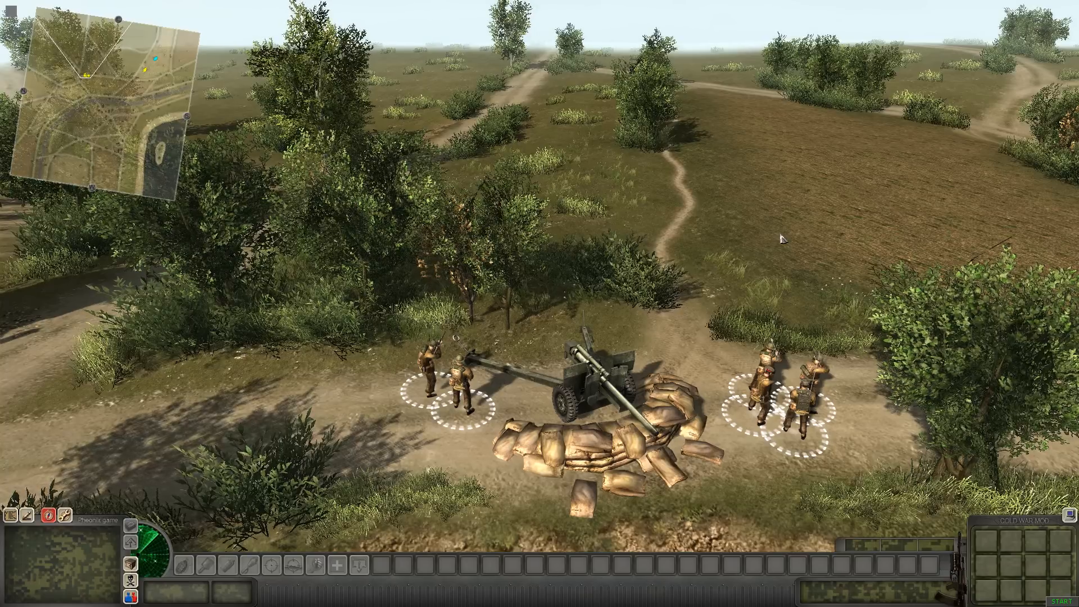
left_click_drag(405, 344, 487, 405)
right_click(599, 379)
scroll(803, 405, "down", 4)
left_click(691, 229)
left_click(691, 248)
left_click(691, 229)
Step: Select the three soldiers in front of the m5 gun and order them into the sandbag emplacement in the field
middle_click_drag(691, 229, 424, 327)
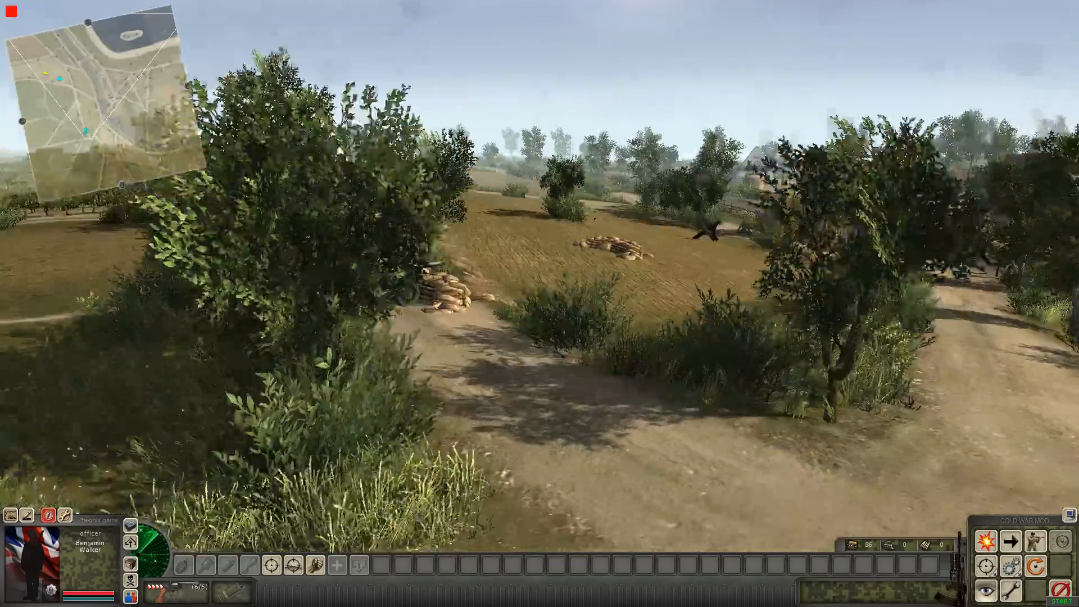
right_click_drag(499, 316, 499, 315)
left_click(498, 314)
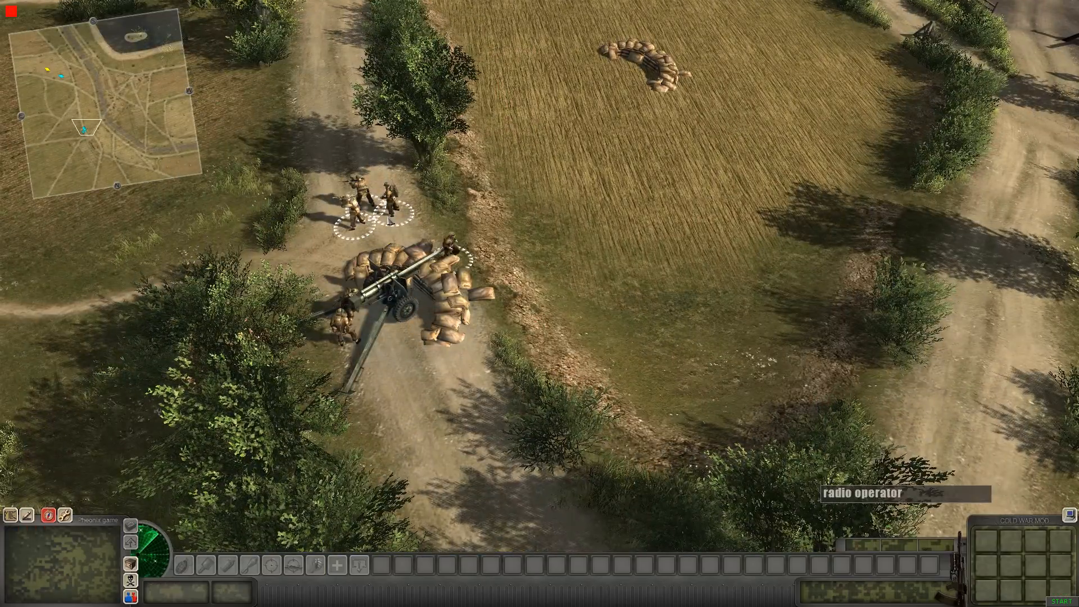
left_click_drag(330, 236, 376, 177)
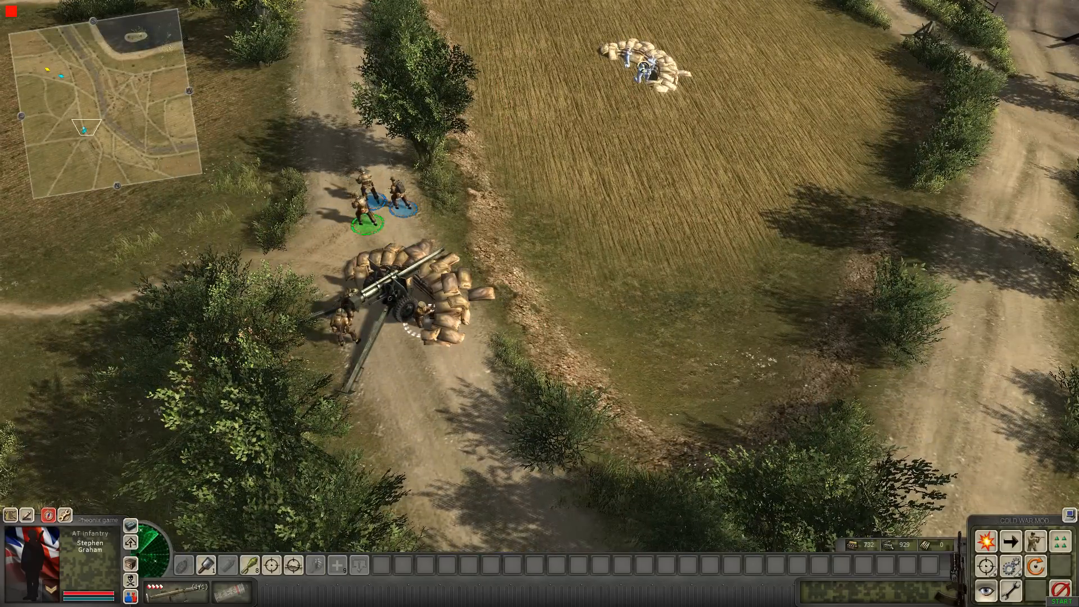
left_click(1016, 545)
left_click(730, 315)
Step: Select the Jagdpanther and the M4A4 Firefly together in the map editor and move both from the field onto the paved road
middle_click_drag(731, 314, 933, 382)
scroll(845, 390, "up", 3)
scroll(759, 349, "down", 3)
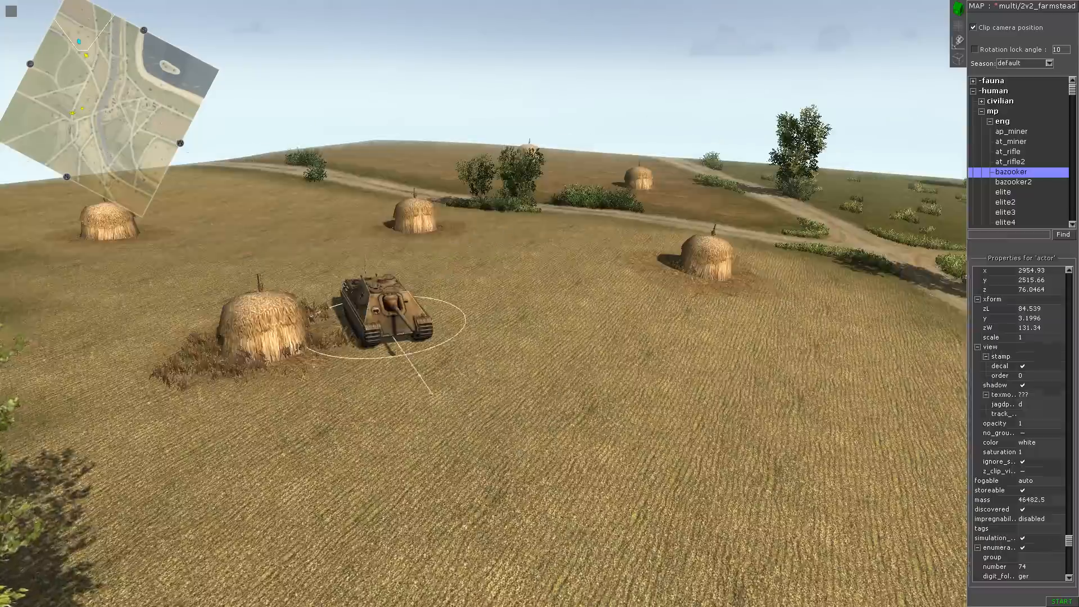
right_click_drag(404, 374, 461, 437)
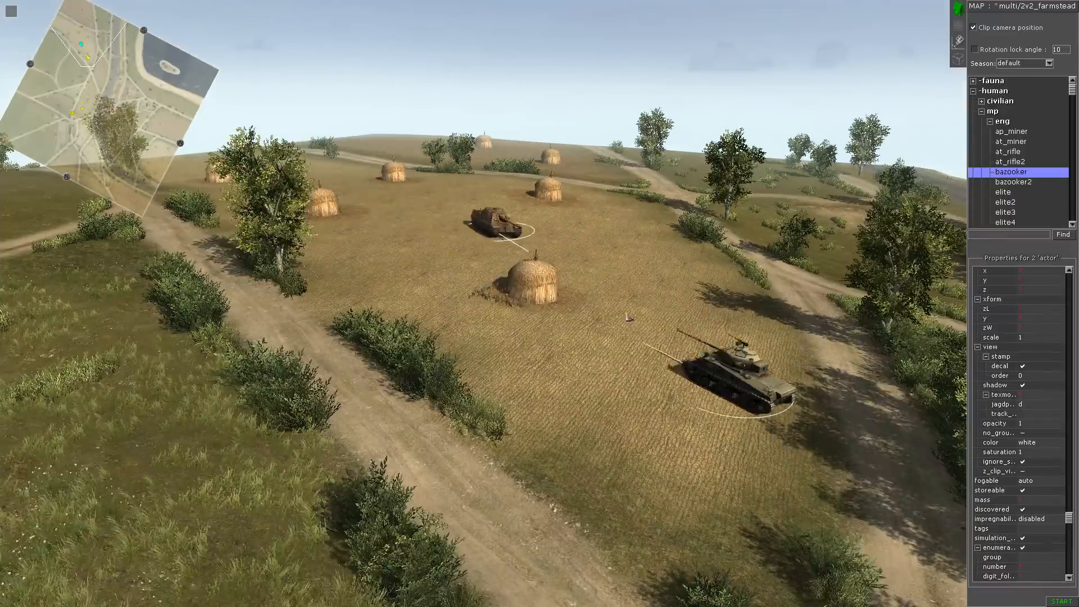
middle_click_drag(629, 318, 642, 321)
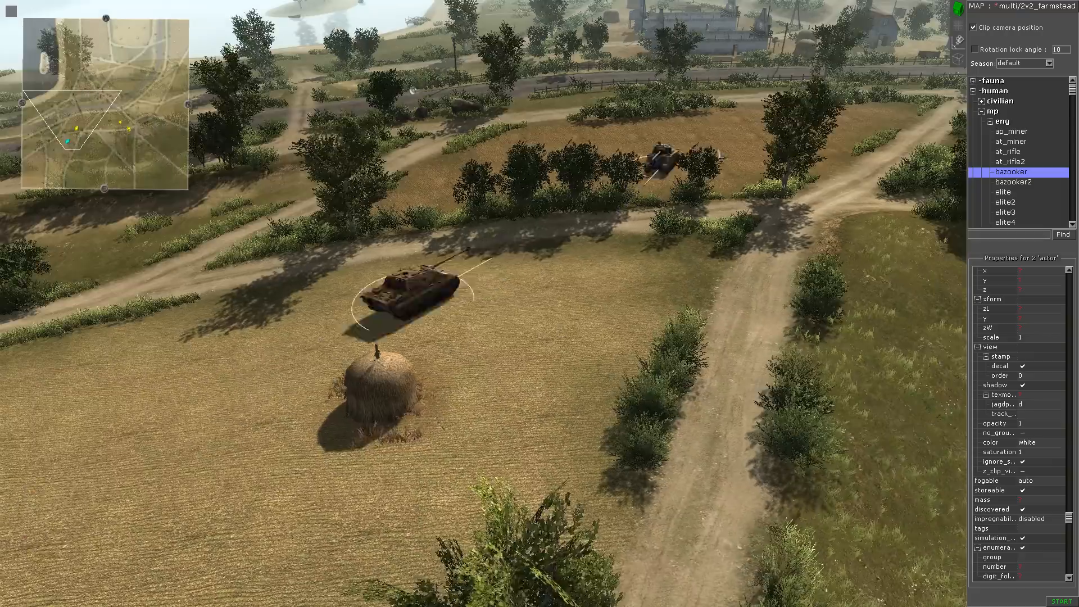
middle_click_drag(795, 106, 713, 335)
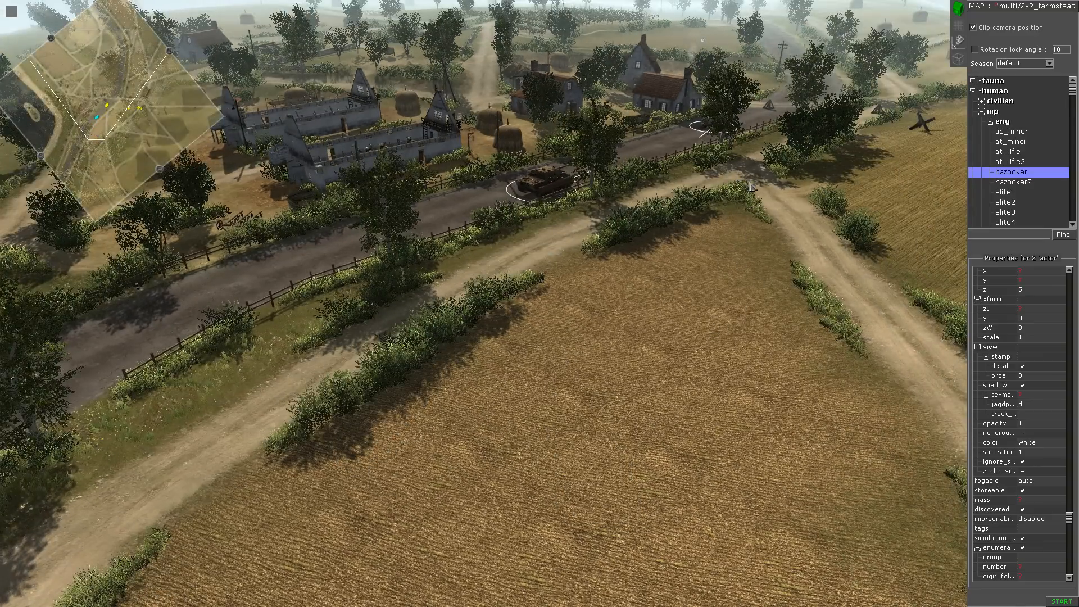
middle_click_drag(754, 194, 646, 320)
Step: Duplicate the Jagdpanther and line the two vehicles up one behind the other on the road beside the ruined barn
left_click(577, 409)
middle_click_drag(595, 413, 723, 407)
left_click_drag(572, 385, 533, 383)
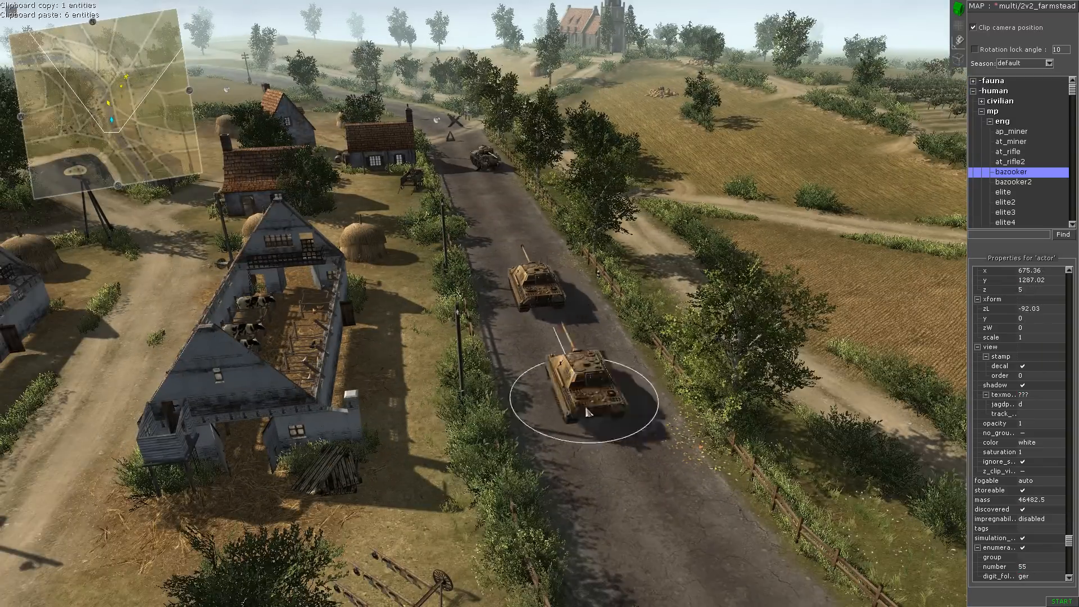
left_click_drag(587, 409, 581, 412)
left_click_drag(564, 323, 560, 321)
middle_click_drag(560, 322, 554, 306)
left_click(585, 385)
middle_click_drag(585, 385, 588, 396)
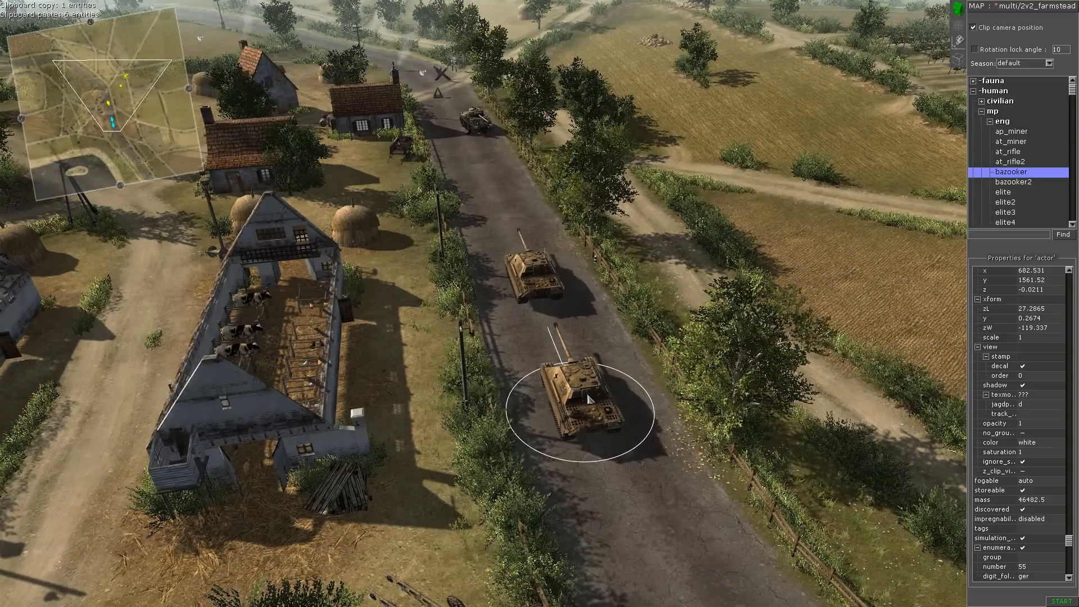
key("ctrl+v")
left_click_drag(633, 543, 639, 558)
key("Delete")
Step: Fine-tune the position and heading of the rear Jagdpanther on the road
left_click_drag(585, 395, 589, 398)
right_click_drag(552, 330, 548, 330)
key("Up")
Step: Move the M4A4 Firefly off the paved road to the dirt crossroads near the vineyard, clear of the hedge
left_click(444, 314)
middle_click_drag(444, 315, 432, 317)
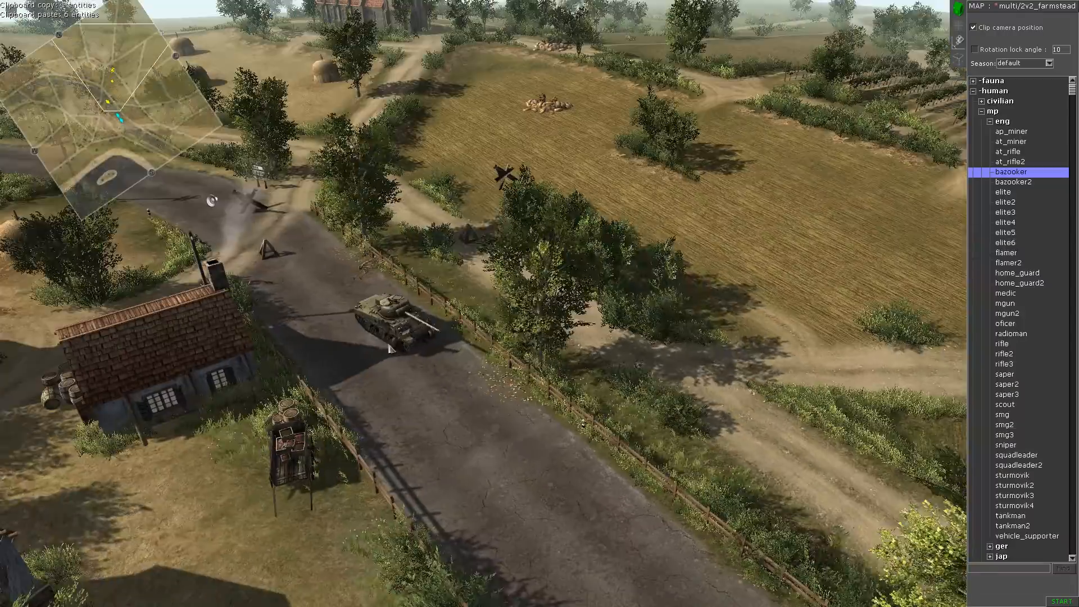
left_click(432, 318)
left_click_drag(432, 320, 674, 237)
key("Up")
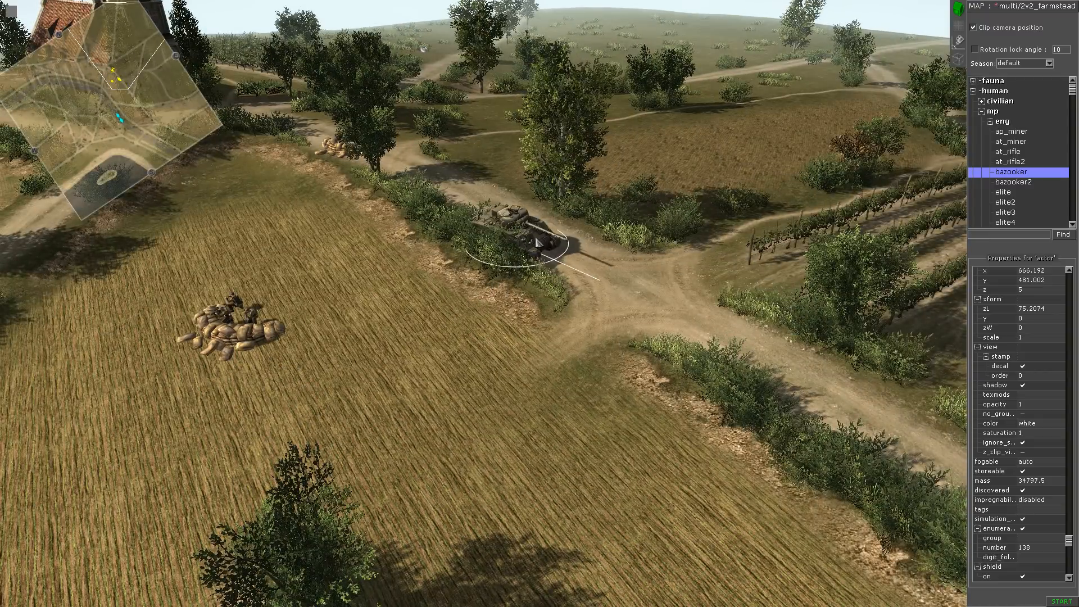
left_click_drag(538, 243, 590, 242)
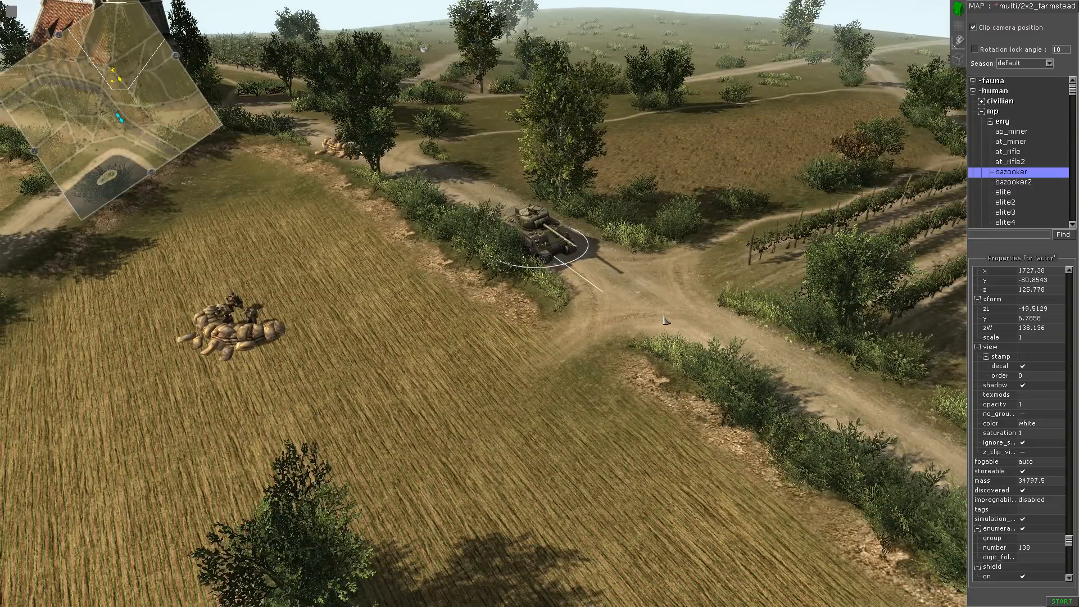
left_click(647, 328)
middle_click_drag(646, 329, 627, 348)
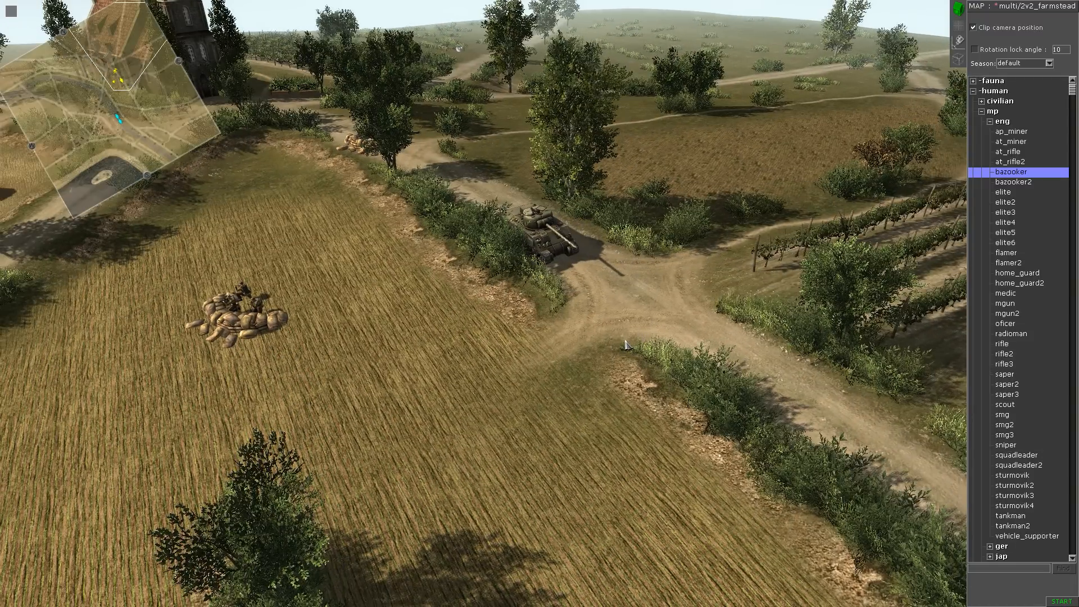
Step: Switch to the mission editor and place a row of elite soldiers from the human mp ger category in the field near the Firefly
key("F3")
middle_click_drag(585, 354, 507, 6)
middle_click_drag(602, 358, 489, 239)
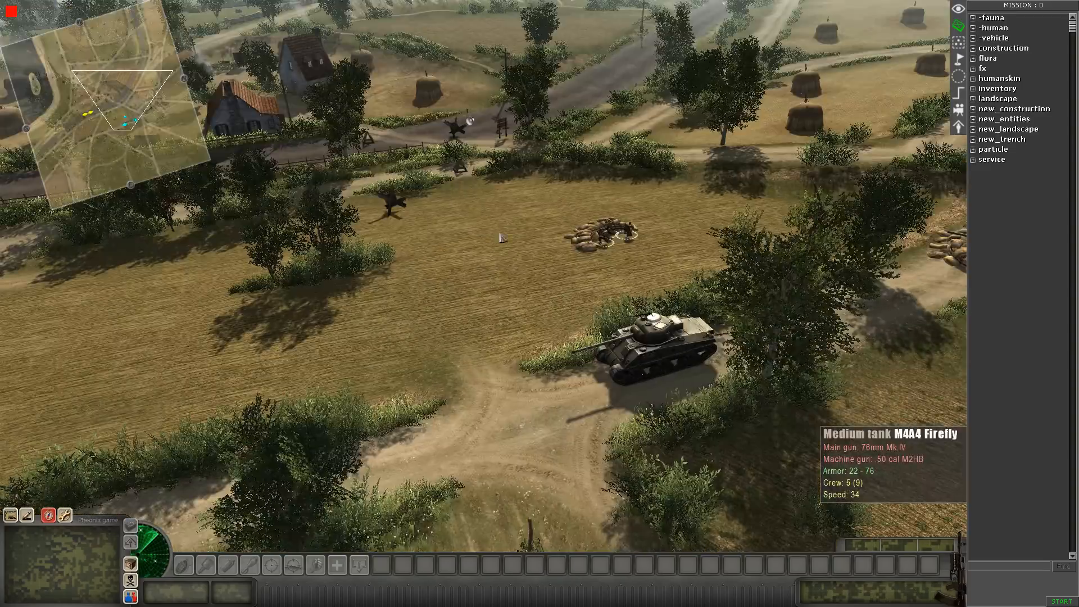
left_click(974, 29)
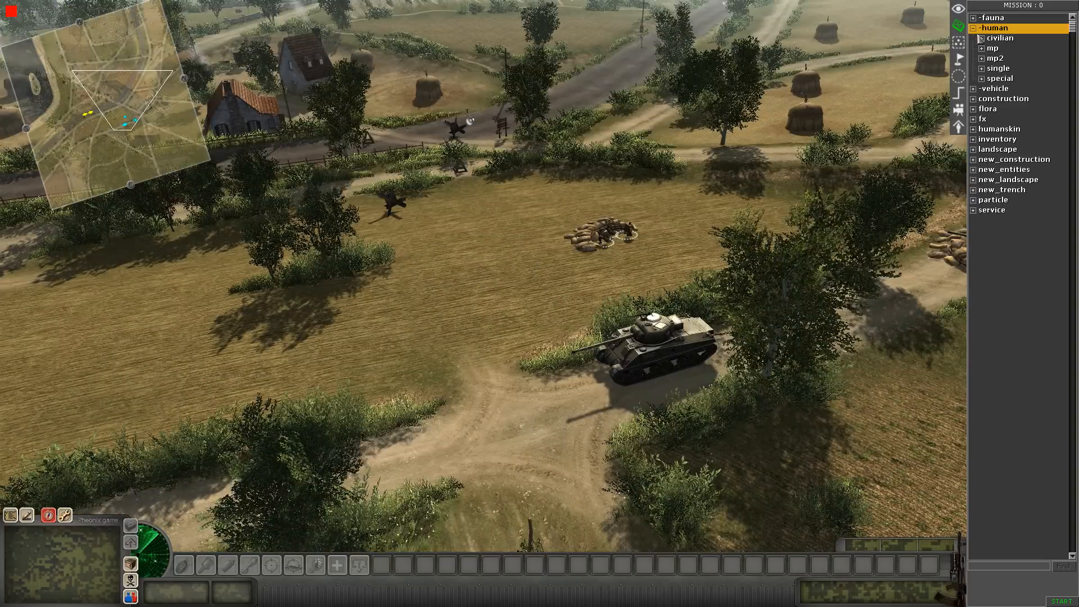
left_click(981, 49)
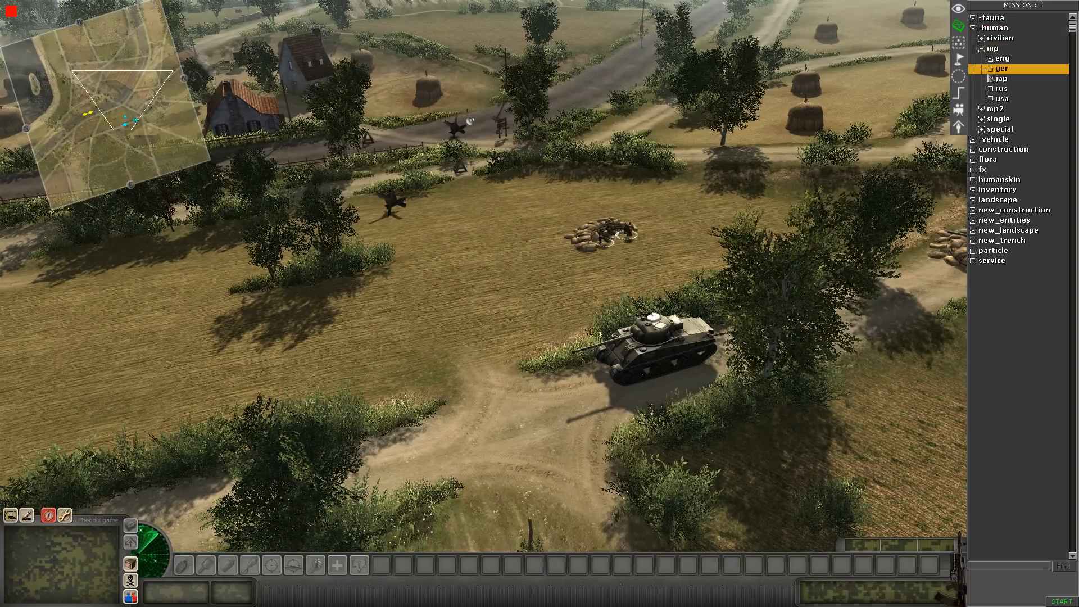
left_click(990, 69)
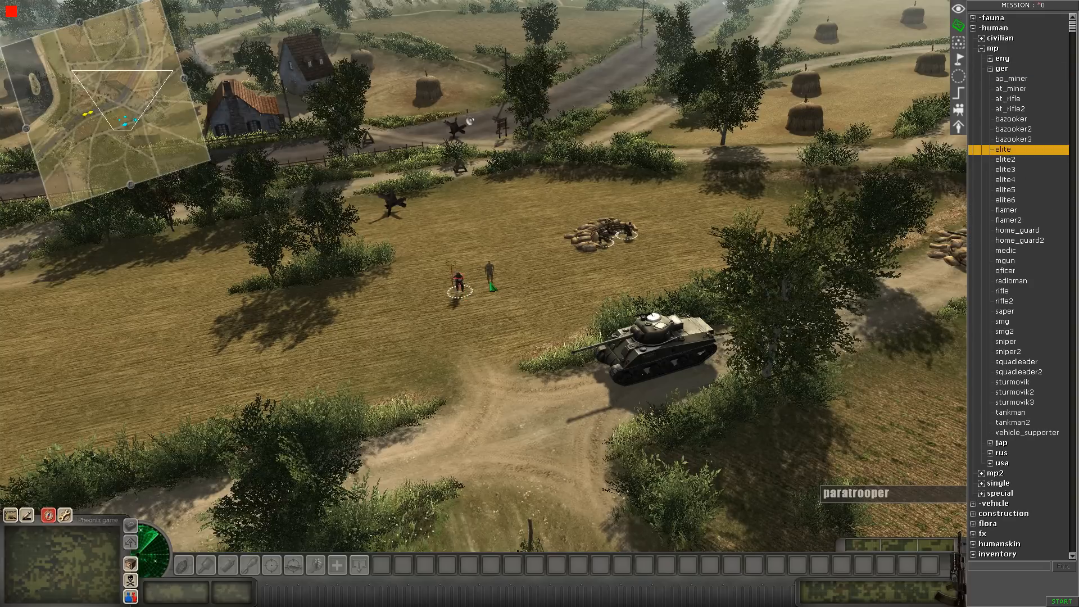
left_click(504, 279)
key("Down")
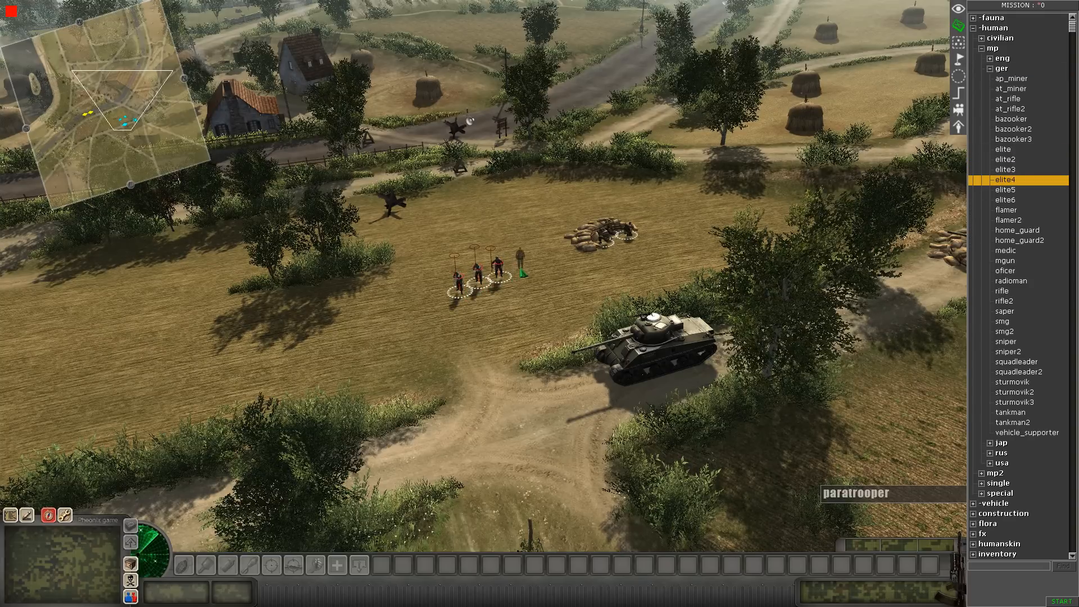
left_click(523, 275)
key("Down")
left_click(542, 271)
middle_click_drag(542, 271, 494, 191)
middle_click_drag(584, 405, 450, 415)
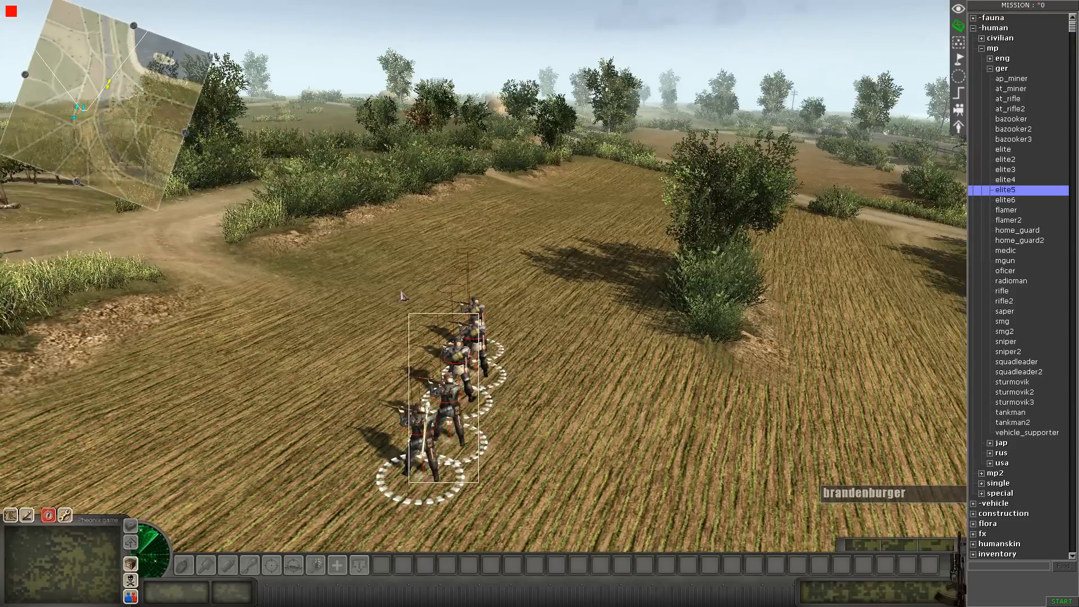
Step: Select the row of German elite soldiers in the field and delete them
double_click(449, 416)
key("Down")
key("Delete")
key("Down")
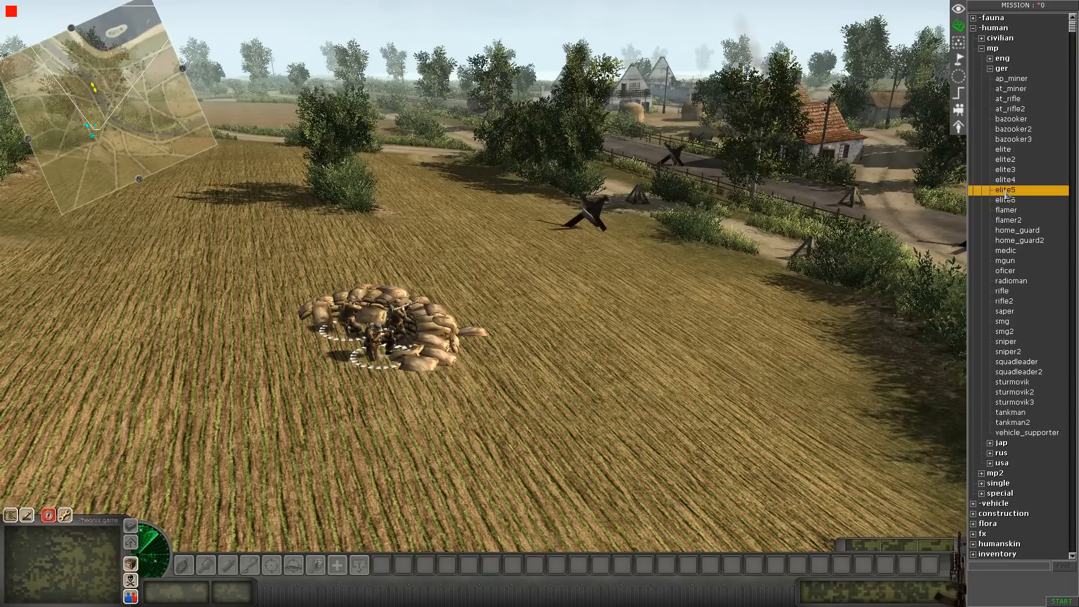
Step: Try placing a small group of elite5 soldiers beside the sandbag emplacement in the field
left_click(604, 310)
key("Up")
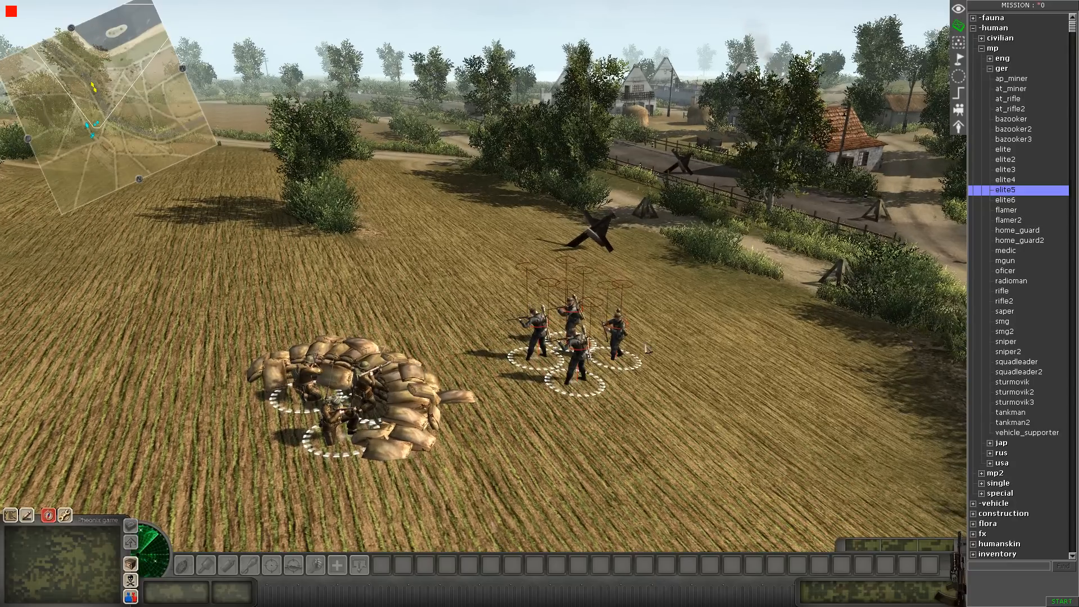
left_click_drag(529, 307, 520, 298)
middle_click_drag(520, 297, 1074, 137)
key("Delete")
key("Escape")
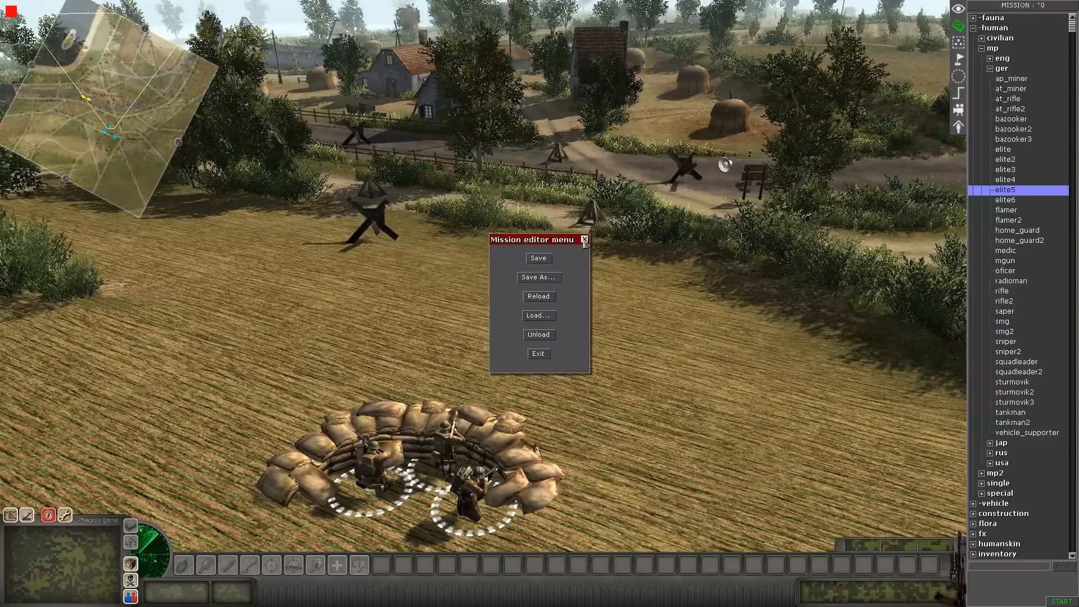
left_click(584, 240)
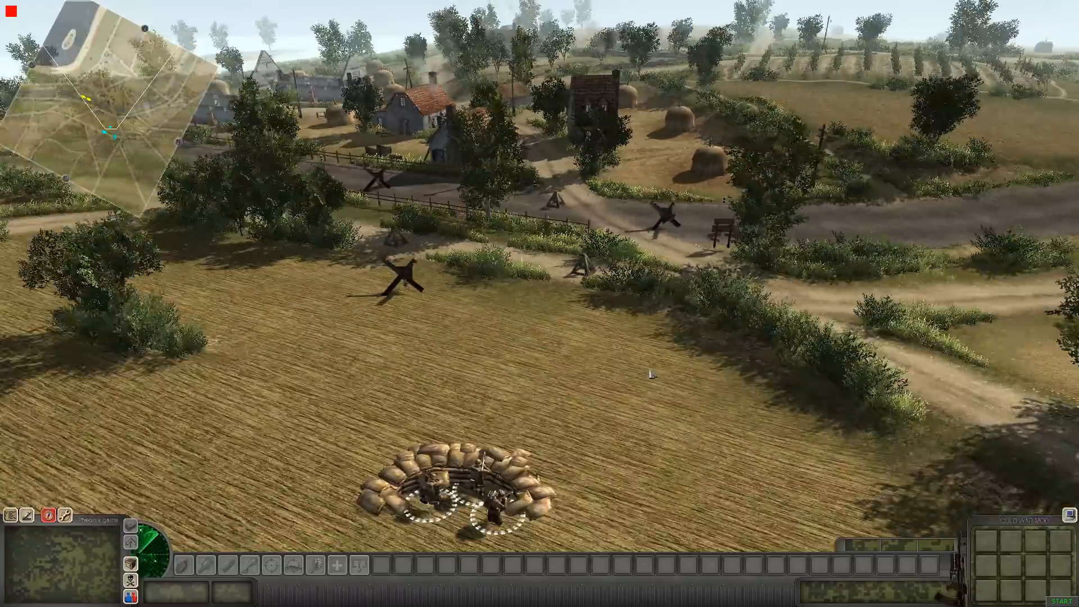
middle_click_drag(650, 374, 555, 388)
key("Up")
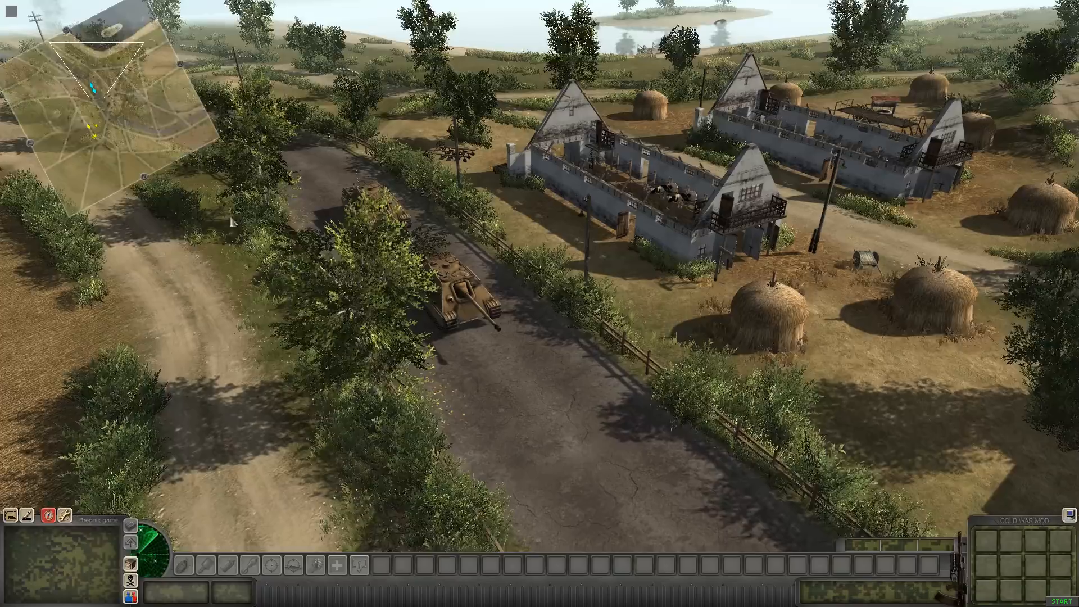
middle_click_drag(232, 221, 920, 461)
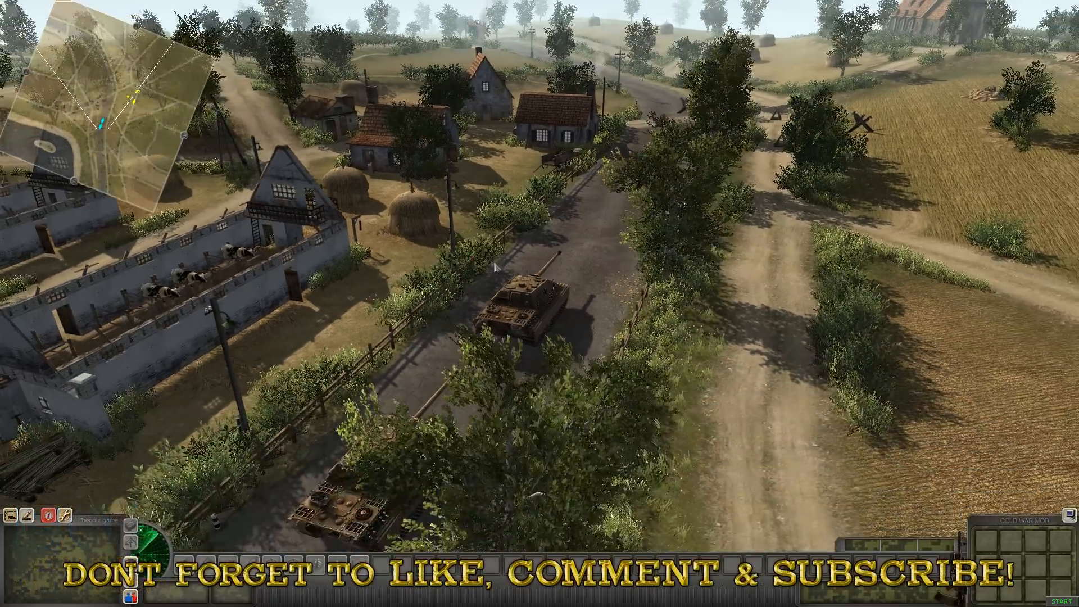
middle_click_drag(496, 269, 561, 220)
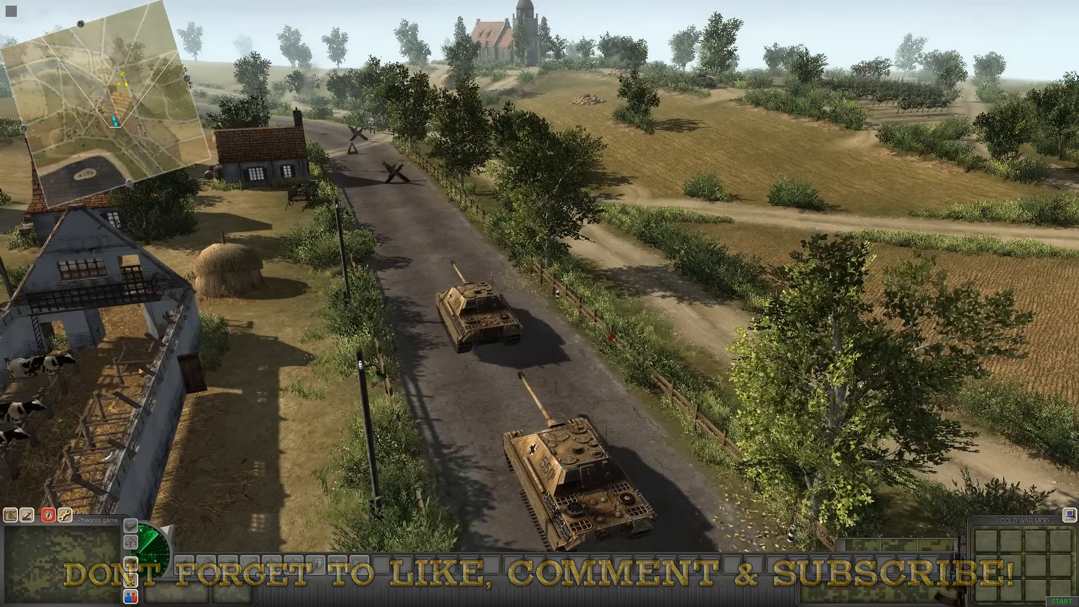